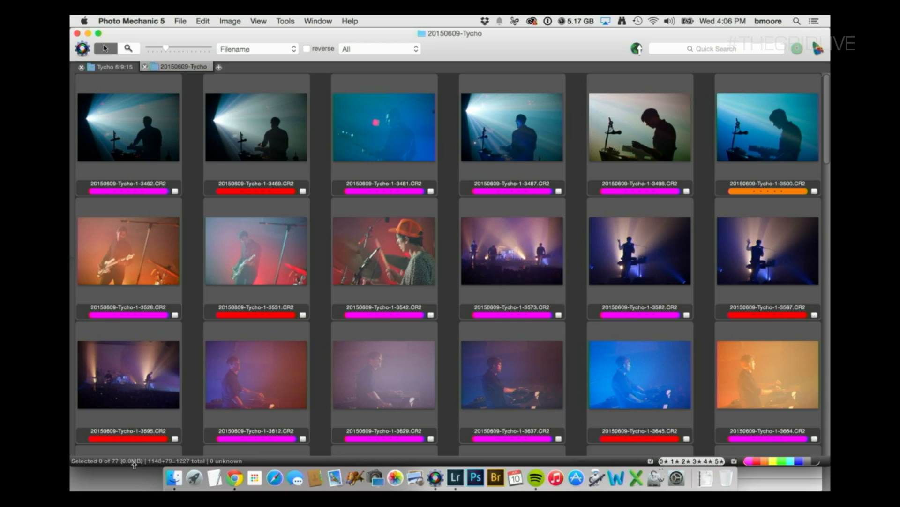
# Look through the thumbnails of the 20150609-Tycho contact sheet to its end and return to the first row.
pyautogui.scroll(-1, 302, 330)
pyautogui.scroll(-15, 302, 329)
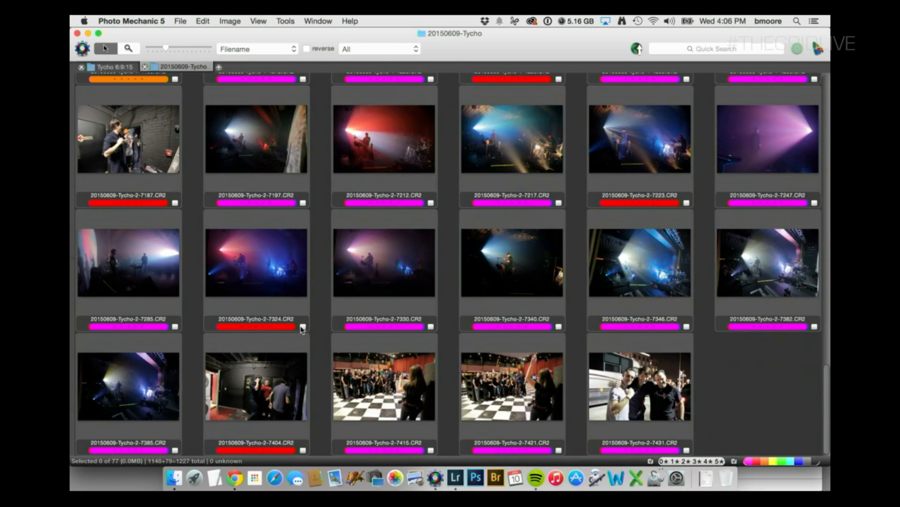
pyautogui.scroll(15, 302, 330)
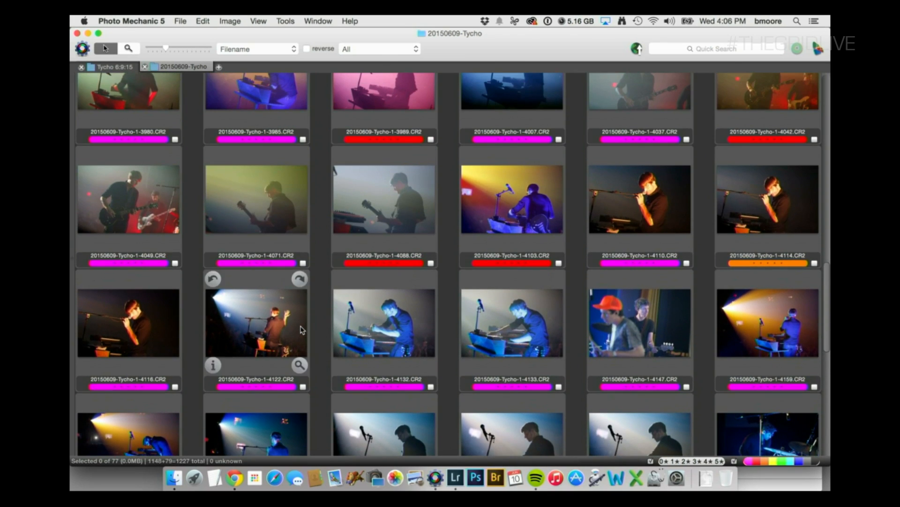
pyautogui.scroll(10, 302, 329)
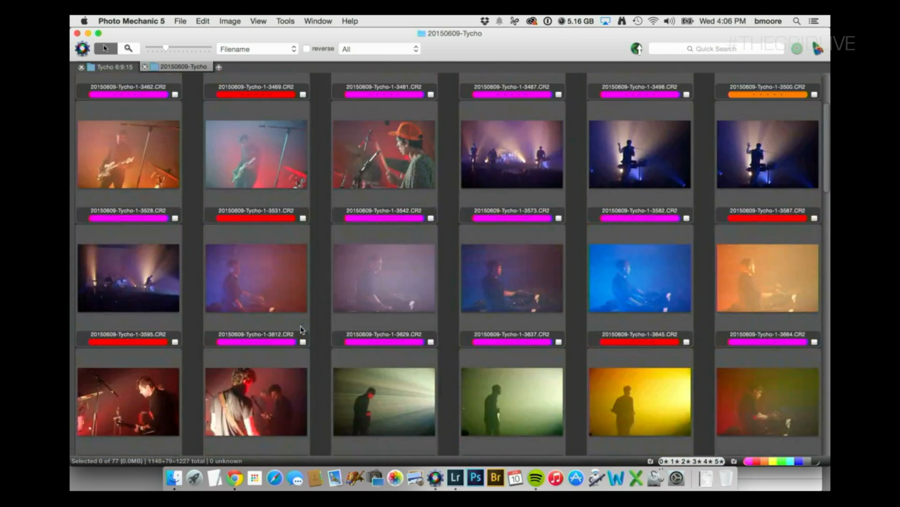
pyautogui.scroll(2, 298, 326)
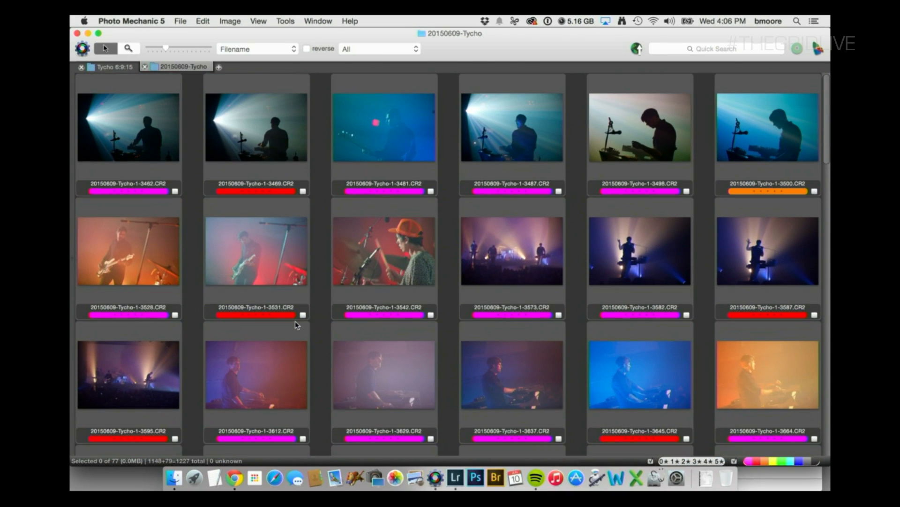
pyautogui.moveTo(214, 228)
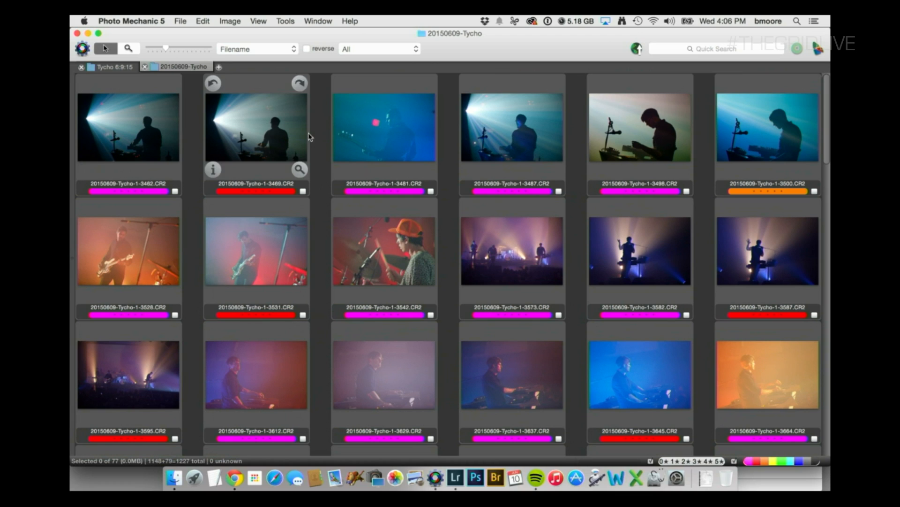
pyautogui.moveTo(351, 180)
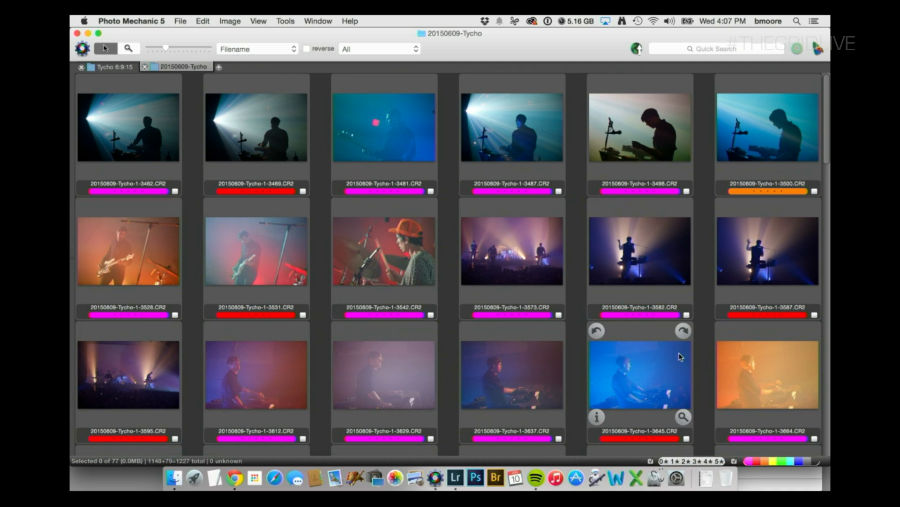
# Preview the first photo, 20150609-Tycho-1-3462.CR2, at full size and compare it repeatedly with the next shot, 3469.
pyautogui.click(149, 123)
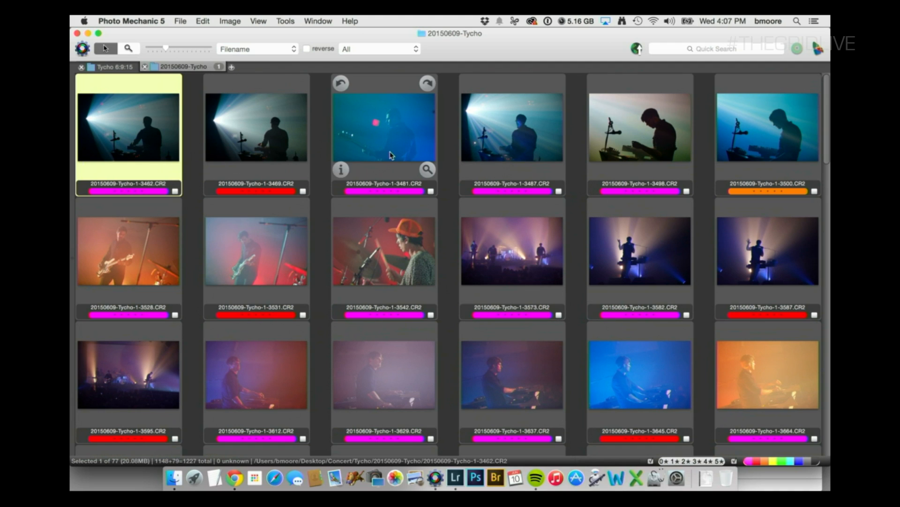
pyautogui.press('Return')
pyautogui.press('Right')
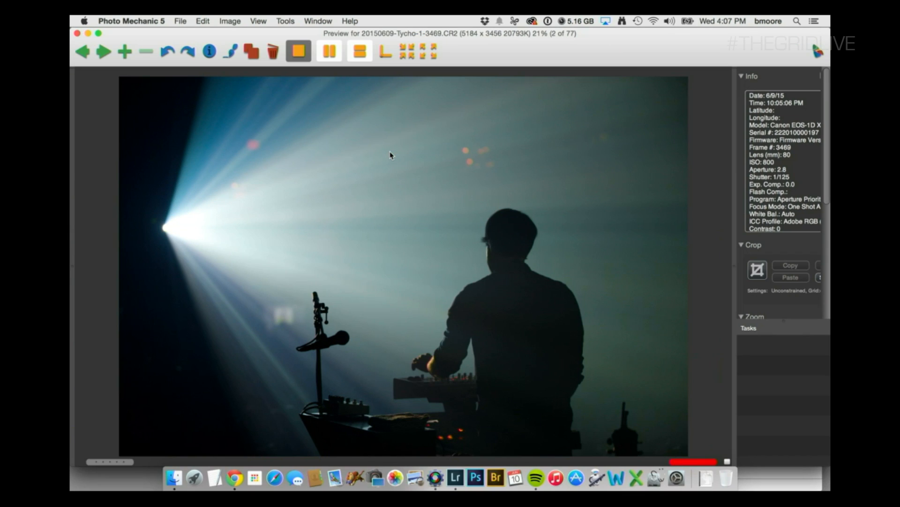
pyautogui.press('Left')
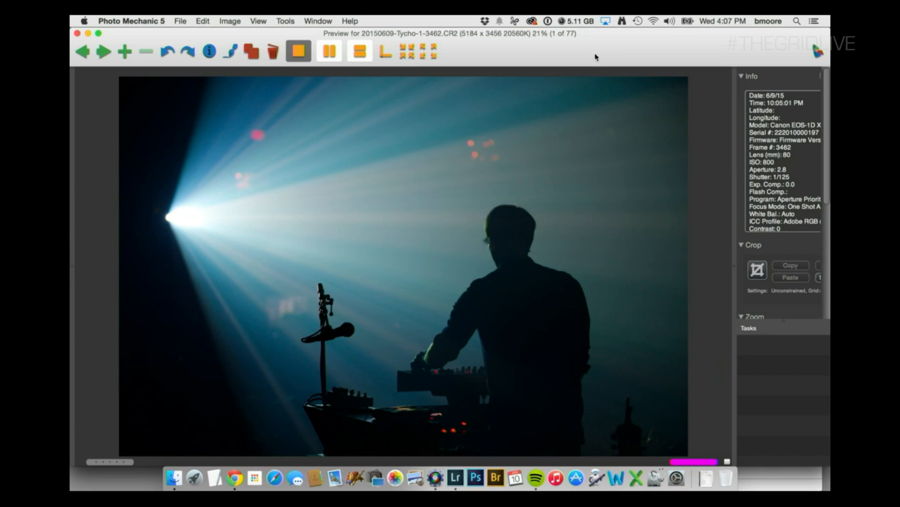
pyautogui.press('Right')
pyautogui.press('Left')
pyautogui.press('Right')
pyautogui.press('Left')
pyautogui.press('Right')
pyautogui.press('Left')
pyautogui.press('Right')
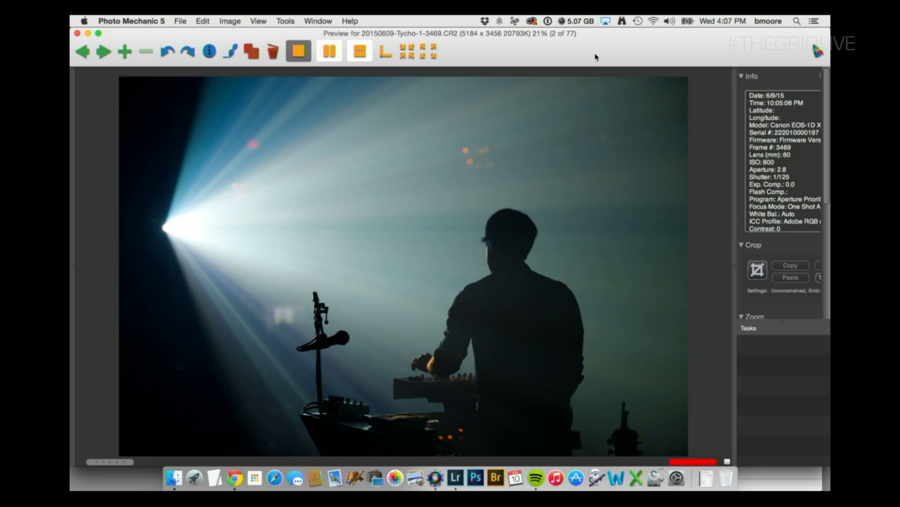
pyautogui.press('Left')
pyautogui.press('Right')
pyautogui.press('Right')
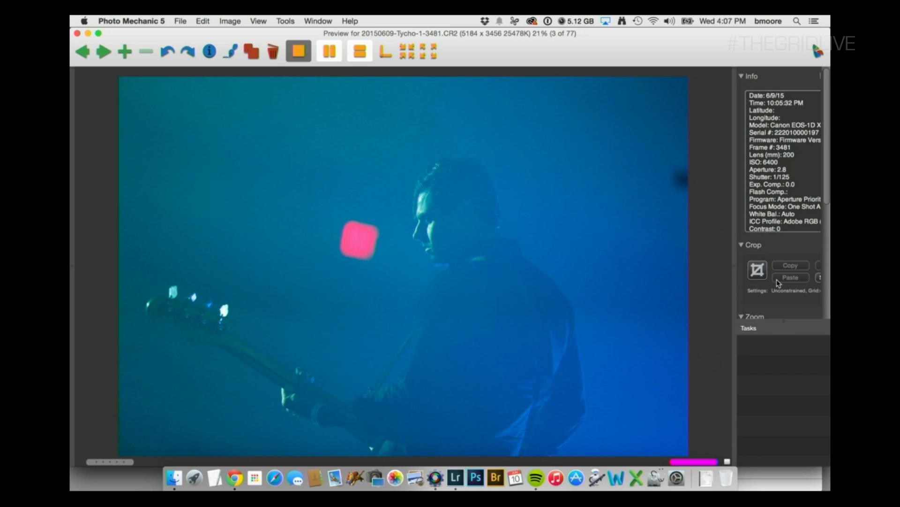
# Browse the following previews from 3481 up to 3500 and compare 3500 with 3498.
pyautogui.press('Right')
pyautogui.press('Right')
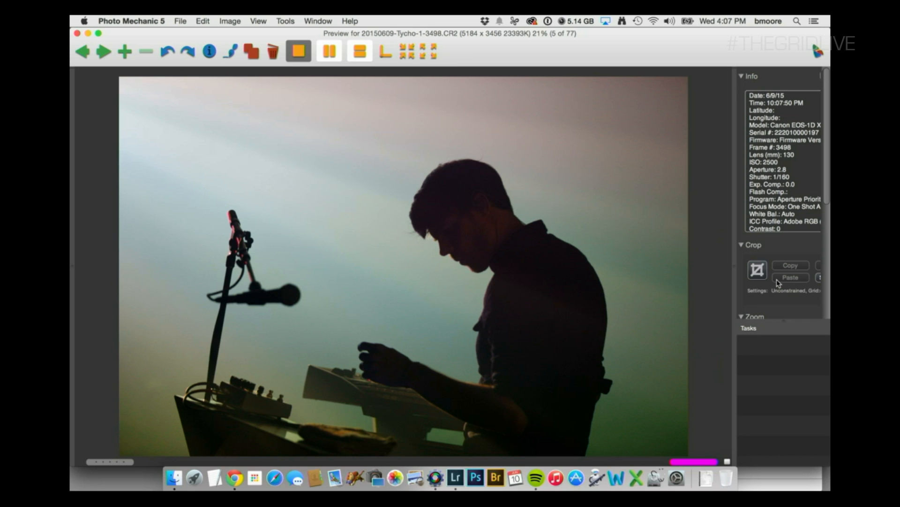
pyautogui.press('Right')
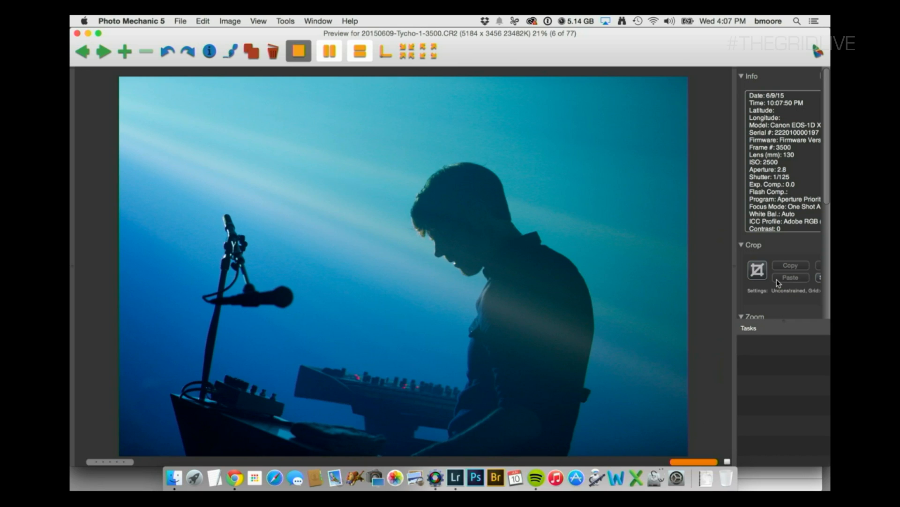
pyautogui.press('Left')
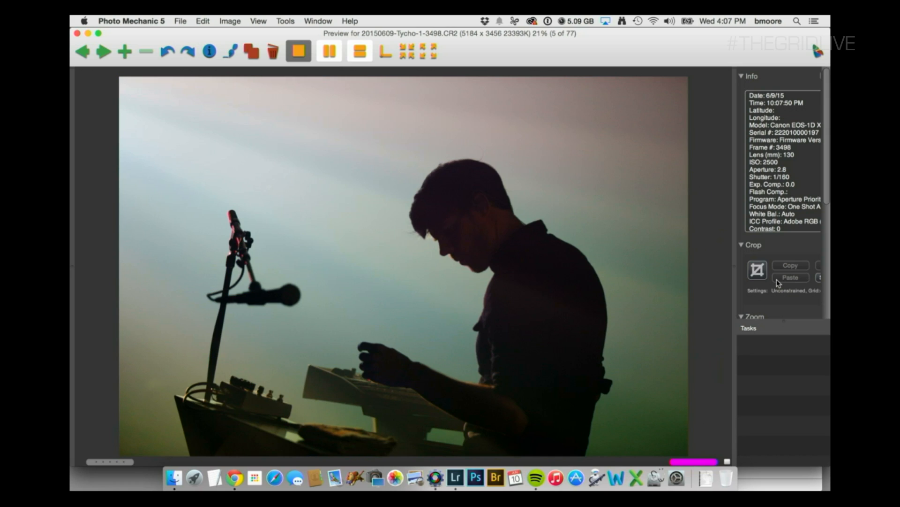
# Close the preview and limit the contact sheet to the red and orange color classes, briefly viewing only the orange photos.
pyautogui.press('Escape')
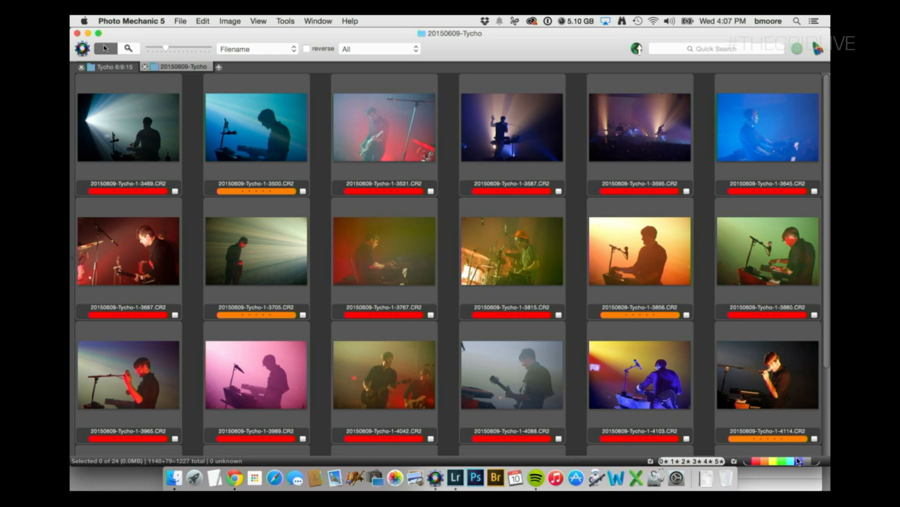
pyautogui.click(754, 461)
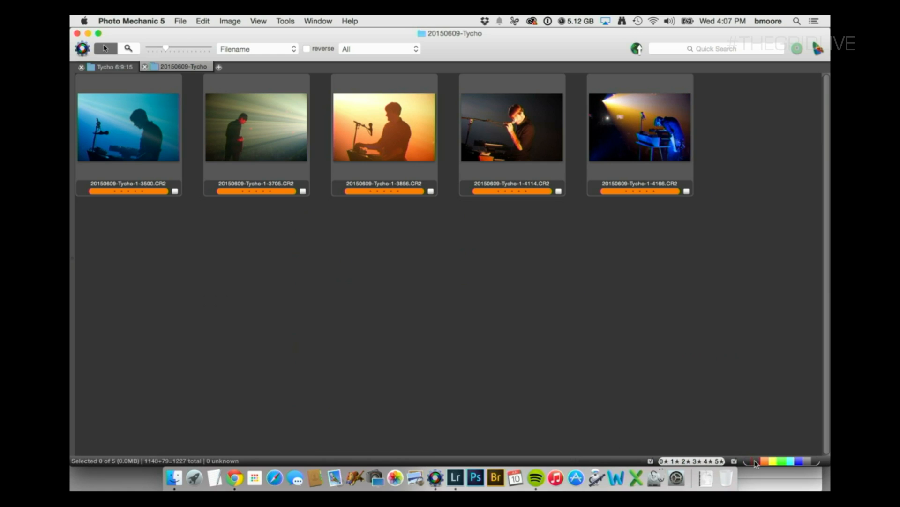
pyautogui.click(755, 462)
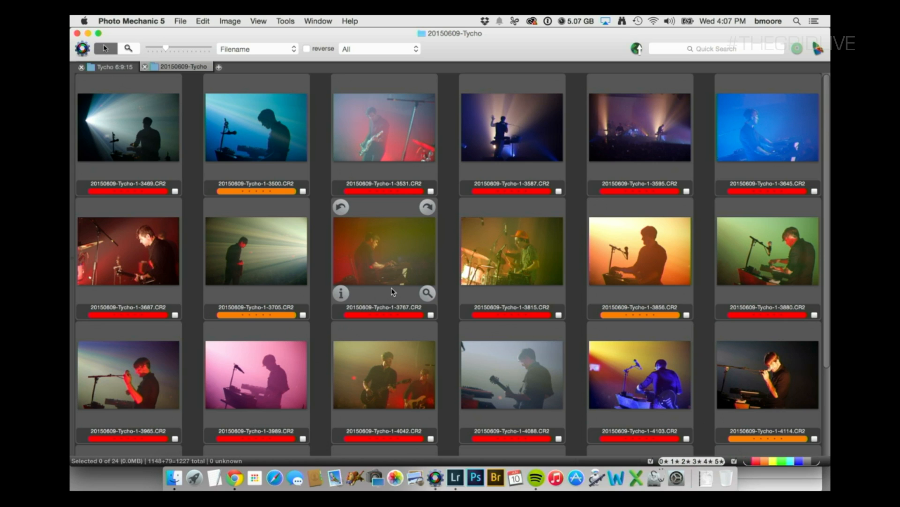
# Switch to Lightroom, open the silhouette photo 3469 in Develop and compare its Import and Temperature history states.
pyautogui.press('super+Tab')
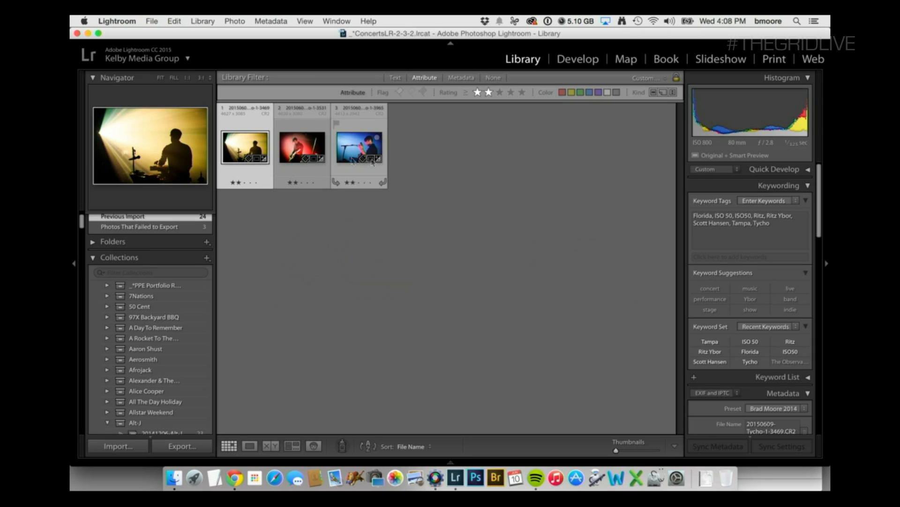
pyautogui.press('d')
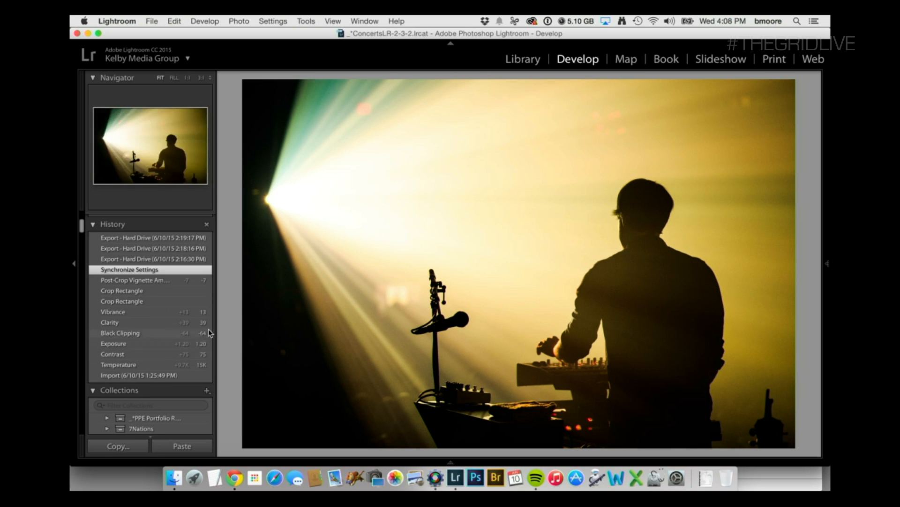
pyautogui.click(107, 376)
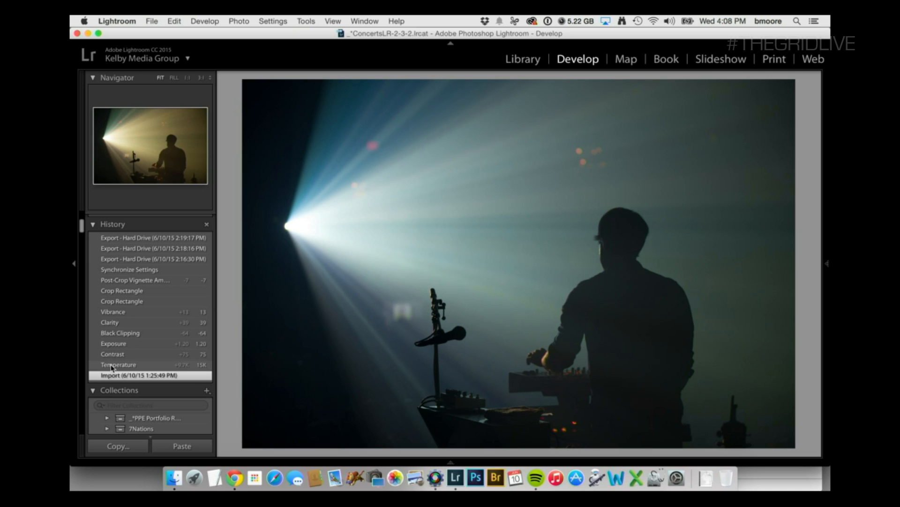
pyautogui.click(111, 365)
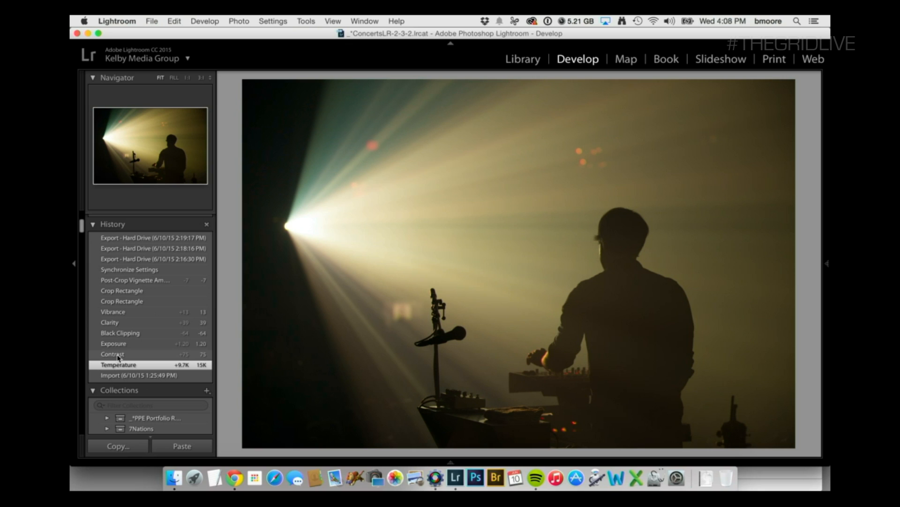
pyautogui.click(142, 375)
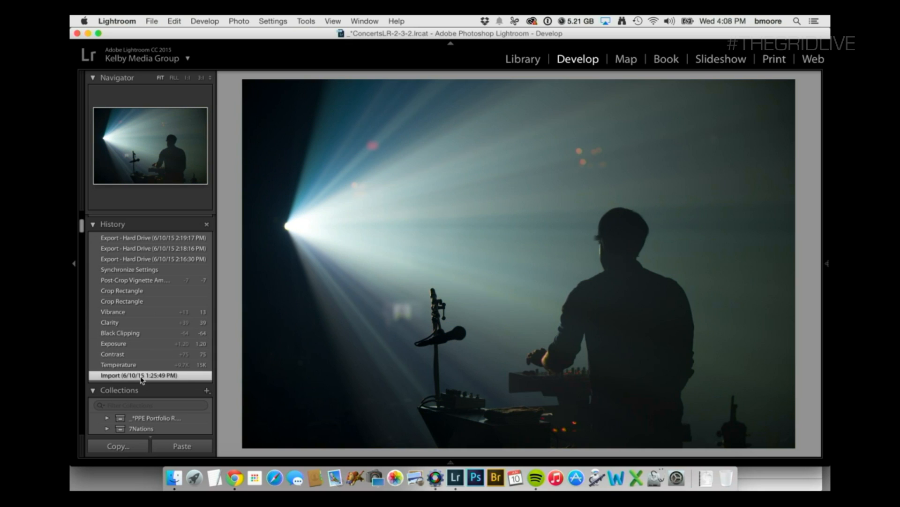
pyautogui.click(143, 365)
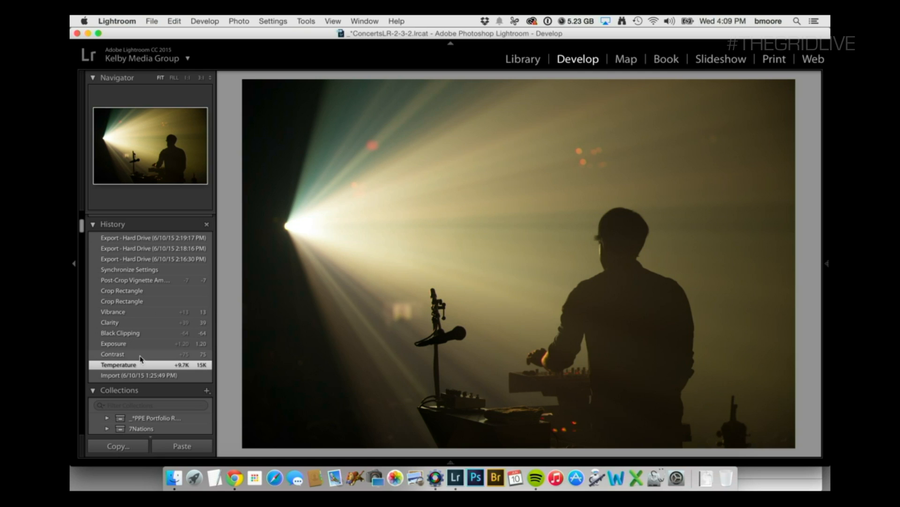
# Review the silhouette photo's edits one history state at a time, from Contrast up to Synchronize Settings.
pyautogui.click(140, 355)
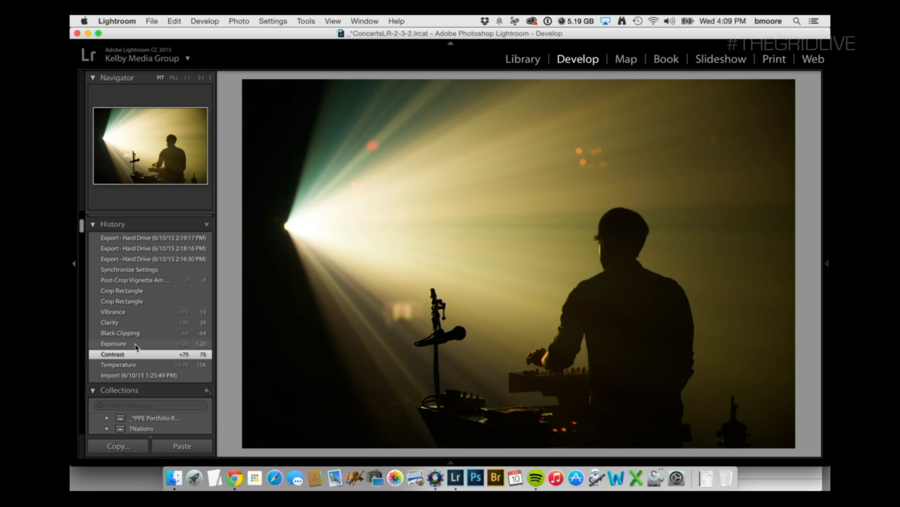
pyautogui.click(136, 344)
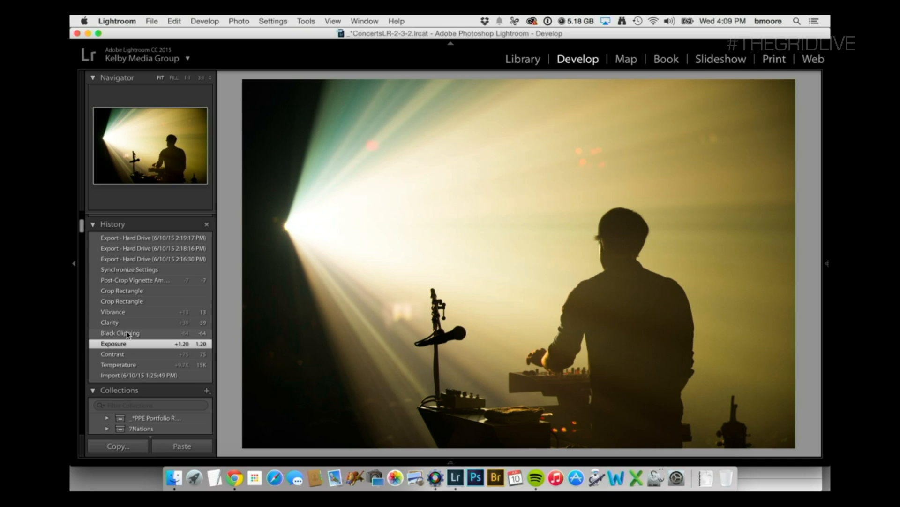
pyautogui.click(127, 333)
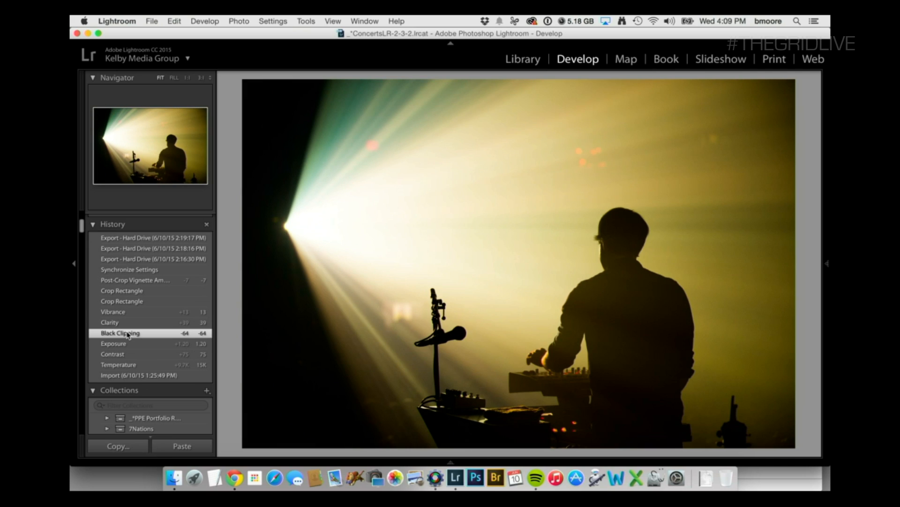
pyautogui.click(125, 324)
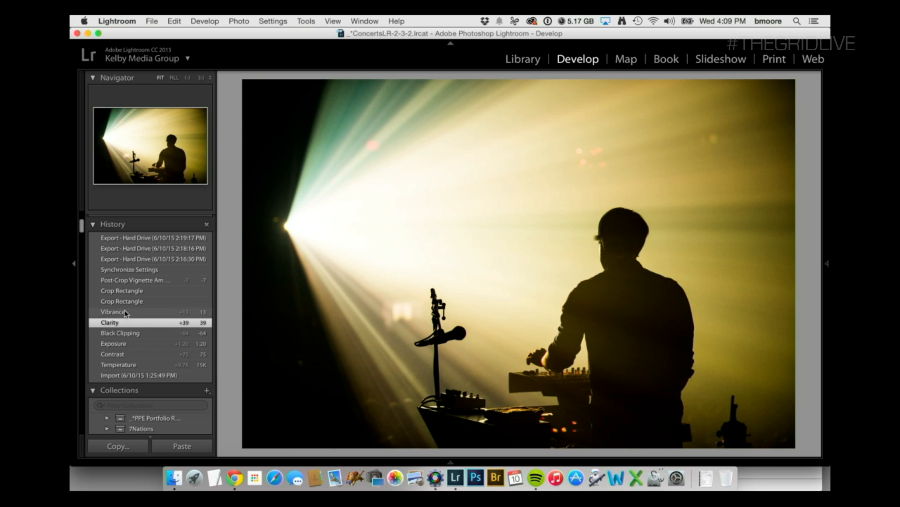
pyautogui.click(126, 313)
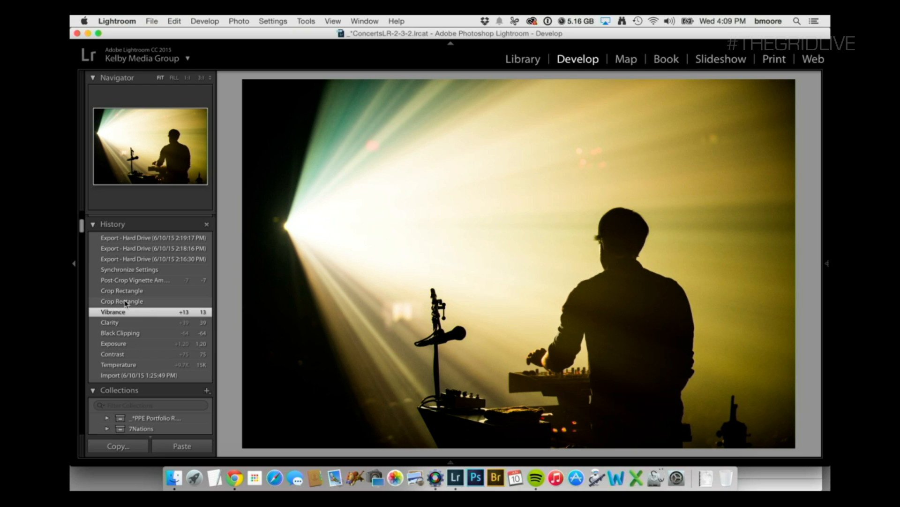
pyautogui.click(126, 302)
pyautogui.click(126, 291)
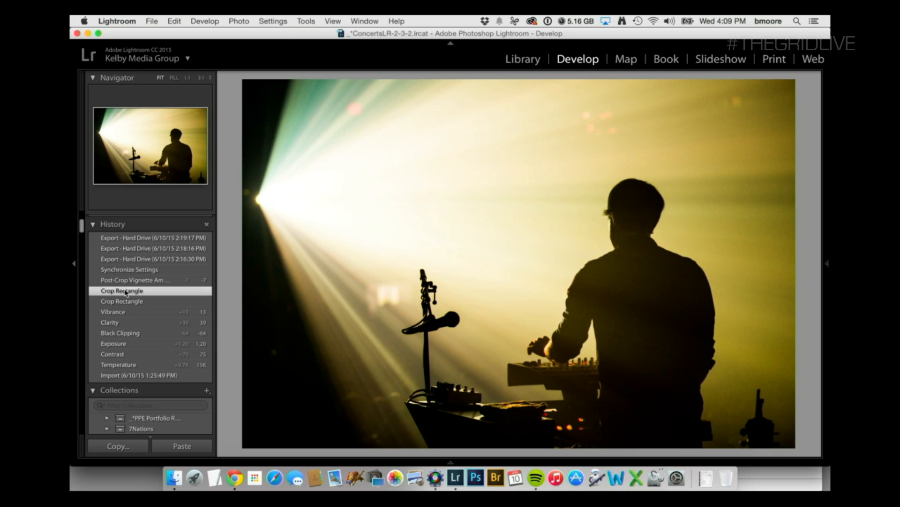
pyautogui.click(132, 280)
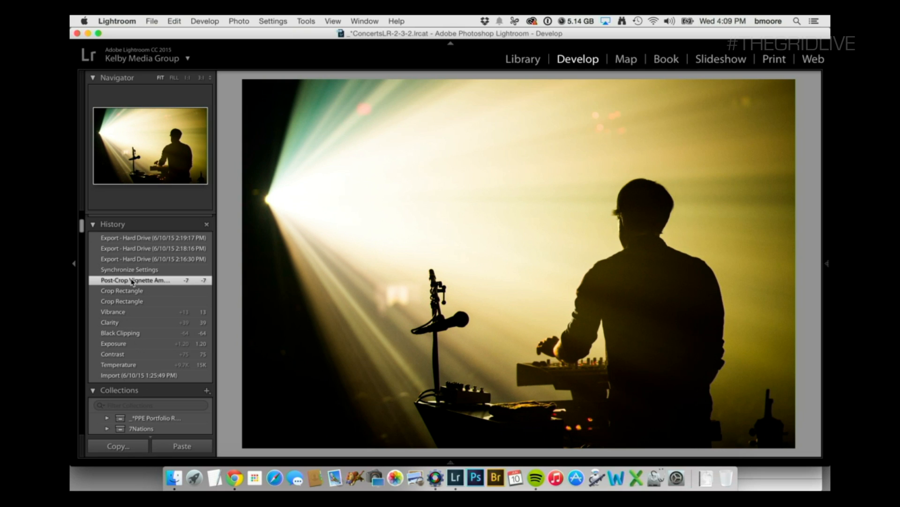
pyautogui.click(132, 271)
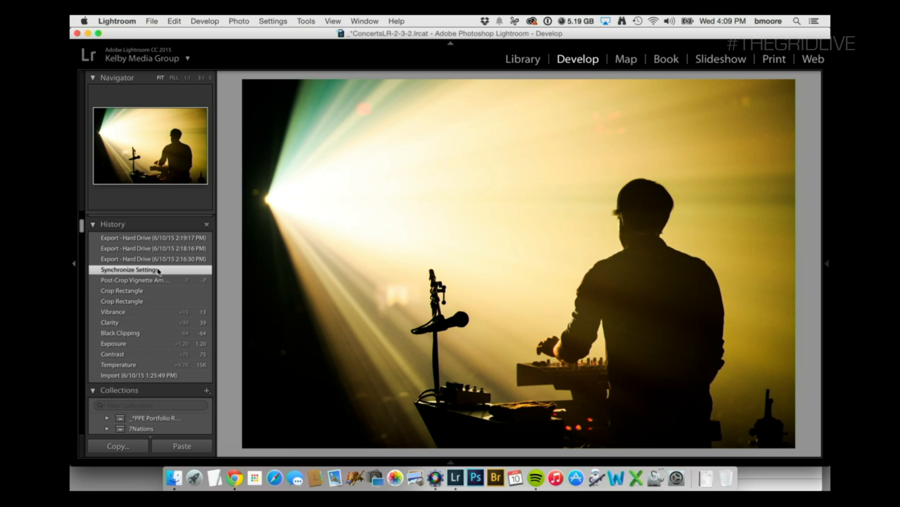
# Inspect the available Camera Calibration profiles for the silhouette photo, keeping Camera Landscape.
pyautogui.click(825, 193)
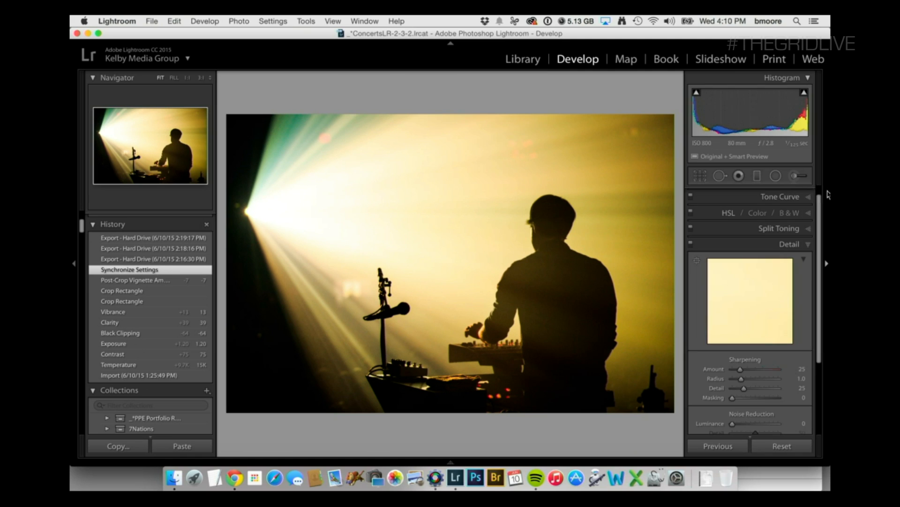
pyautogui.scroll(-5, 768, 297)
pyautogui.click(788, 422)
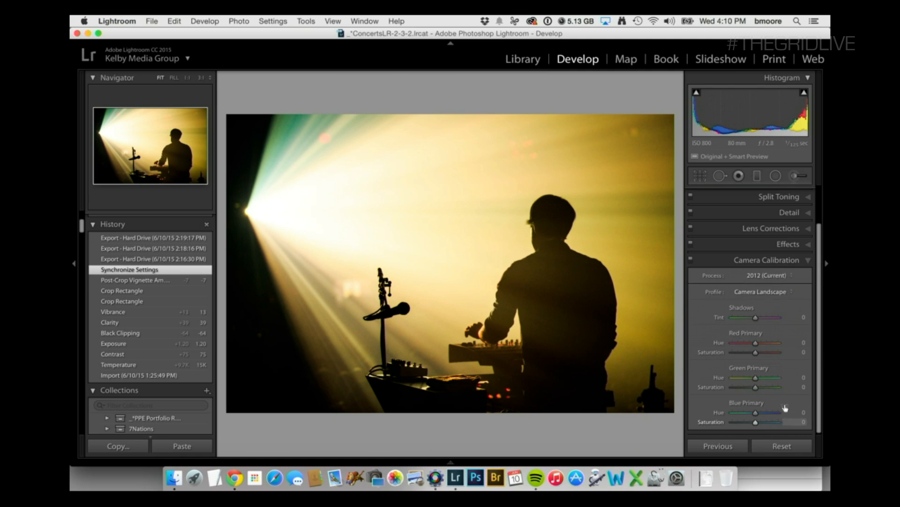
pyautogui.click(766, 293)
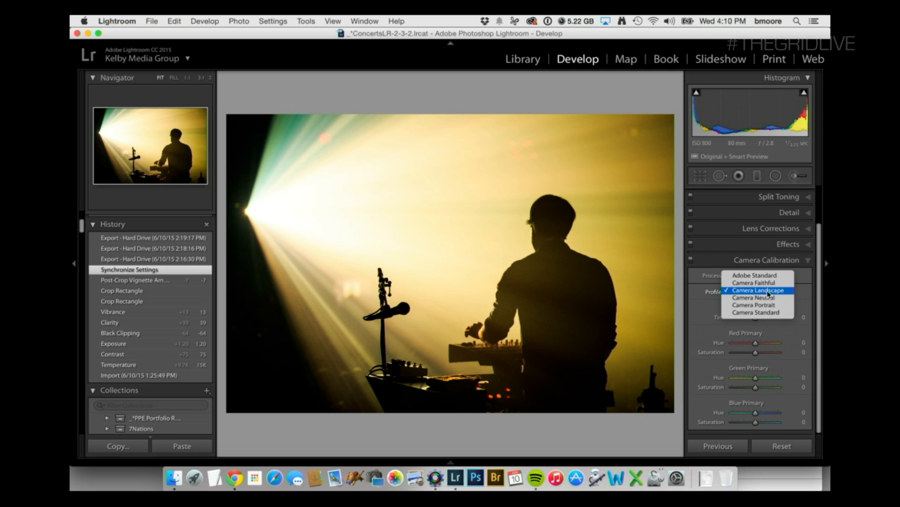
pyautogui.click(733, 291)
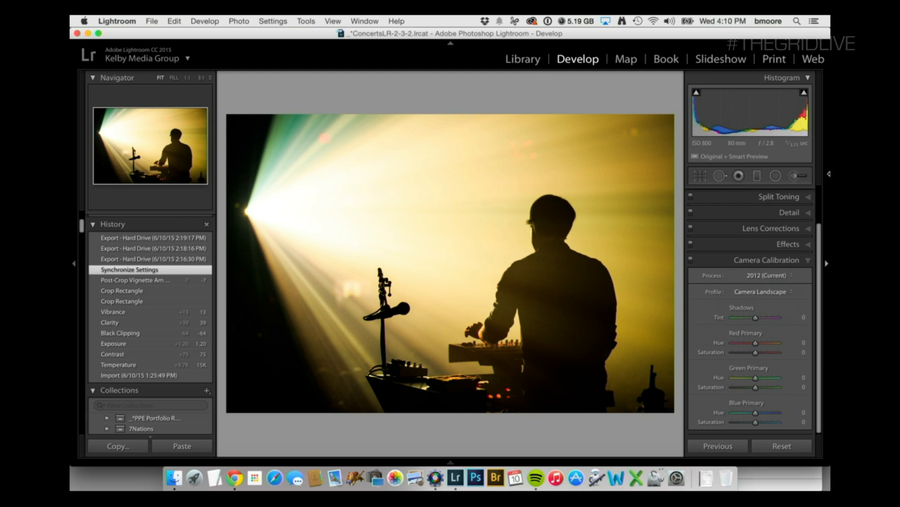
pyautogui.click(825, 155)
# Go to the guitarist photo, compare it with the silhouette shot, and show its Import history state.
pyautogui.press('Right')
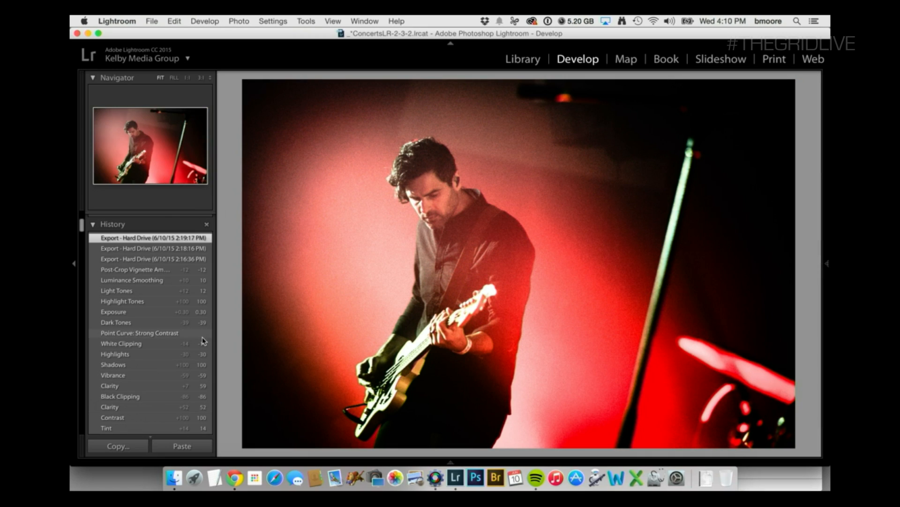
pyautogui.press('Left')
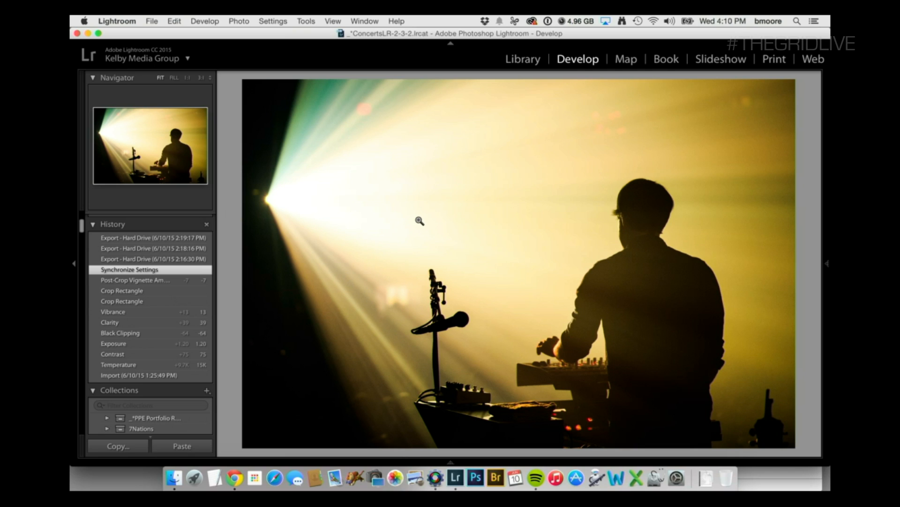
pyautogui.press('Right')
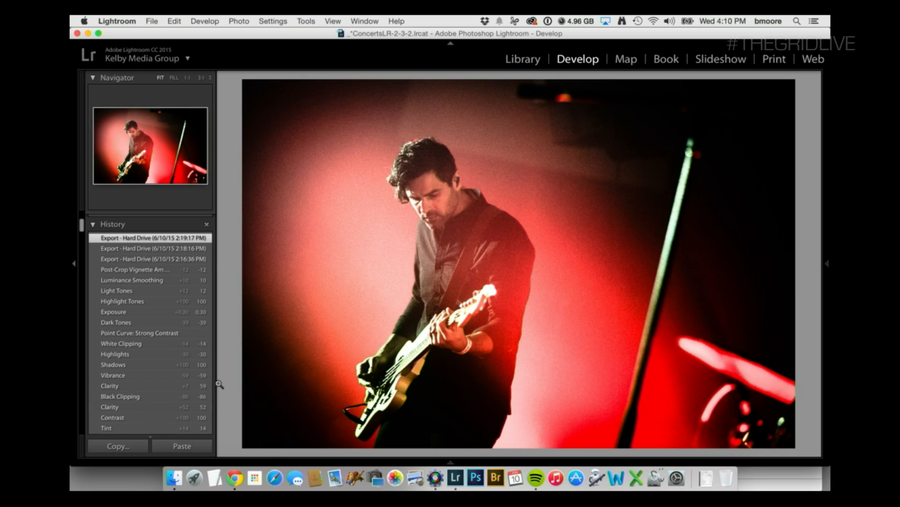
pyautogui.scroll(-10, 161, 396)
pyautogui.scroll(3, 151, 315)
pyautogui.scroll(1, 151, 315)
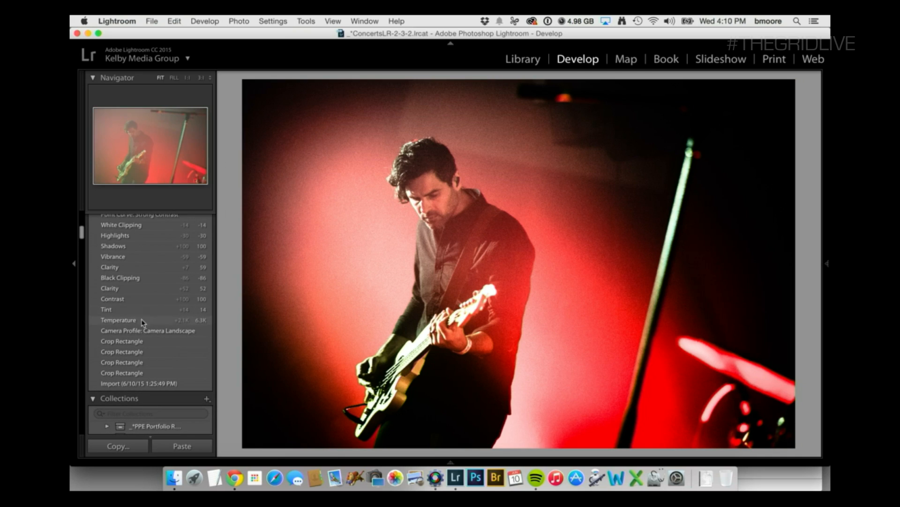
pyautogui.click(133, 383)
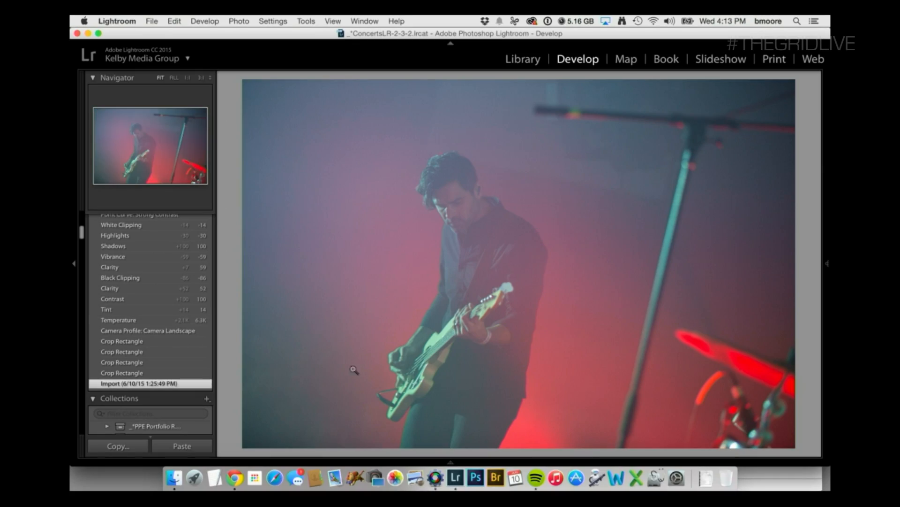
# Compare the guitarist photo's Import state with its Crop Rectangle history states, ending on the final crop.
pyautogui.click(143, 373)
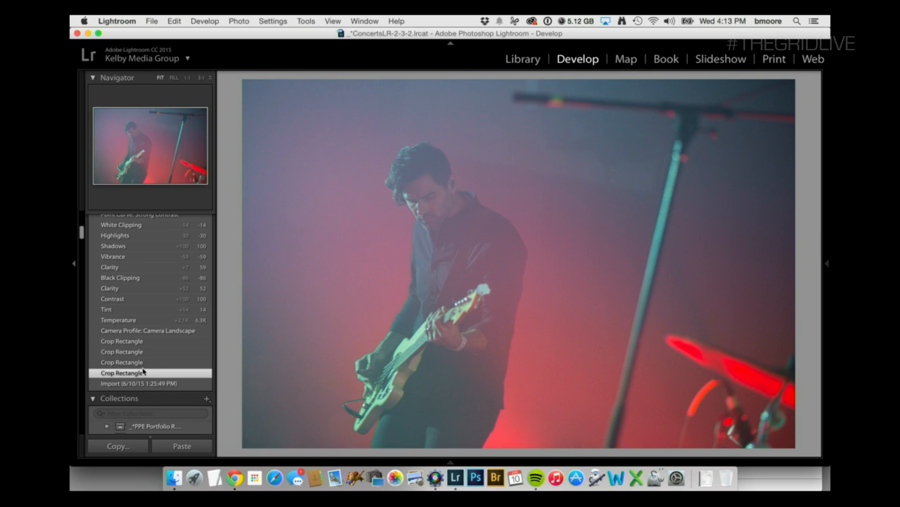
pyautogui.click(143, 385)
pyautogui.click(143, 373)
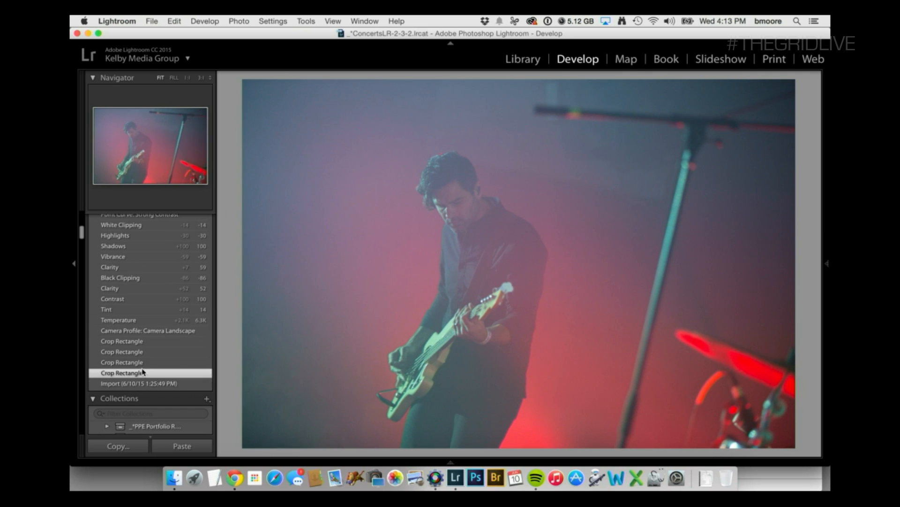
pyautogui.click(143, 362)
pyautogui.click(141, 343)
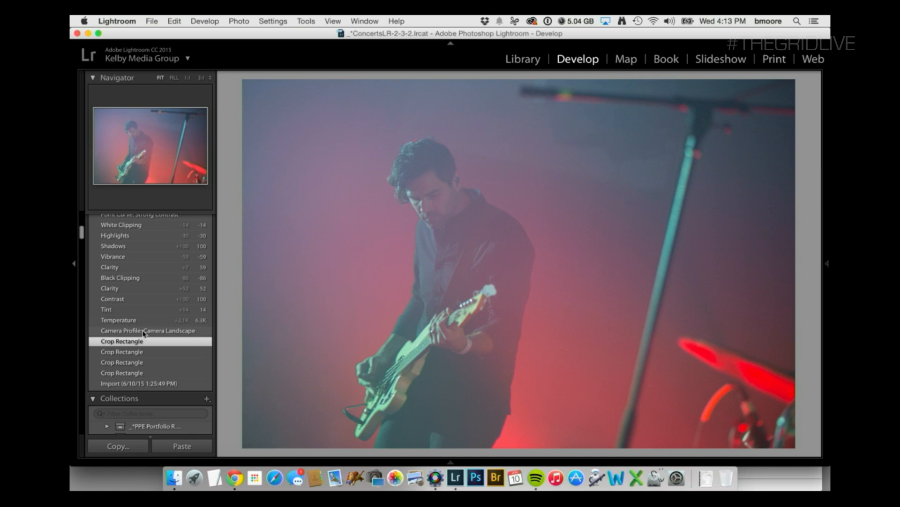
# Compare the guitarist photo's Camera Landscape profile state with its final crop, and the crop with the Import state.
pyautogui.click(143, 331)
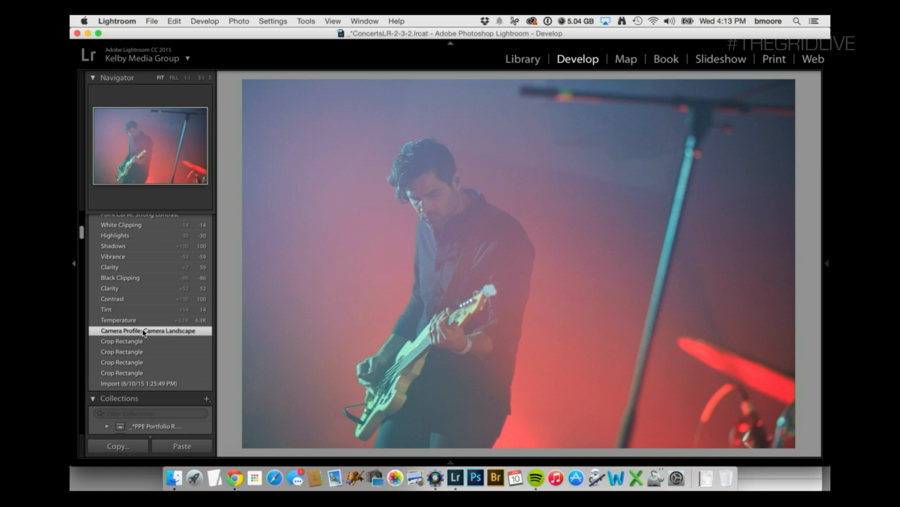
pyautogui.click(142, 342)
pyautogui.click(142, 332)
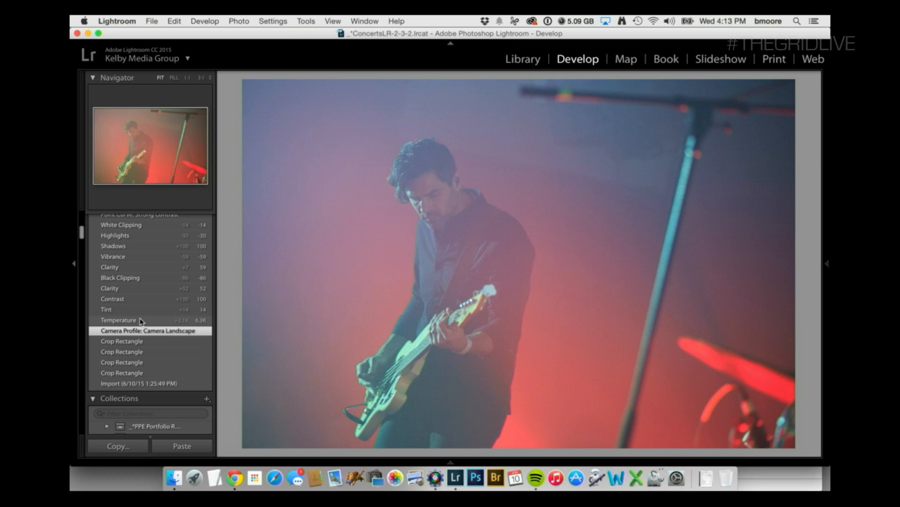
pyautogui.click(135, 342)
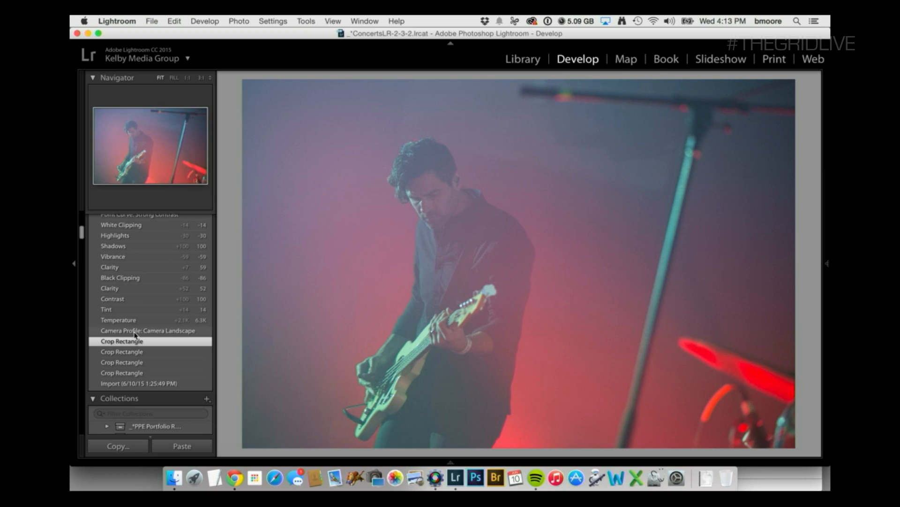
pyautogui.click(134, 383)
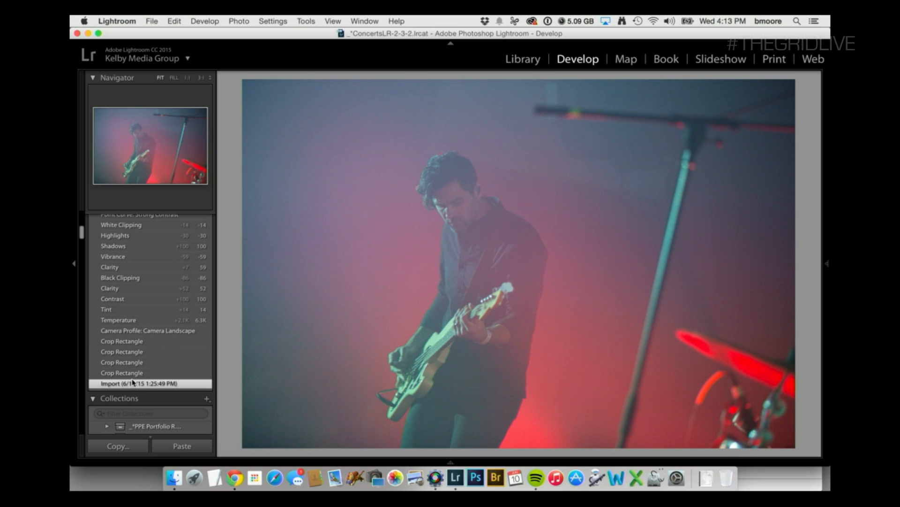
pyautogui.click(135, 342)
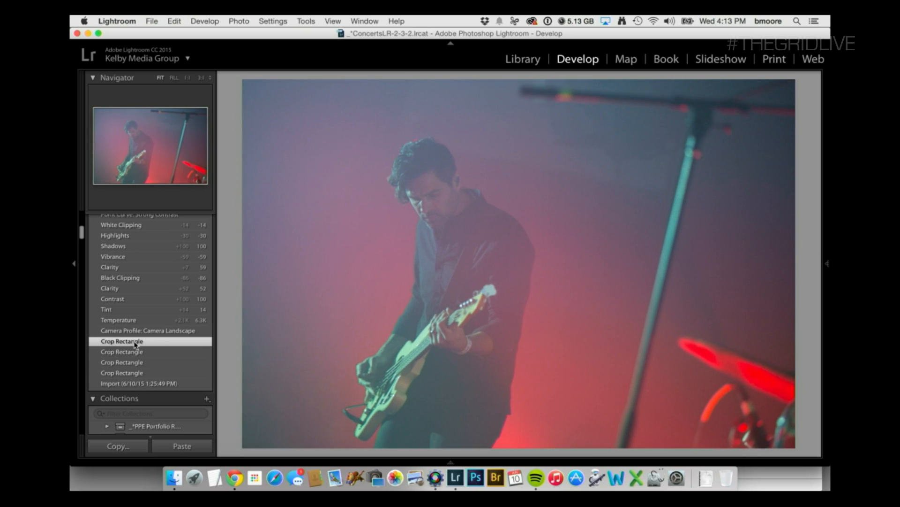
pyautogui.click(135, 384)
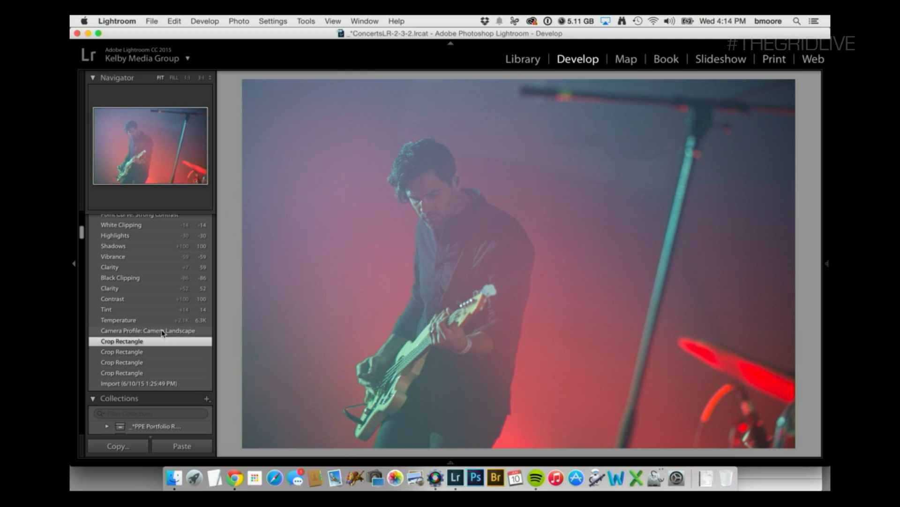
# Review the guitarist photo's history one state at a time, from the Camera Landscape profile up to the first Black Clipping edit.
pyautogui.click(162, 331)
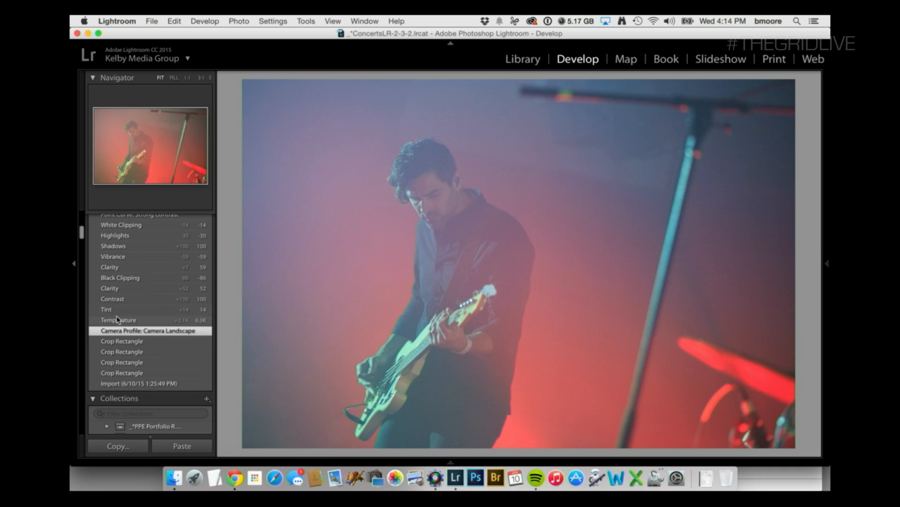
pyautogui.click(117, 322)
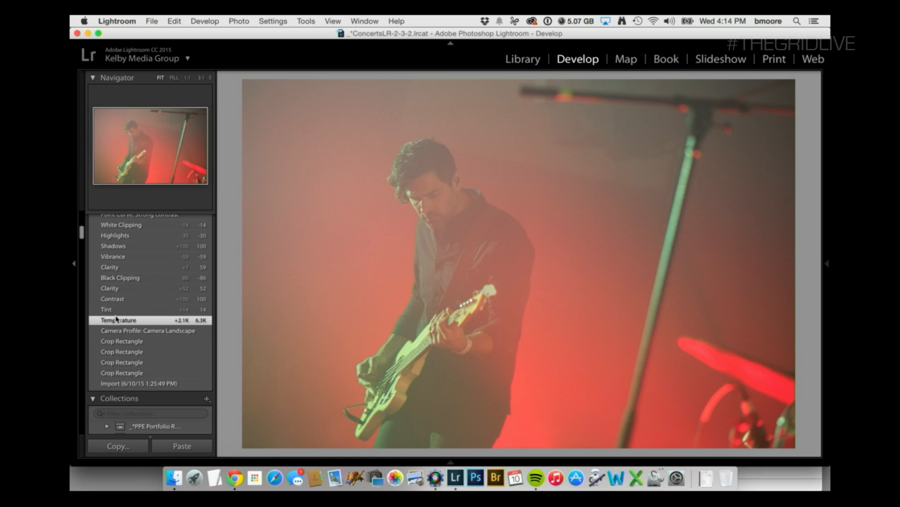
pyautogui.click(122, 311)
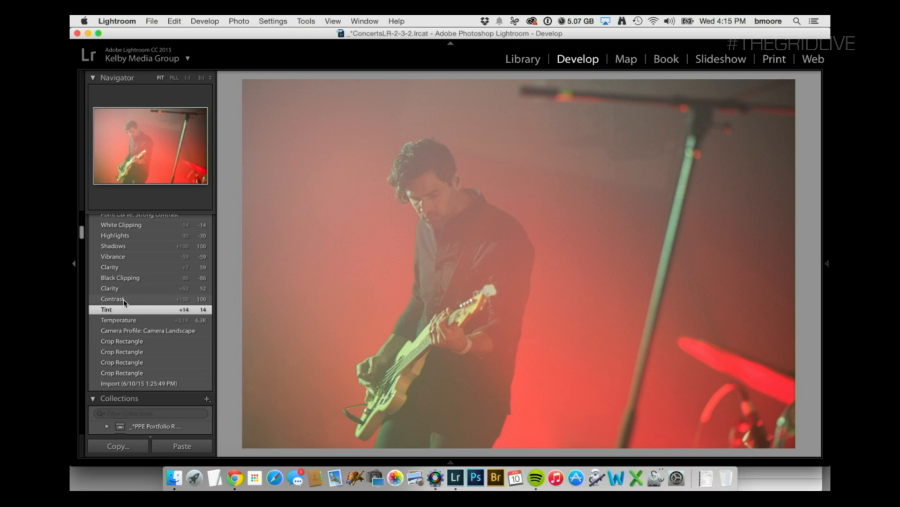
pyautogui.click(125, 300)
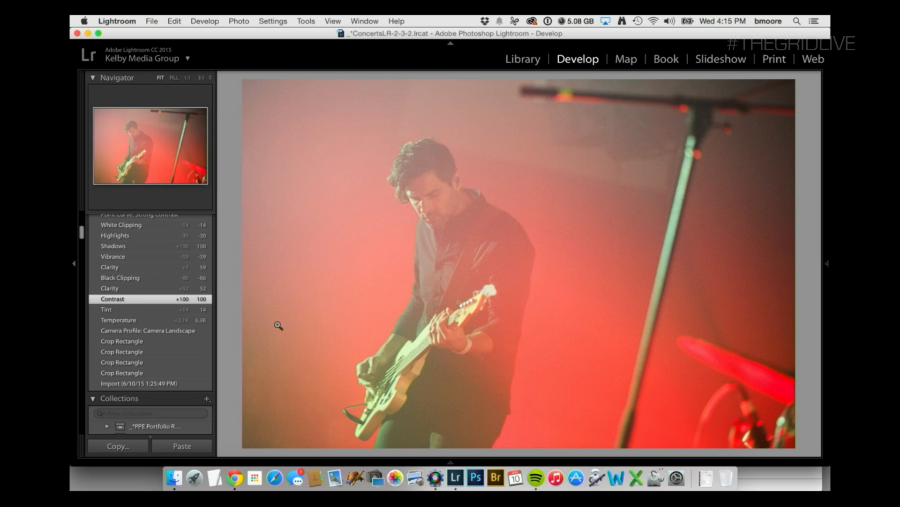
pyautogui.click(157, 289)
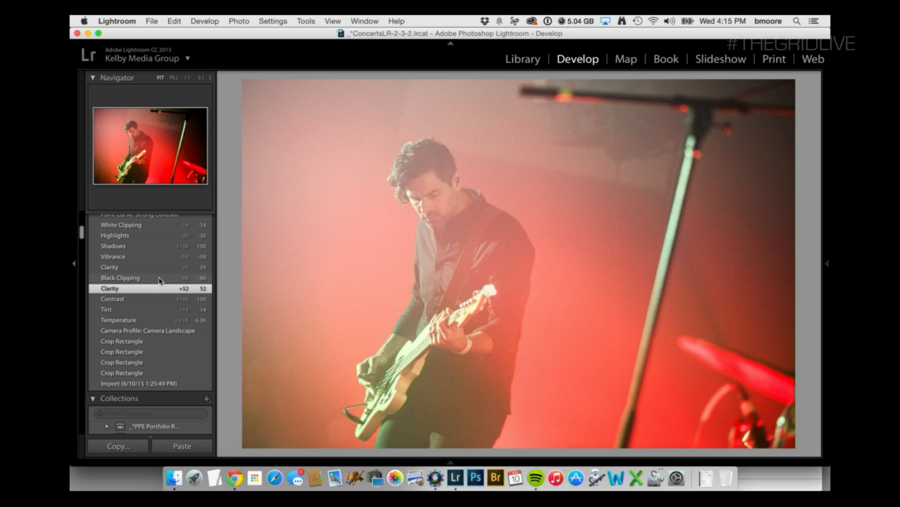
pyautogui.click(160, 279)
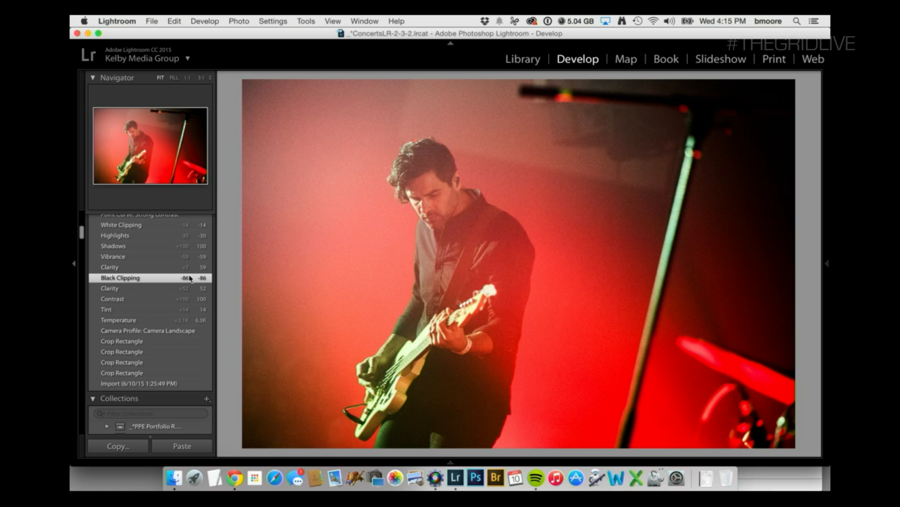
# Show the Basic tone and presence settings beside the guitarist photo at its Black Clipping state.
pyautogui.click(828, 208)
pyautogui.scroll(6, 786, 244)
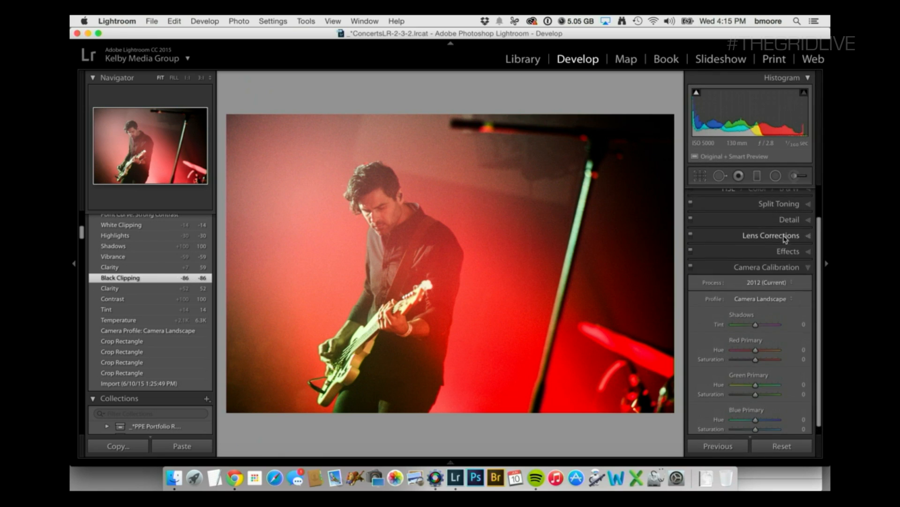
pyautogui.scroll(-1, 725, 306)
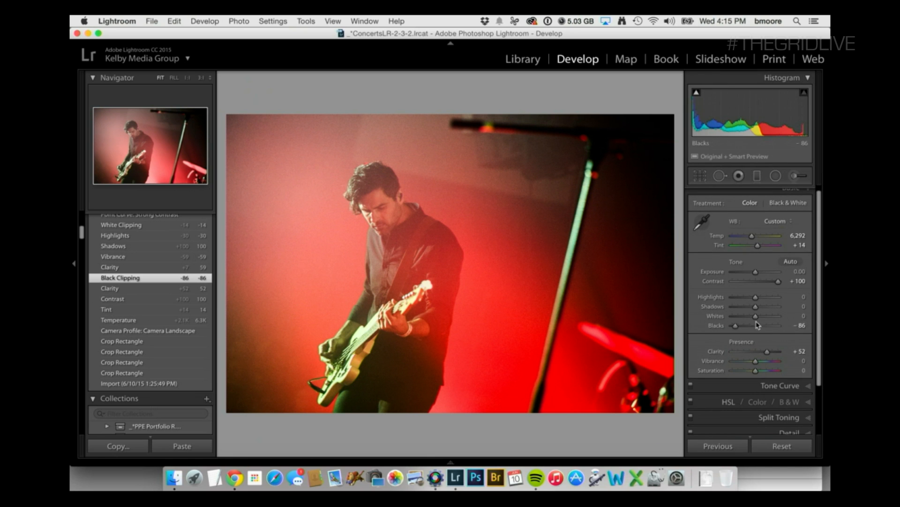
pyautogui.moveTo(735, 327)
pyautogui.mouseDown()
pyautogui.moveTo(746, 327)
pyautogui.moveTo(735, 327)
pyautogui.mouseUp()
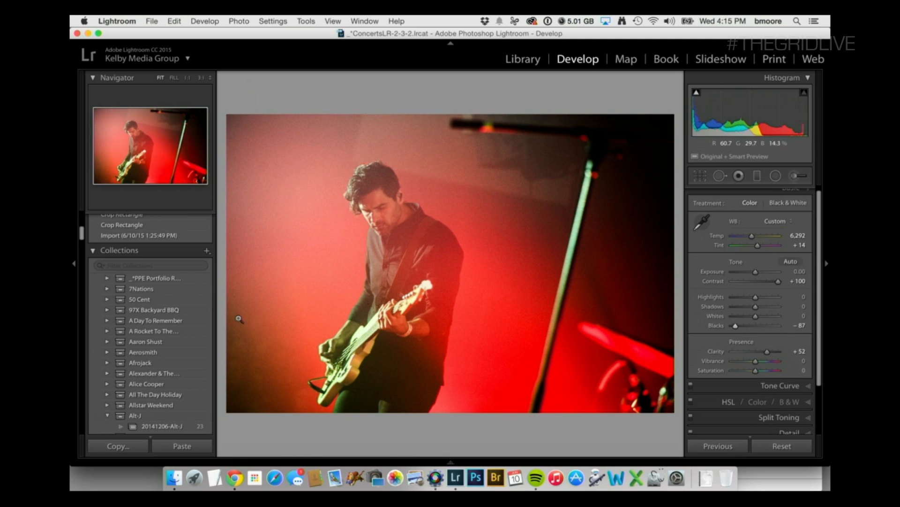
pyautogui.scroll(5, 175, 263)
pyautogui.scroll(1, 175, 263)
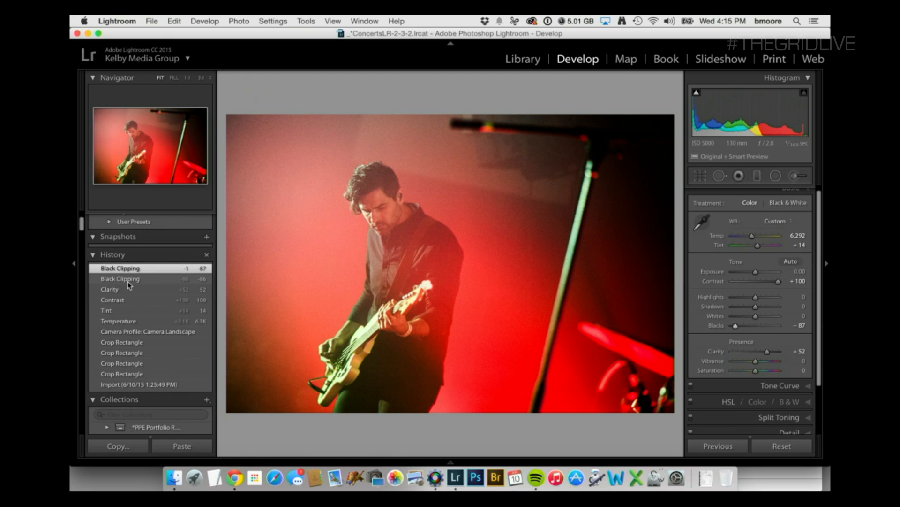
pyautogui.press('super+z')
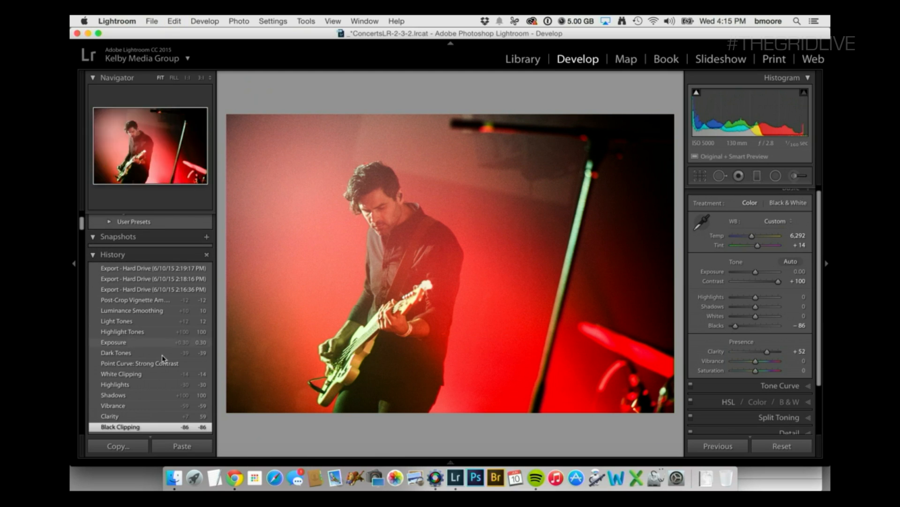
# Compare the guitarist photo's second Clarity state with its Vibrance history state.
pyautogui.click(143, 416)
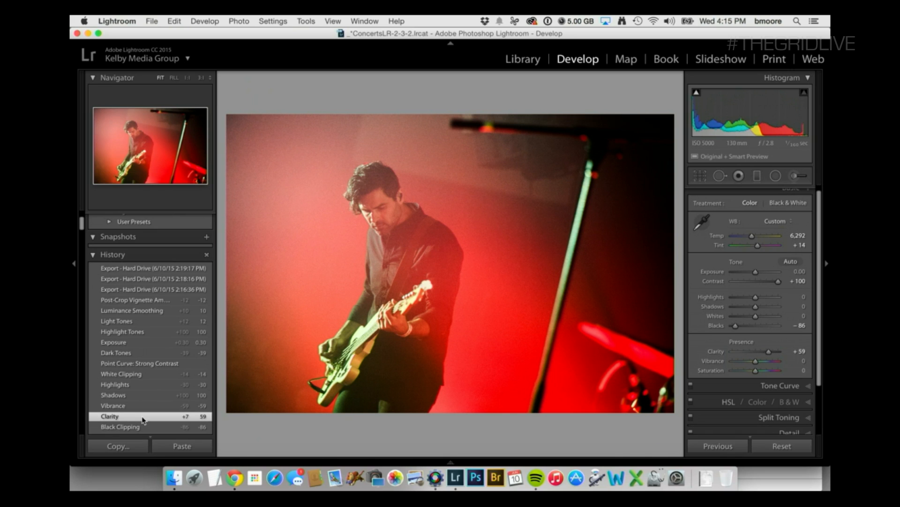
pyautogui.click(146, 406)
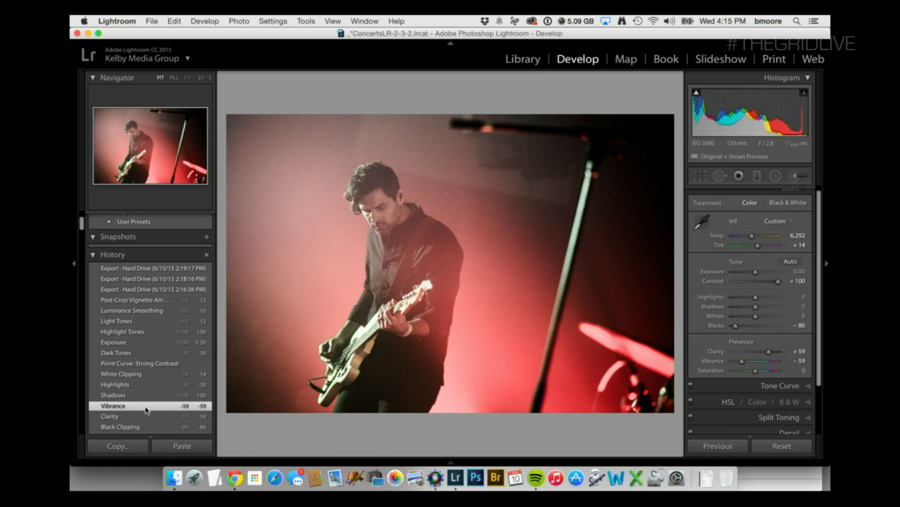
pyautogui.click(145, 416)
pyautogui.click(145, 405)
# Review the guitarist photo's tonal edits in its history, from Shadows through Point Curve: Strong Contrast up to Dark Tones.
pyautogui.click(143, 395)
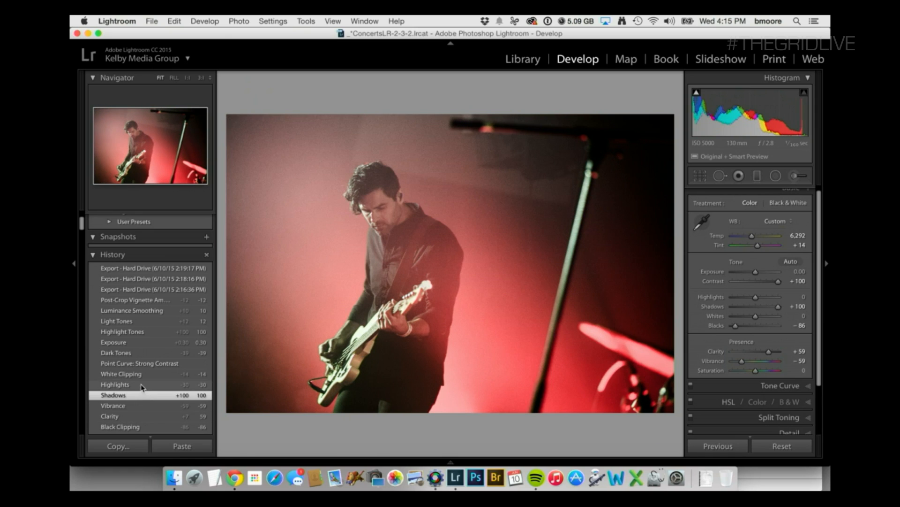
pyautogui.click(142, 385)
pyautogui.click(142, 375)
pyautogui.click(143, 363)
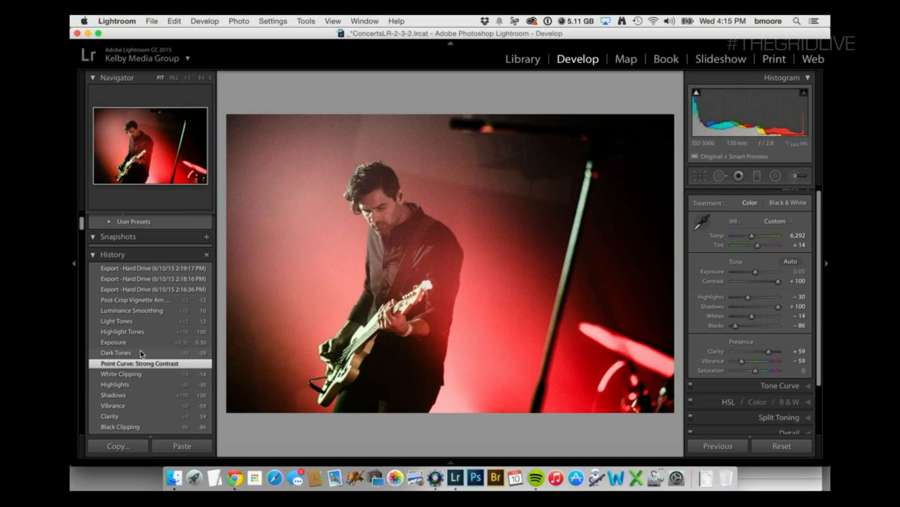
pyautogui.click(140, 351)
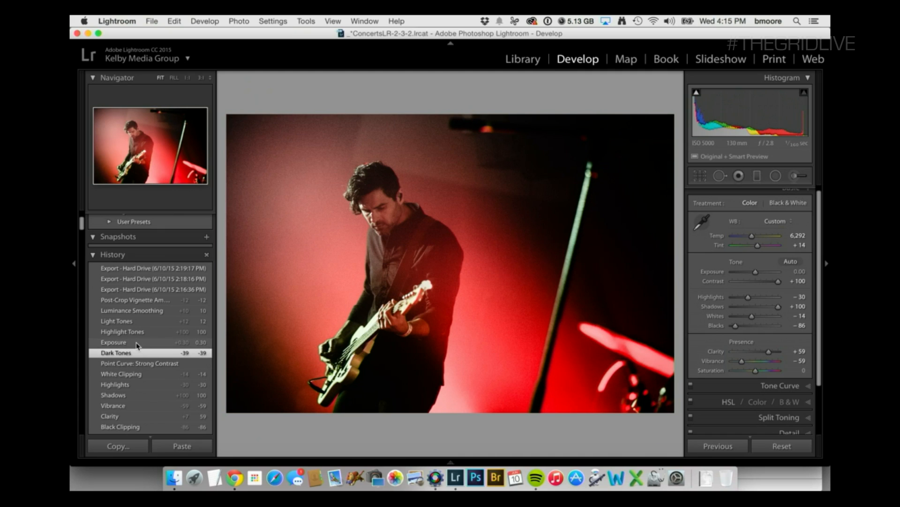
# Review the guitarist photo's remaining edits in its history, from Exposure up to the Post-Crop Vignette amount.
pyautogui.click(137, 346)
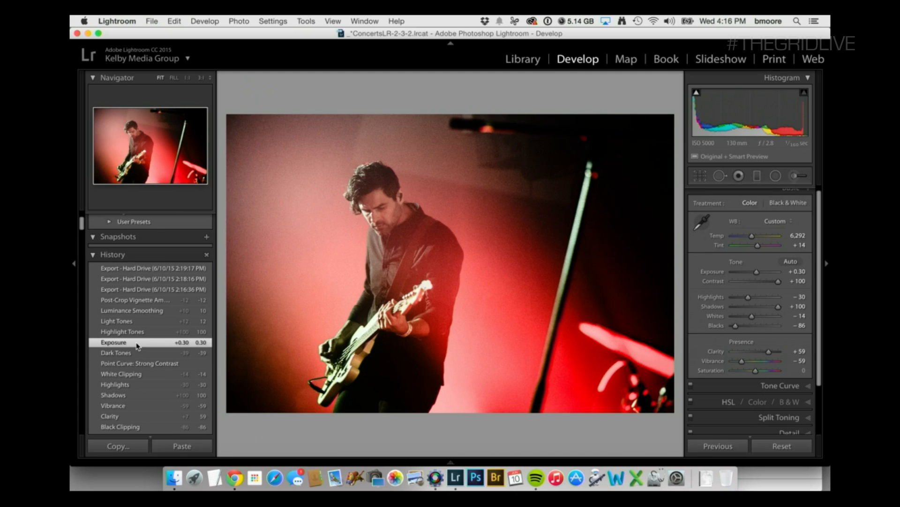
pyautogui.click(137, 332)
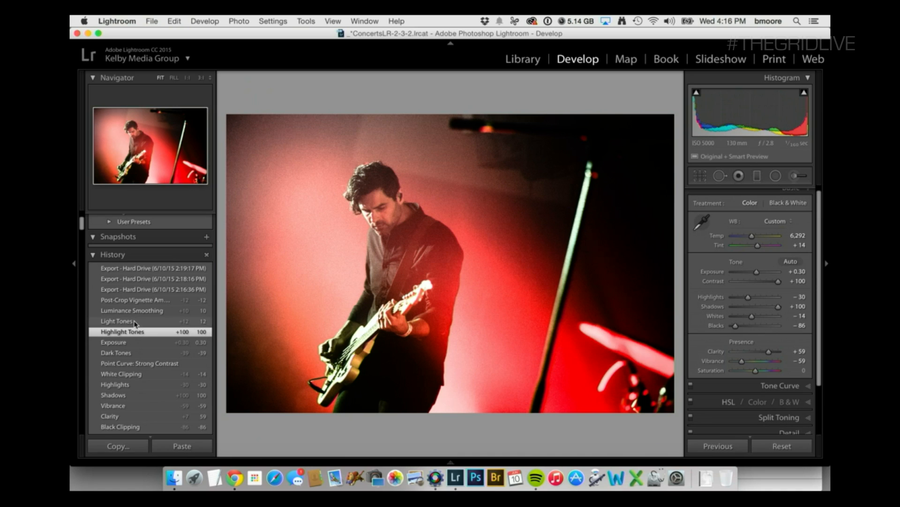
pyautogui.click(135, 322)
pyautogui.click(135, 311)
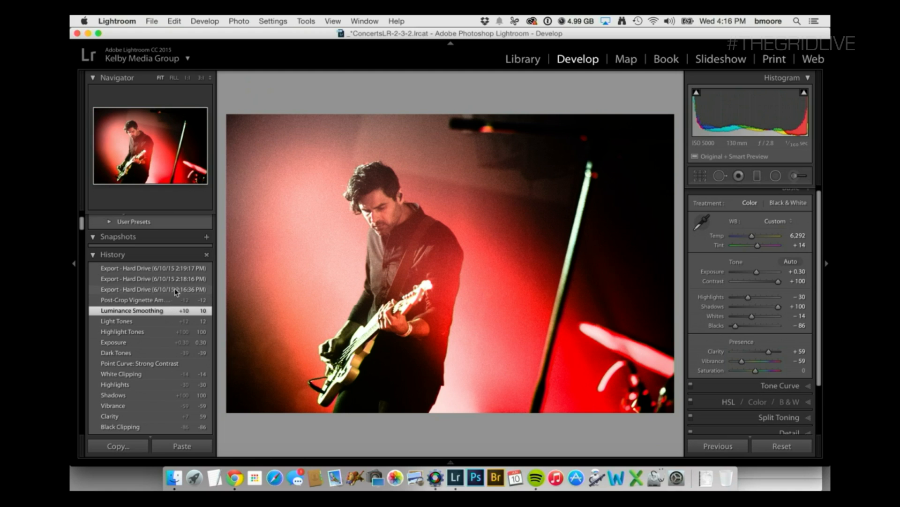
pyautogui.click(163, 301)
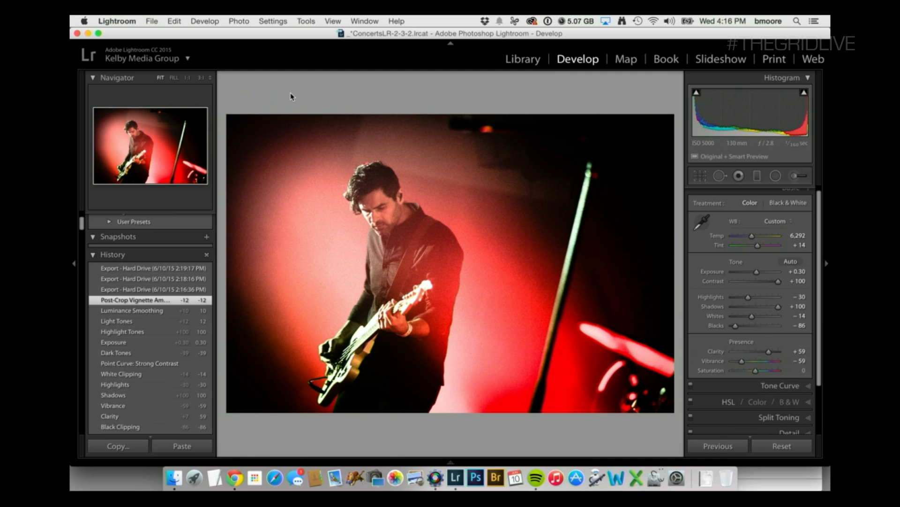
# Go to the next photo, the musician holding the microphone, and show its Import history state.
pyautogui.press('Right')
pyautogui.scroll(-3, 137, 427)
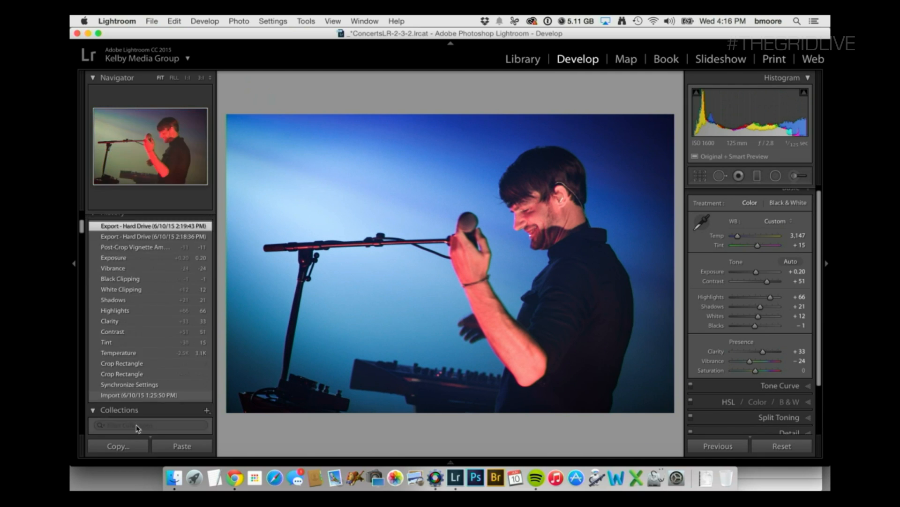
pyautogui.scroll(-5, 137, 428)
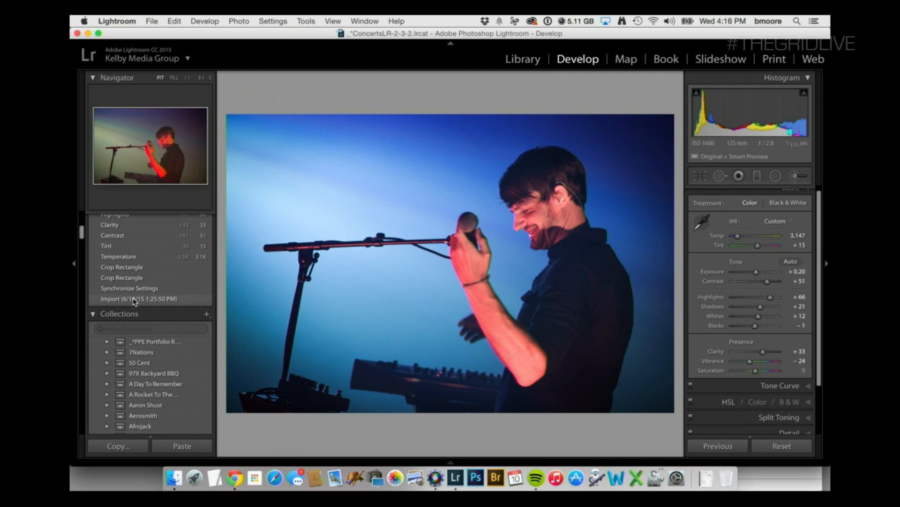
pyautogui.click(134, 300)
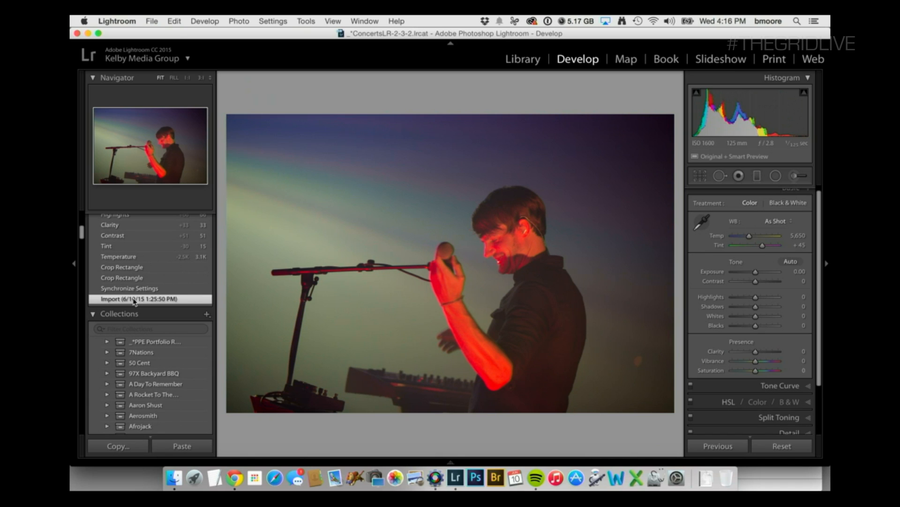
# Enlarge the microphone photo by hiding the adjustment settings and show its Synchronize Settings history state.
pyautogui.click(825, 85)
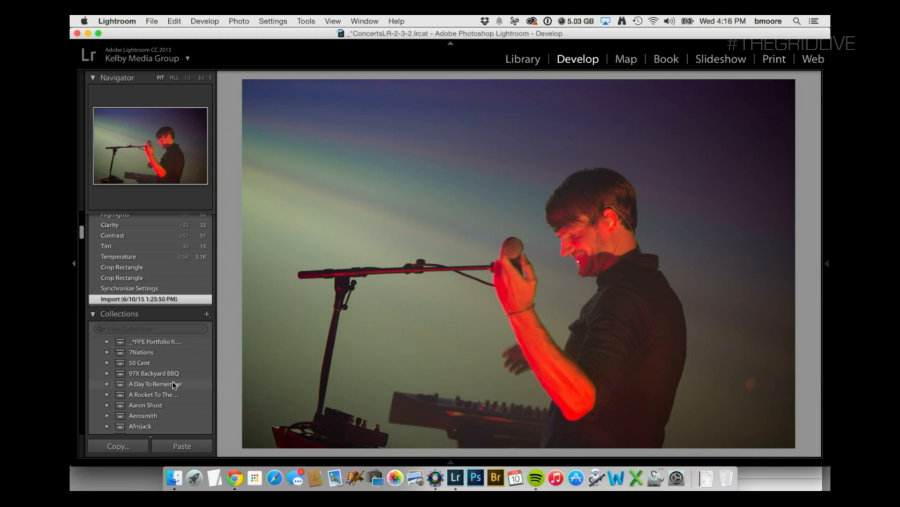
pyautogui.scroll(5, 145, 289)
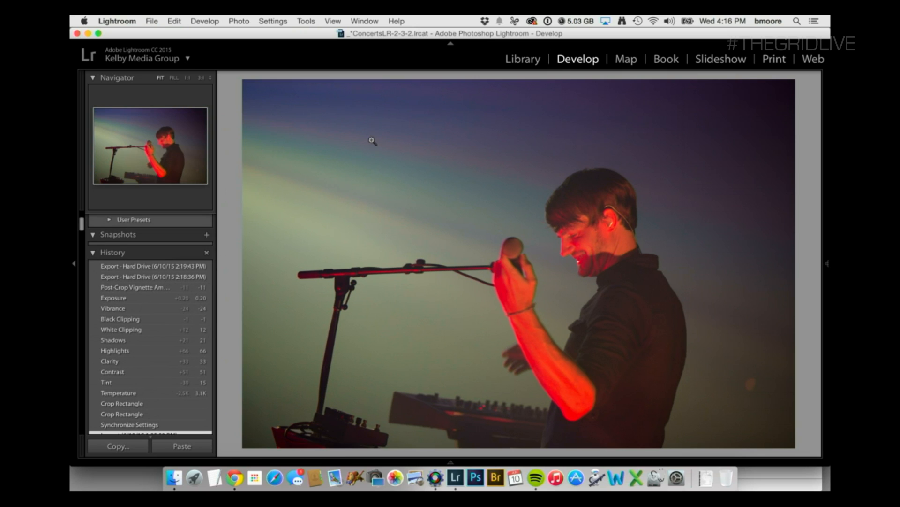
pyautogui.click(159, 425)
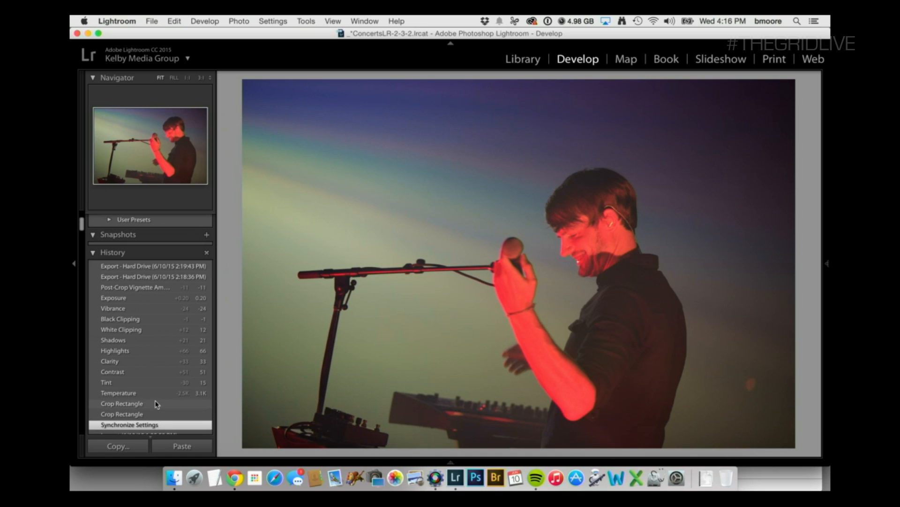
# Review the microphone photo's crop and white balance edits in its history, comparing Crop Rectangle with Temperature, up to Tint.
pyautogui.click(149, 403)
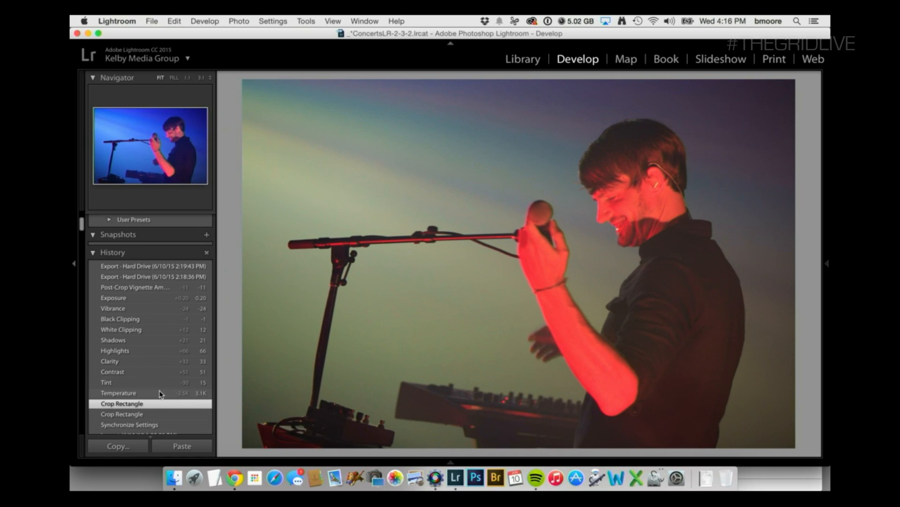
pyautogui.click(132, 394)
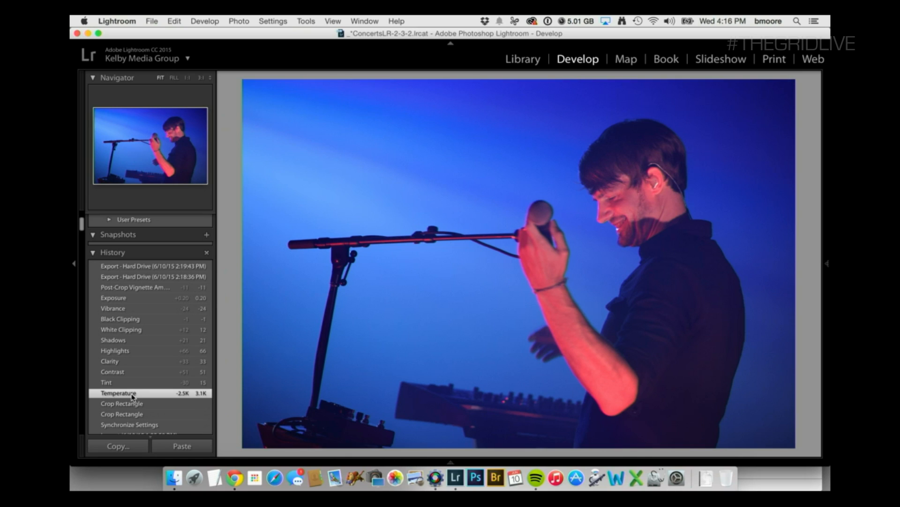
pyautogui.click(123, 404)
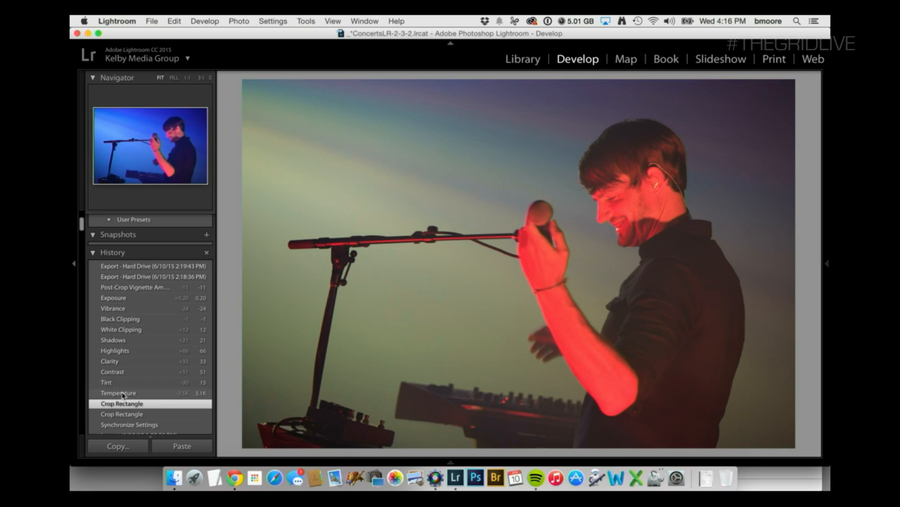
pyautogui.click(123, 393)
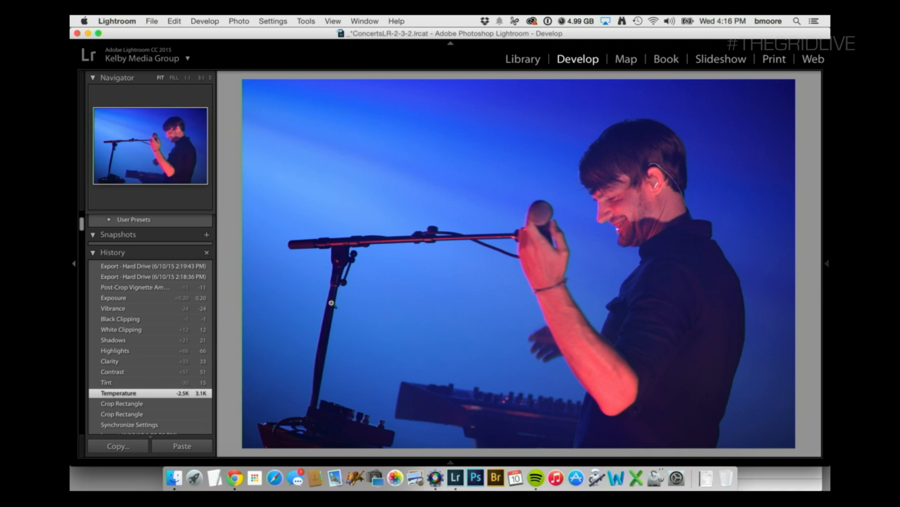
pyautogui.click(143, 383)
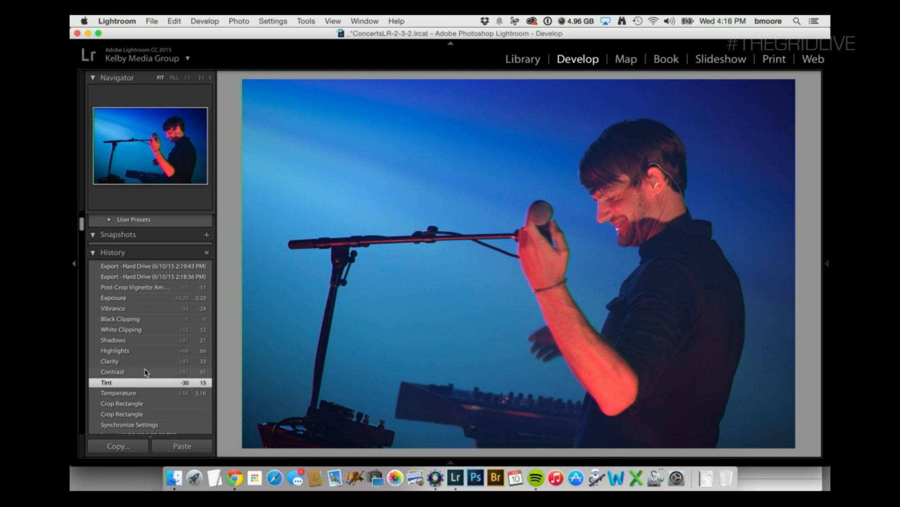
# Review the microphone photo's tonal edits in its history, from Contrast through Clarity, Highlights, Shadows and White Clipping up to Black Clipping.
pyautogui.click(145, 370)
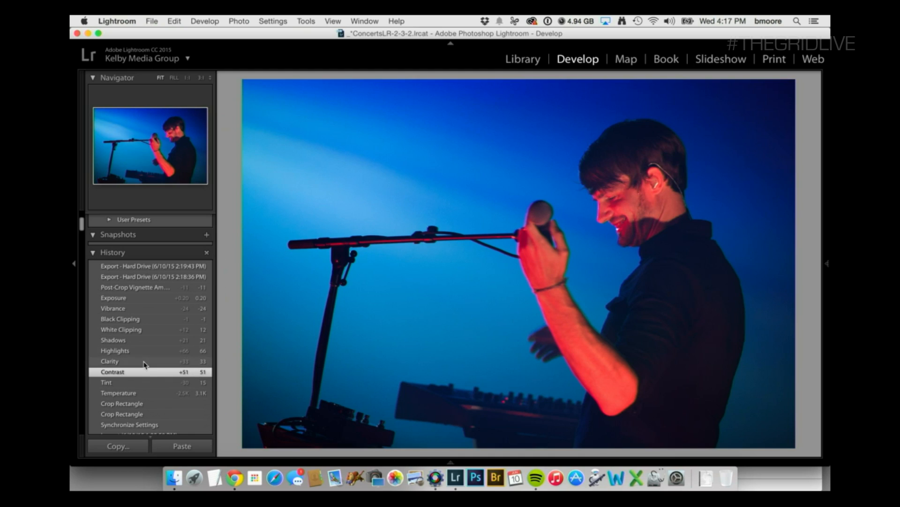
pyautogui.click(145, 360)
pyautogui.click(145, 352)
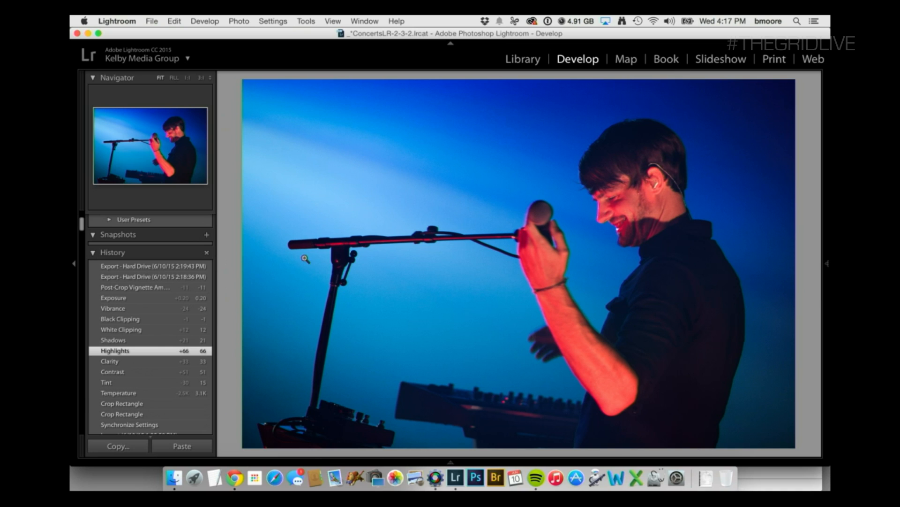
pyautogui.click(115, 338)
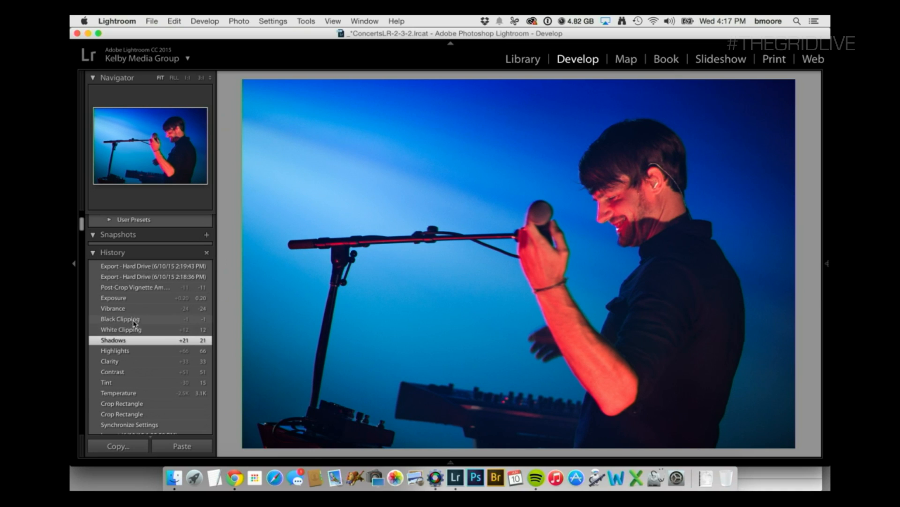
pyautogui.click(133, 329)
pyautogui.click(132, 317)
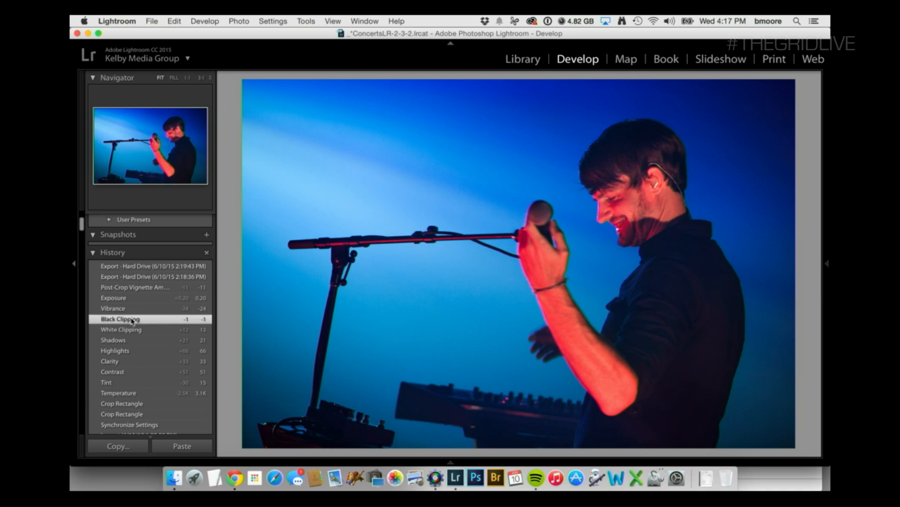
# Compare the microphone photo's Vibrance state with Black Clipping in its history, and review the Exposure and Post-Crop Vignette amount edits.
pyautogui.click(132, 309)
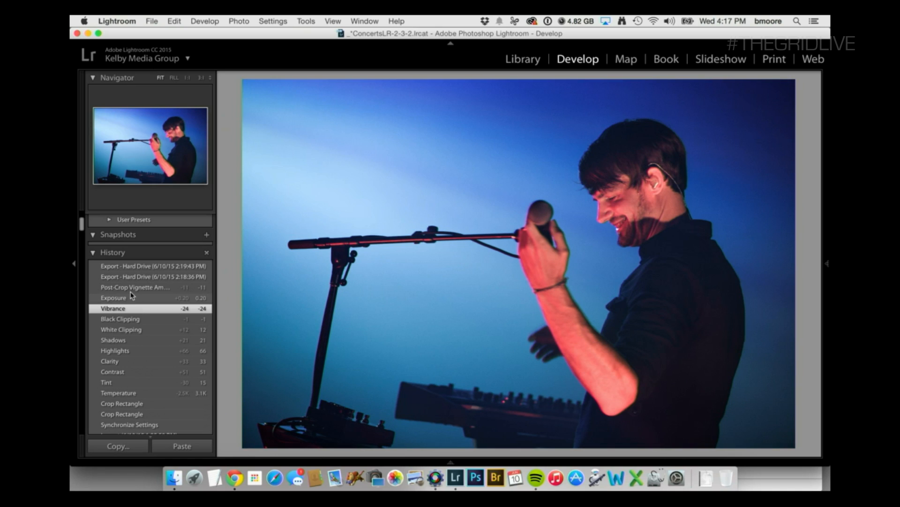
pyautogui.click(148, 319)
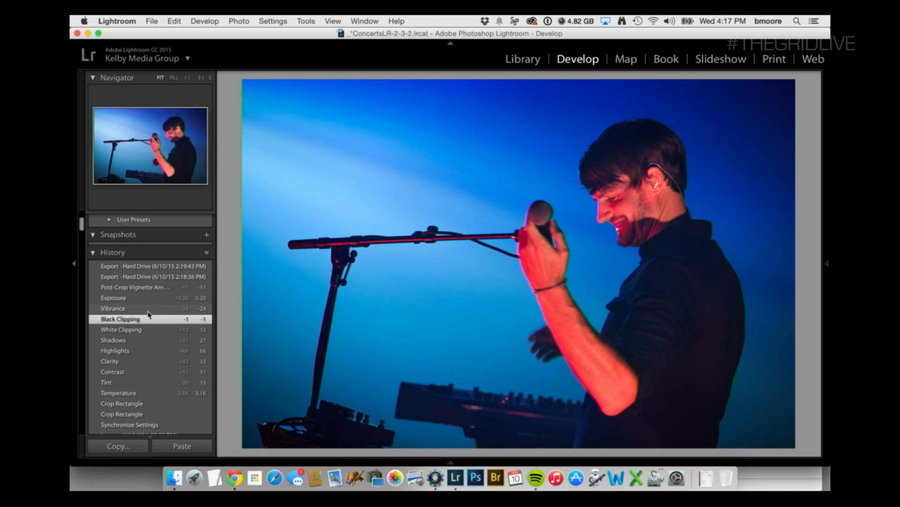
pyautogui.click(148, 310)
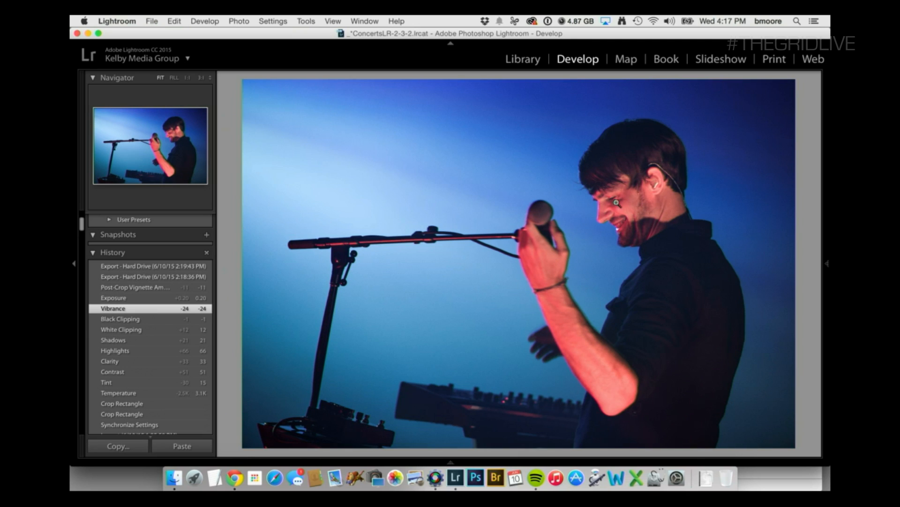
pyautogui.click(169, 299)
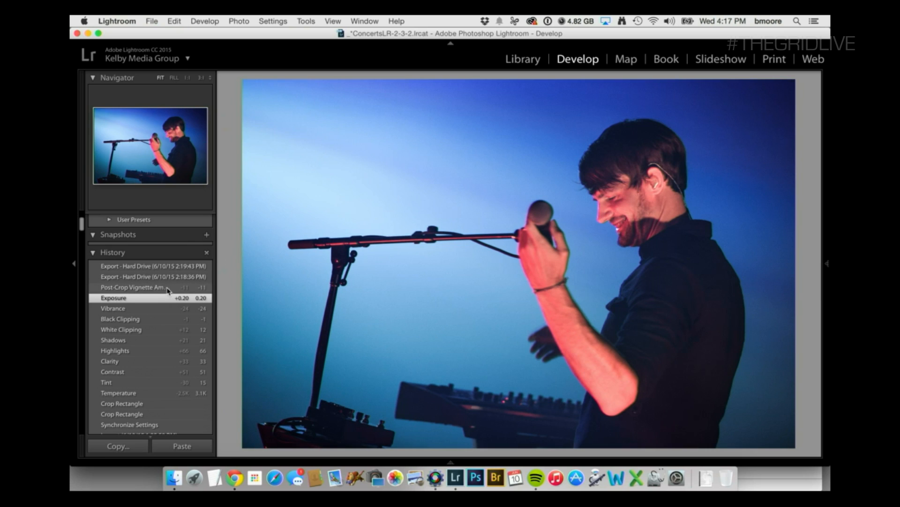
pyautogui.click(167, 288)
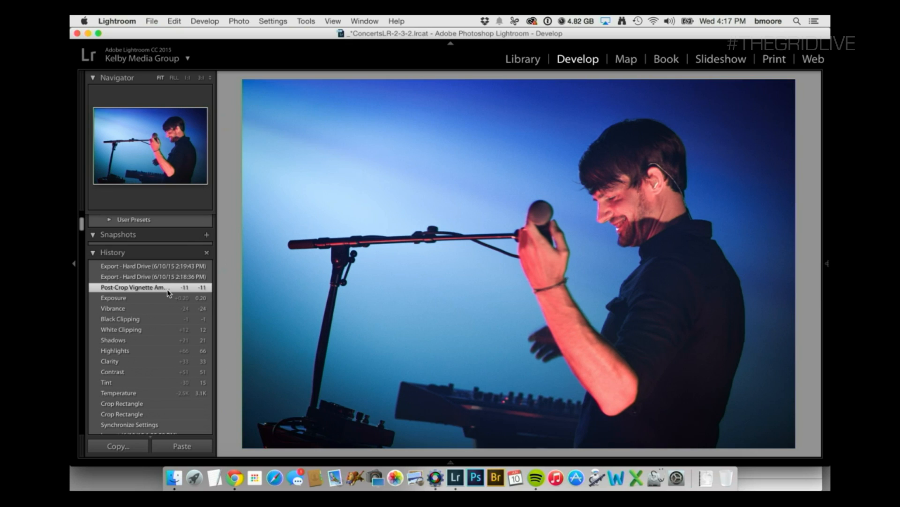
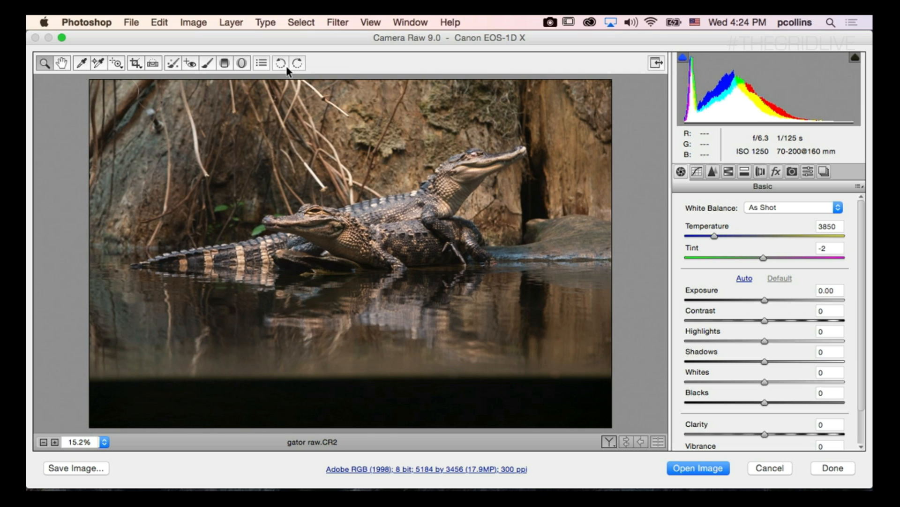
# Apply Auto tone to the alligator photo and set Exposure to +1.00, Contrast +27, Highlights -45, Shadows +36 and Blacks -41.
pyautogui.click(744, 279)
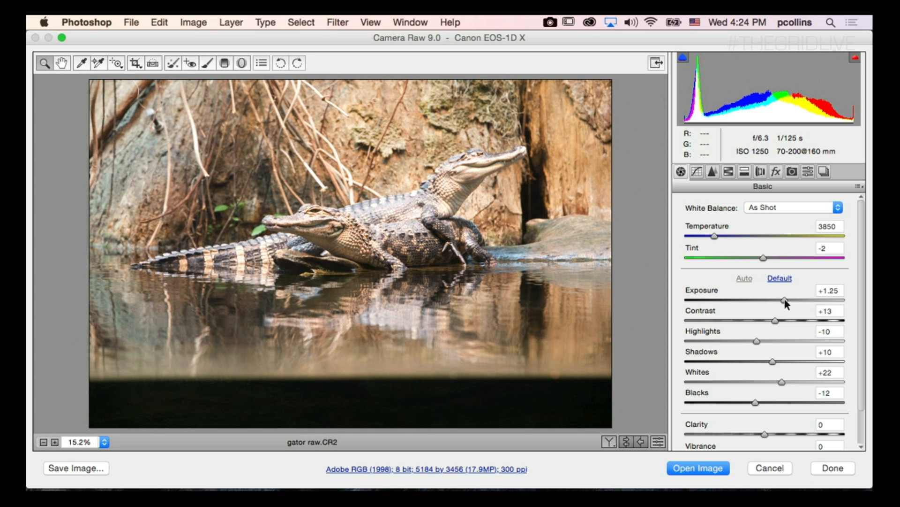
pyautogui.moveTo(783, 299); pyautogui.dragTo(775, 299)
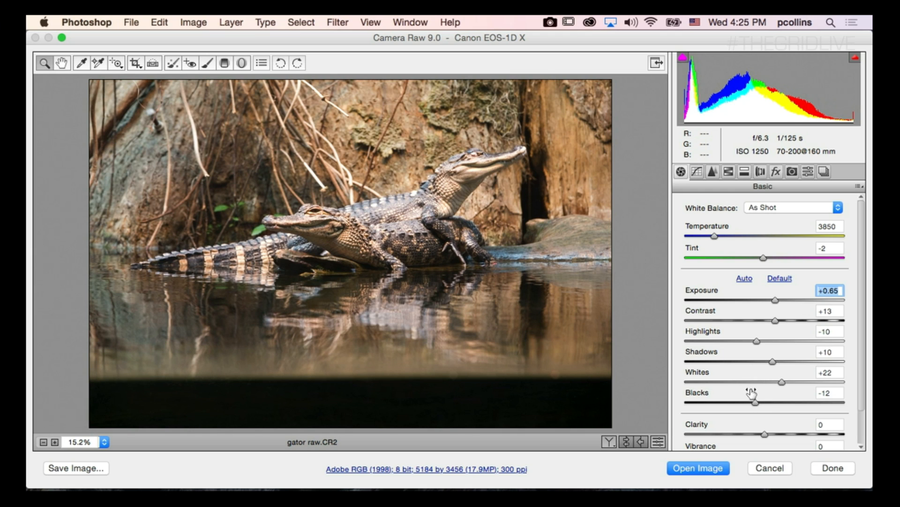
pyautogui.moveTo(755, 403); pyautogui.dragTo(734, 405)
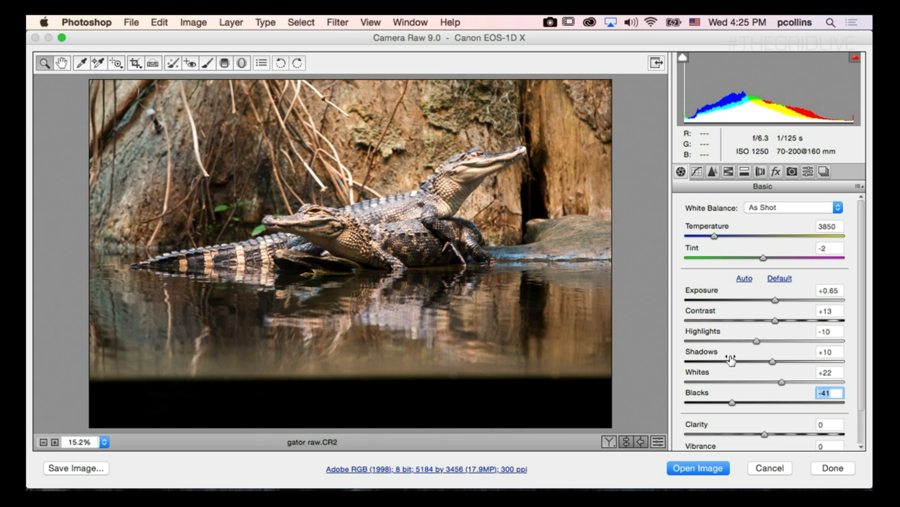
pyautogui.moveTo(772, 361); pyautogui.dragTo(730, 342)
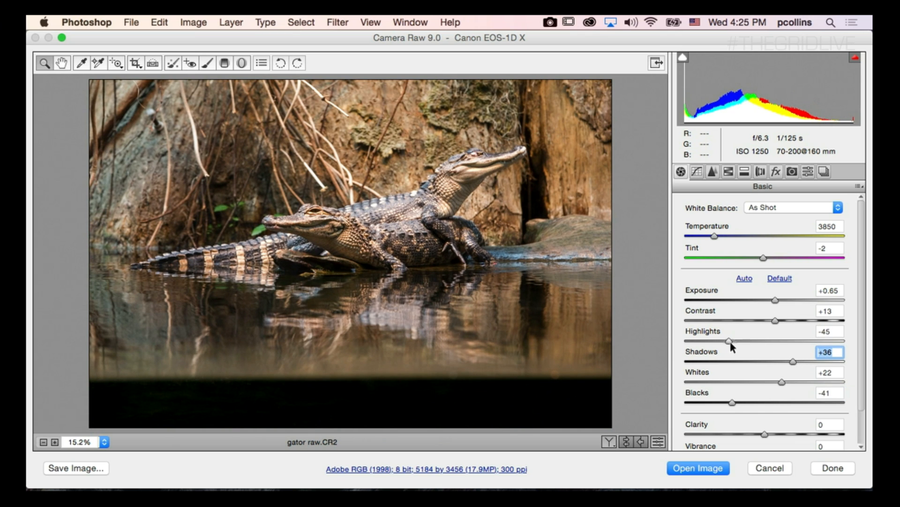
pyautogui.moveTo(775, 320); pyautogui.dragTo(781, 297)
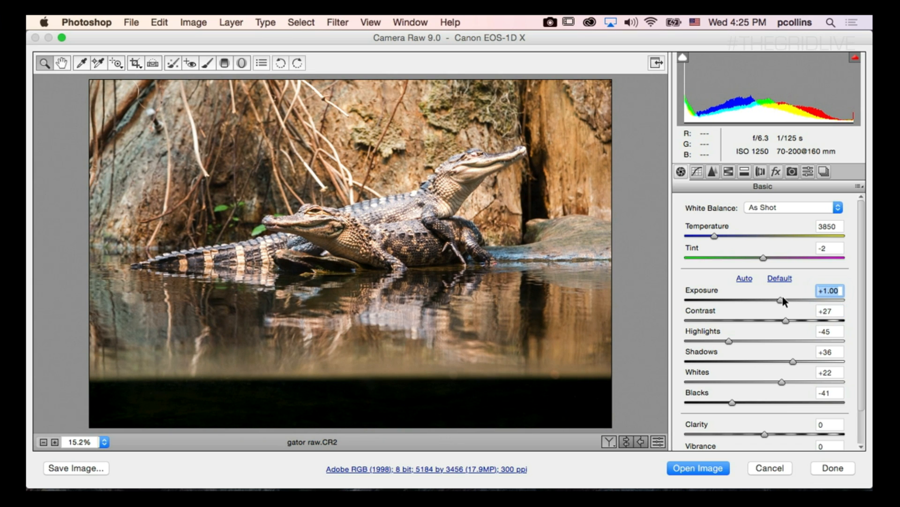
# Set the alligator photo's Clarity to +23, Vibrance to +12 and Saturation to +8.
pyautogui.scroll(-3, 863, 330)
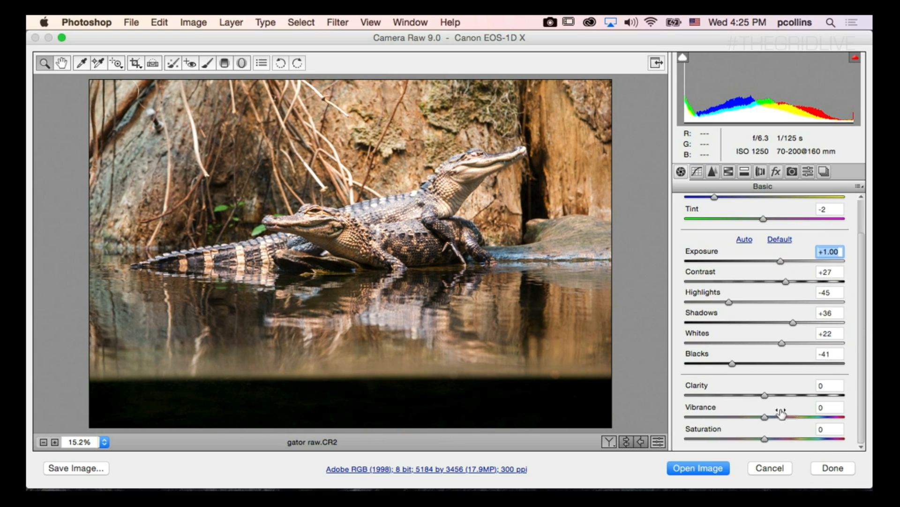
pyautogui.moveTo(765, 395); pyautogui.dragTo(783, 393)
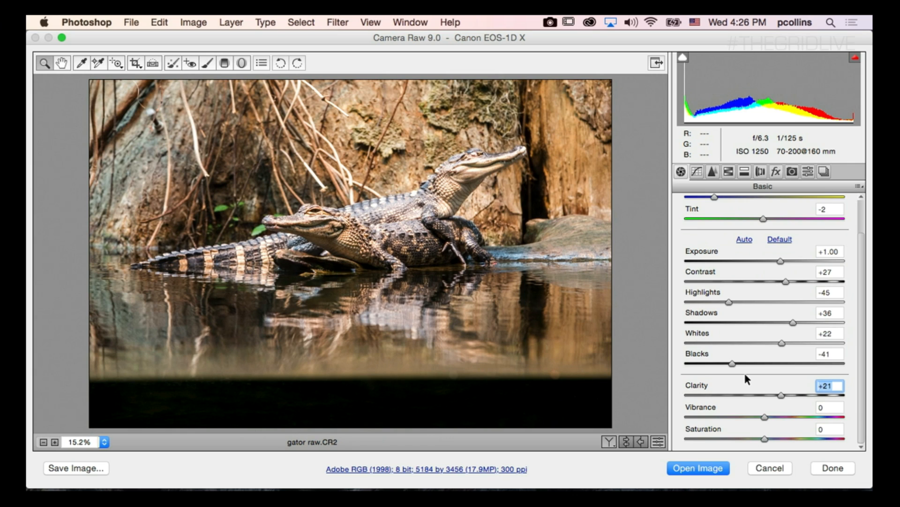
pyautogui.moveTo(764, 417); pyautogui.dragTo(770, 417)
pyautogui.click(771, 417)
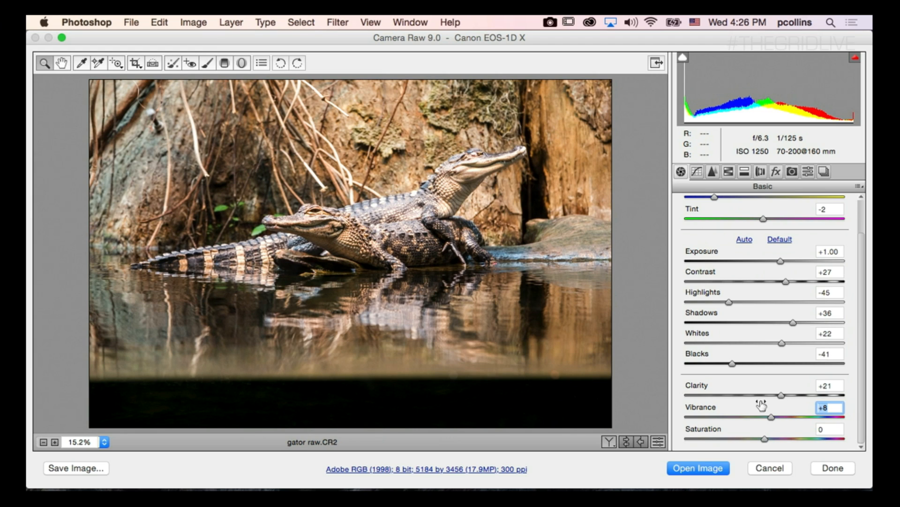
pyautogui.moveTo(779, 394); pyautogui.dragTo(775, 417)
pyautogui.click(776, 417)
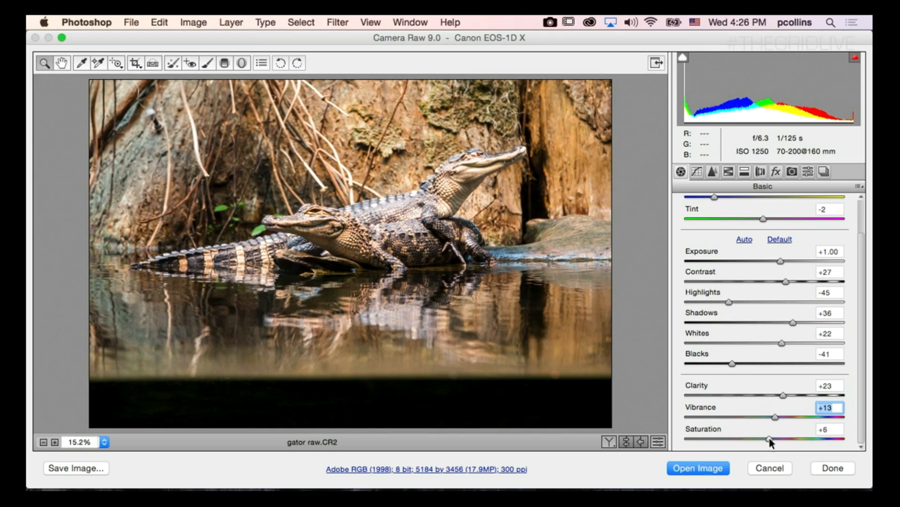
pyautogui.moveTo(770, 440); pyautogui.dragTo(774, 417)
pyautogui.moveTo(769, 440); pyautogui.dragTo(772, 440)
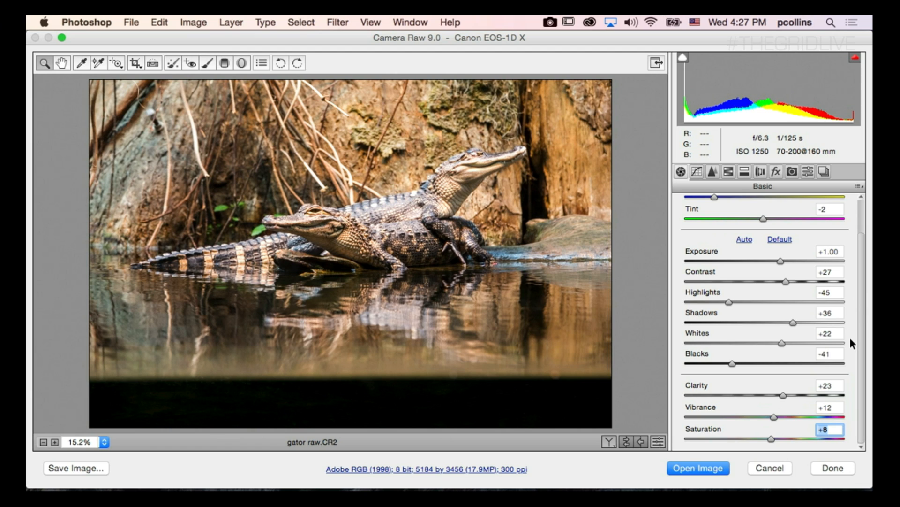
# Sharpen the photo with Amount 66 and set Masking to 84 while previewing the edge mask.
pyautogui.click(712, 171)
pyautogui.moveTo(712, 226); pyautogui.dragTo(755, 226)
pyautogui.press('alt')
pyautogui.press('alt')
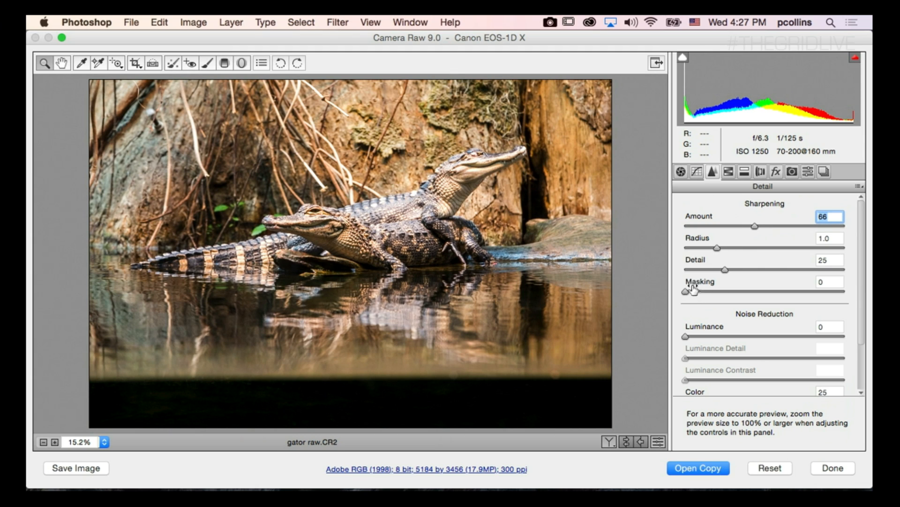
pyautogui.moveTo(689, 292); pyautogui.dragTo(822, 290)
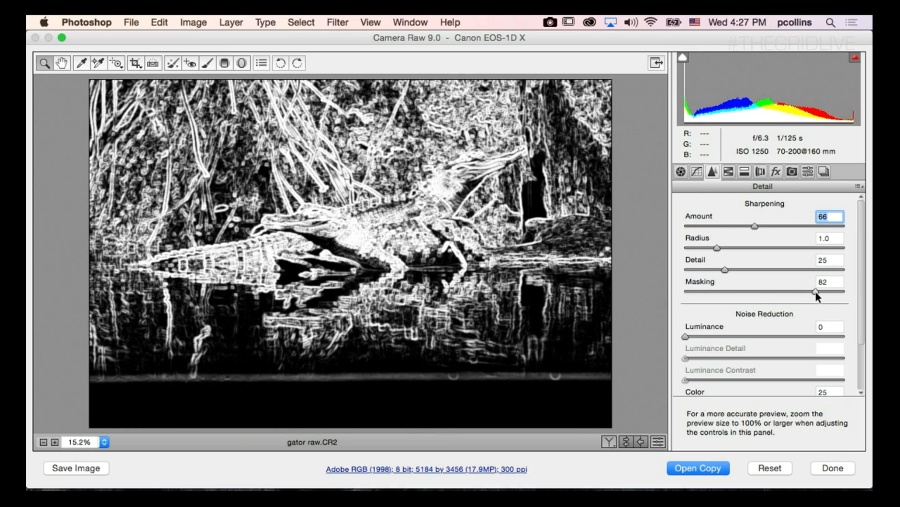
pyautogui.moveTo(819, 291); pyautogui.dragTo(819, 291)
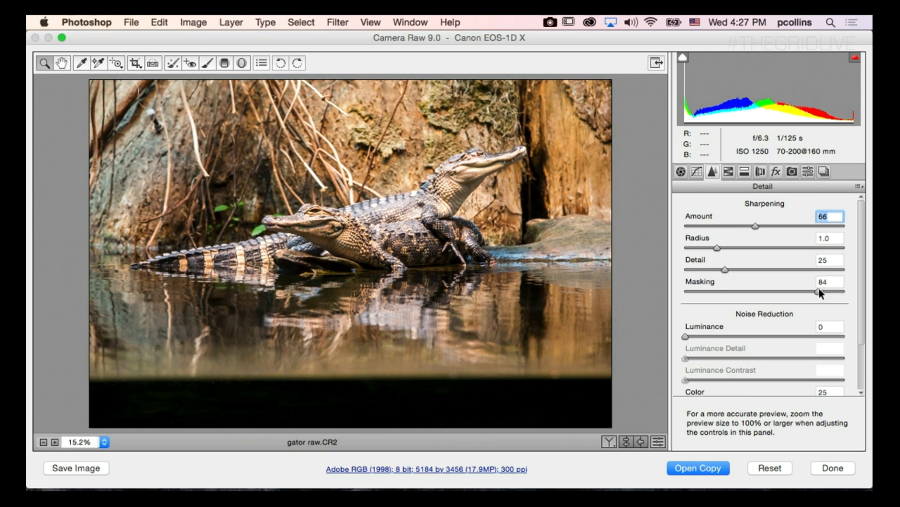
# Refine the photo's sharpening to Detail 38, Radius 1.3 and Amount 81.
pyautogui.moveTo(726, 270); pyautogui.dragTo(739, 247)
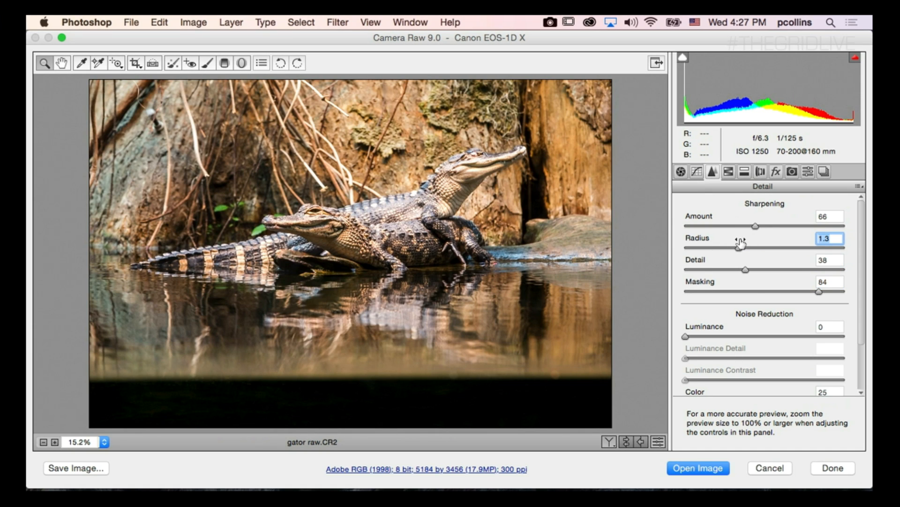
pyautogui.moveTo(758, 225); pyautogui.dragTo(771, 227)
pyautogui.click(769, 225)
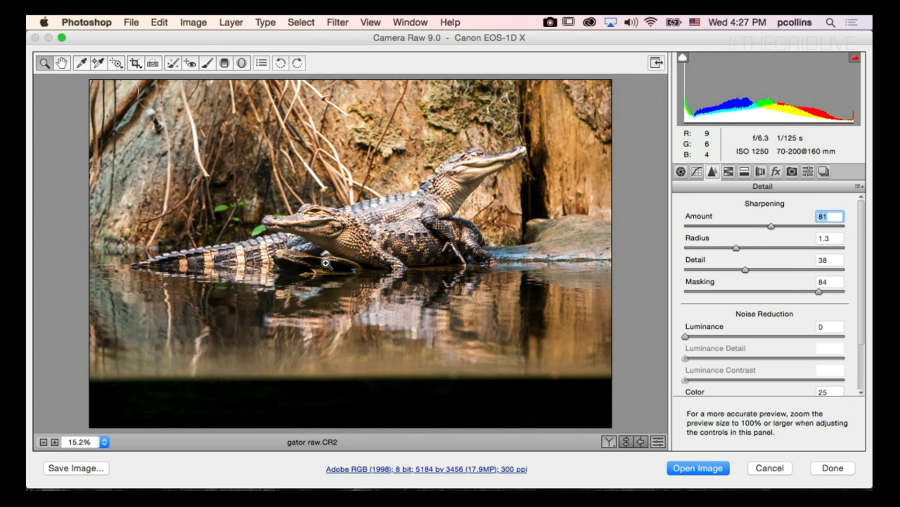
# Draw a crop frame of about 4635 by 2641 pixels around the alligators, excluding the dark strip below the water.
pyautogui.click(680, 172)
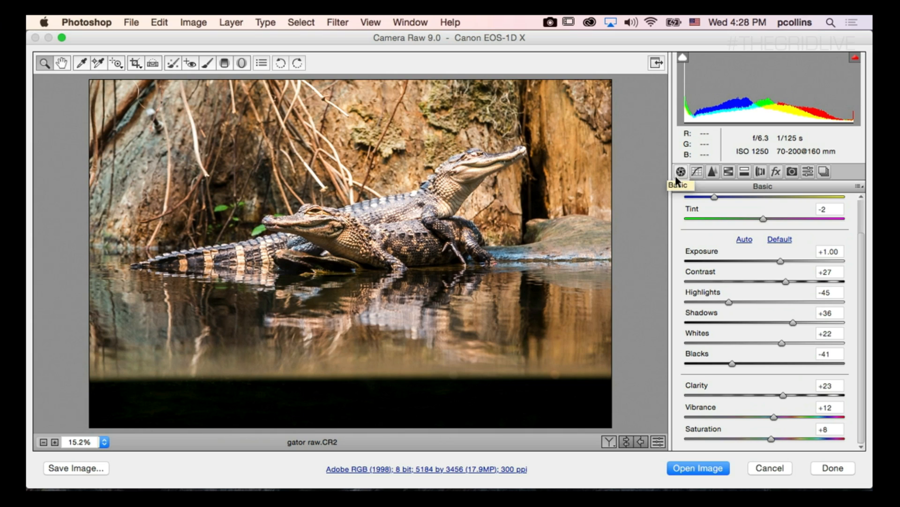
pyautogui.click(135, 63)
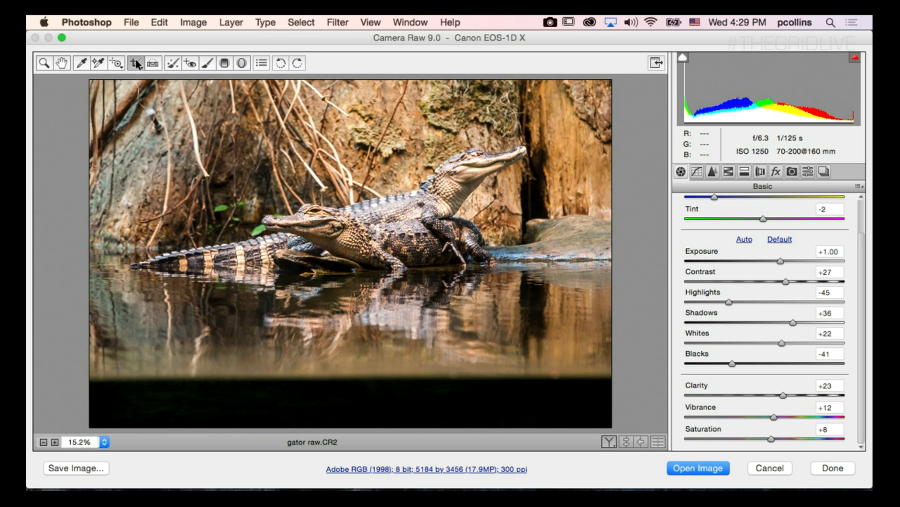
pyautogui.moveTo(115, 86); pyautogui.dragTo(590, 365)
pyautogui.moveTo(589, 225); pyautogui.dragTo(583, 225)
pyautogui.moveTo(348, 86); pyautogui.dragTo(348, 90)
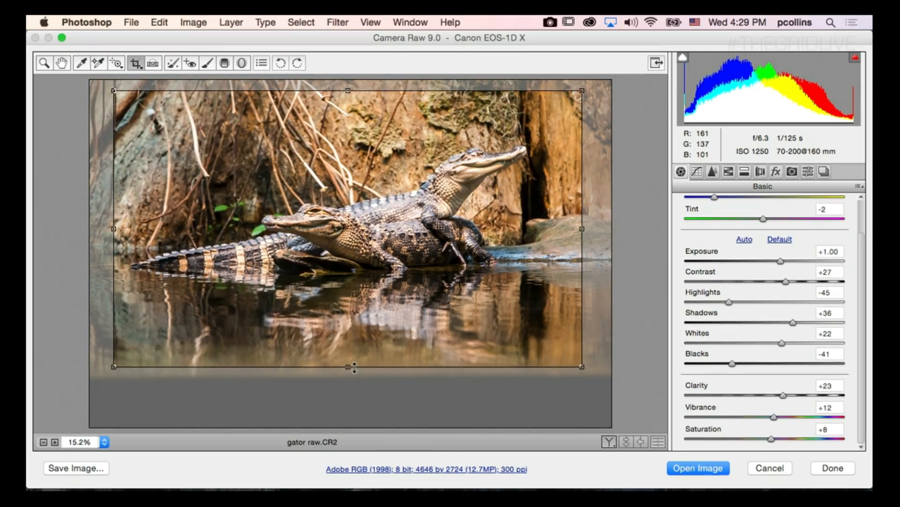
pyautogui.moveTo(353, 371); pyautogui.dragTo(353, 359)
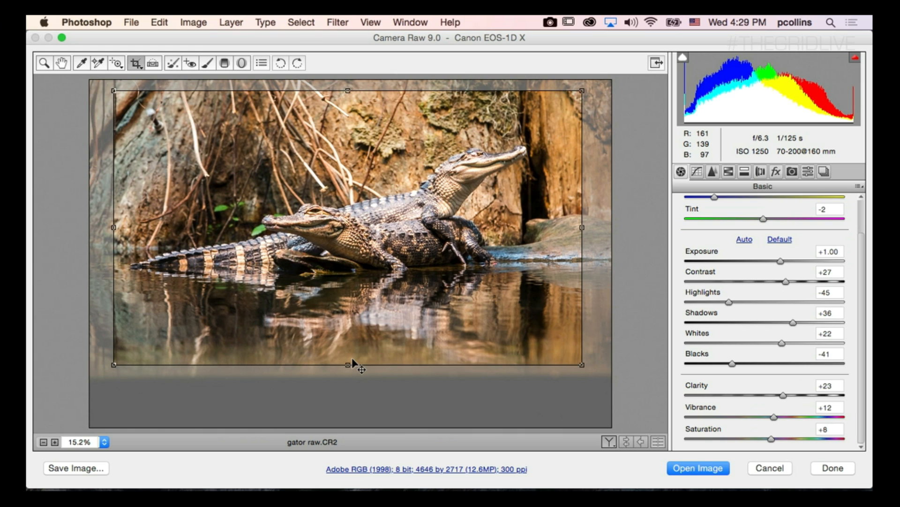
pyautogui.moveTo(348, 364); pyautogui.dragTo(348, 360)
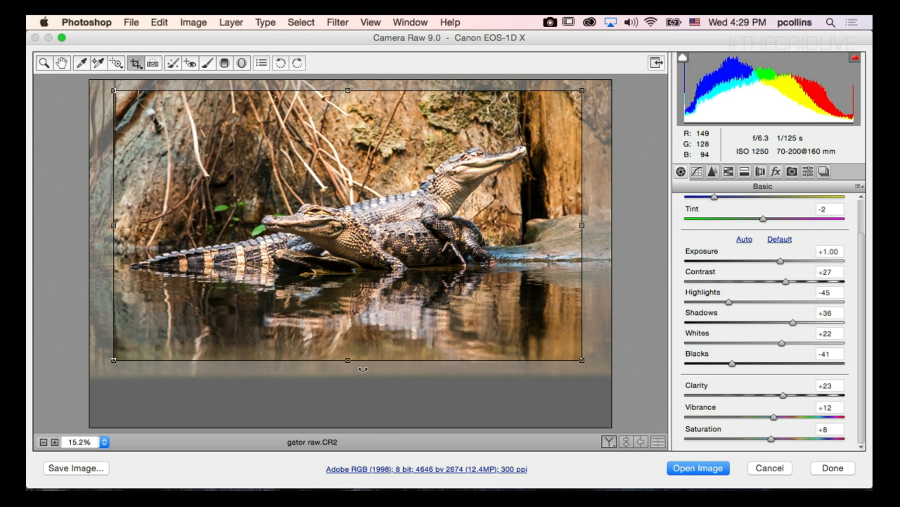
pyautogui.moveTo(114, 226); pyautogui.dragTo(111, 226)
pyautogui.moveTo(583, 91); pyautogui.dragTo(579, 94)
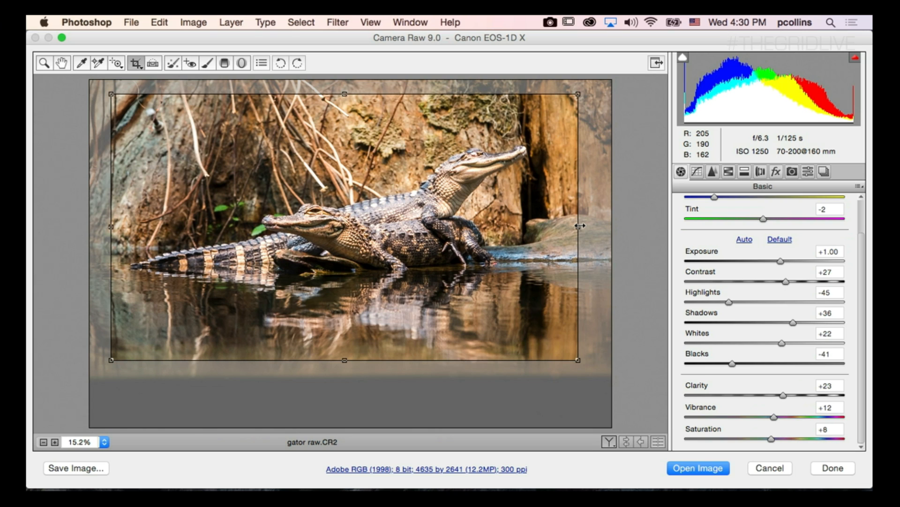
# Tighten the crop frame's sides and upper edge to about 4409 by 2550 pixels and apply the crop.
pyautogui.moveTo(112, 226); pyautogui.dragTo(143, 215)
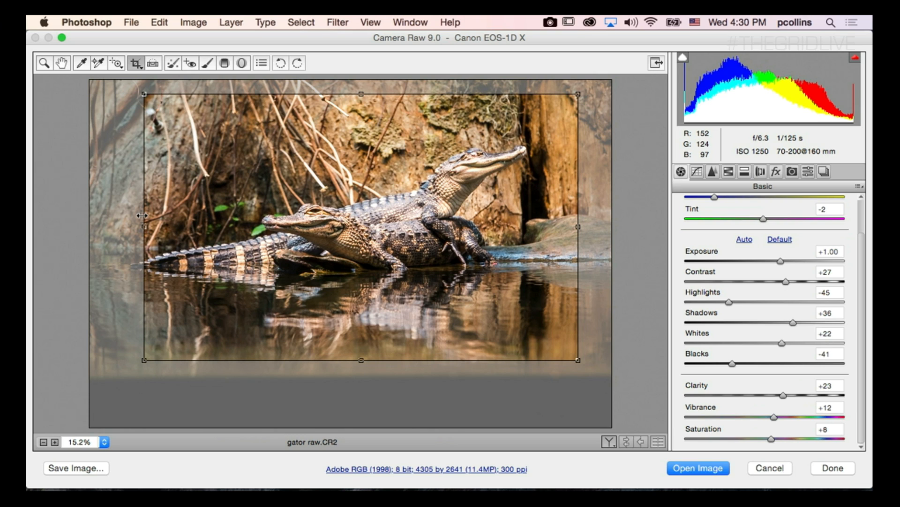
pyautogui.moveTo(142, 215); pyautogui.dragTo(117, 217)
pyautogui.moveTo(580, 221); pyautogui.dragTo(530, 226)
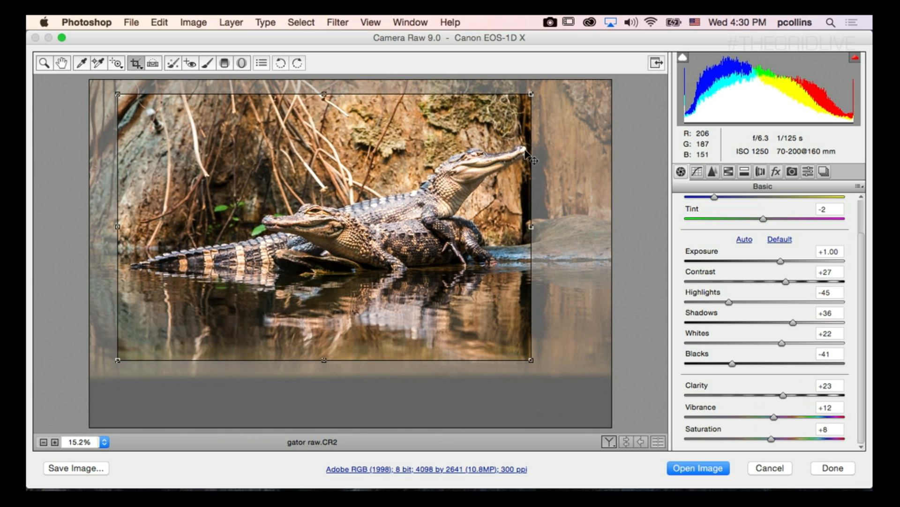
pyautogui.moveTo(529, 227); pyautogui.dragTo(562, 225)
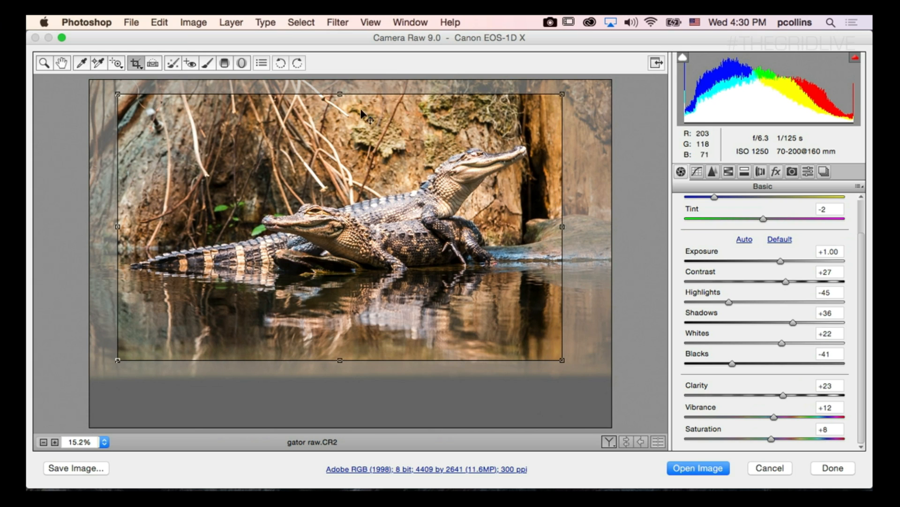
pyautogui.moveTo(346, 94); pyautogui.dragTo(348, 102)
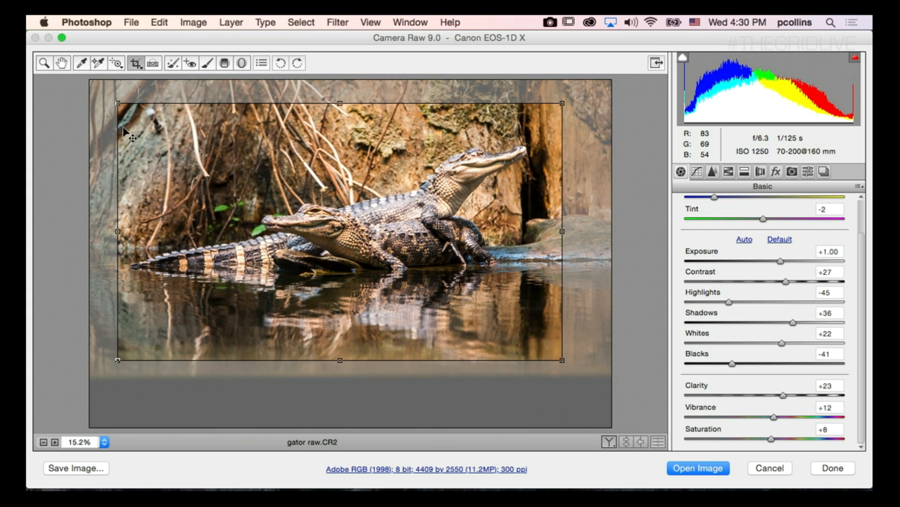
pyautogui.press('z')
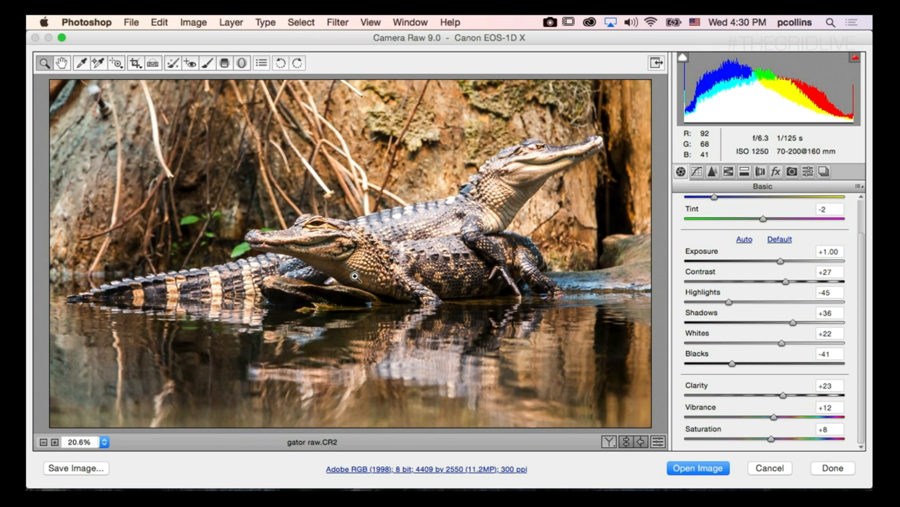
# Compare the edited photo with its original in the split and stacked Before/After views and return to the single view.
pyautogui.click(609, 441)
pyautogui.click(610, 441)
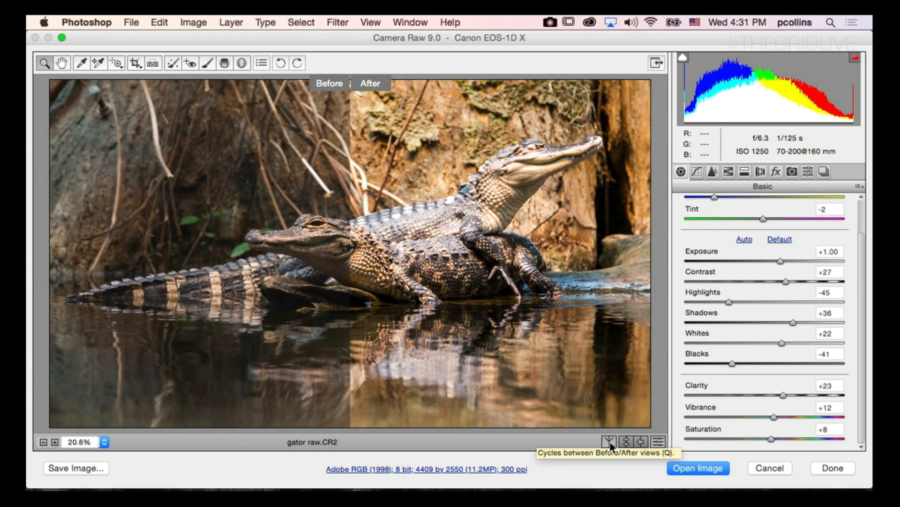
pyautogui.click(609, 441)
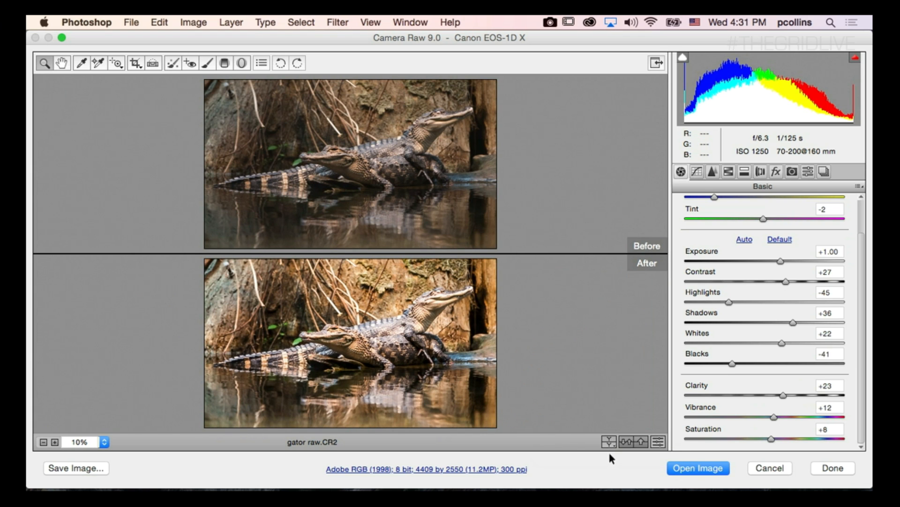
pyautogui.click(608, 442)
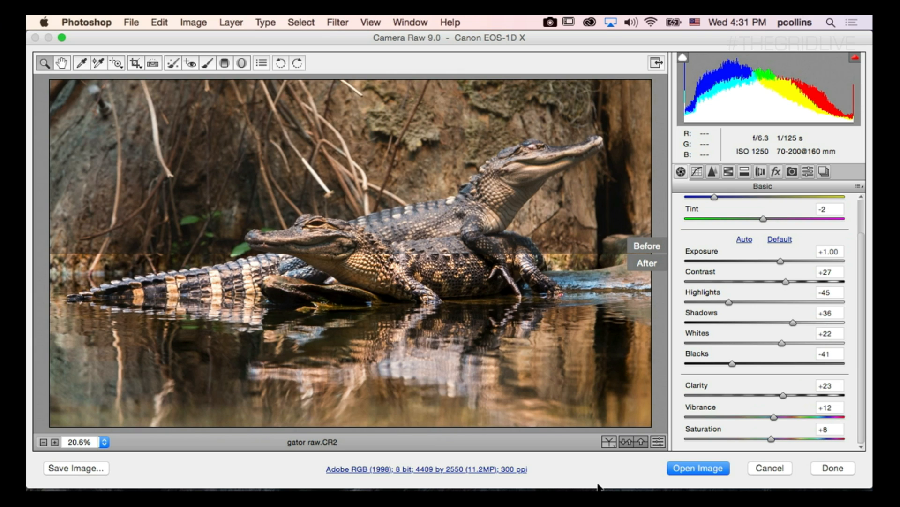
pyautogui.click(614, 443)
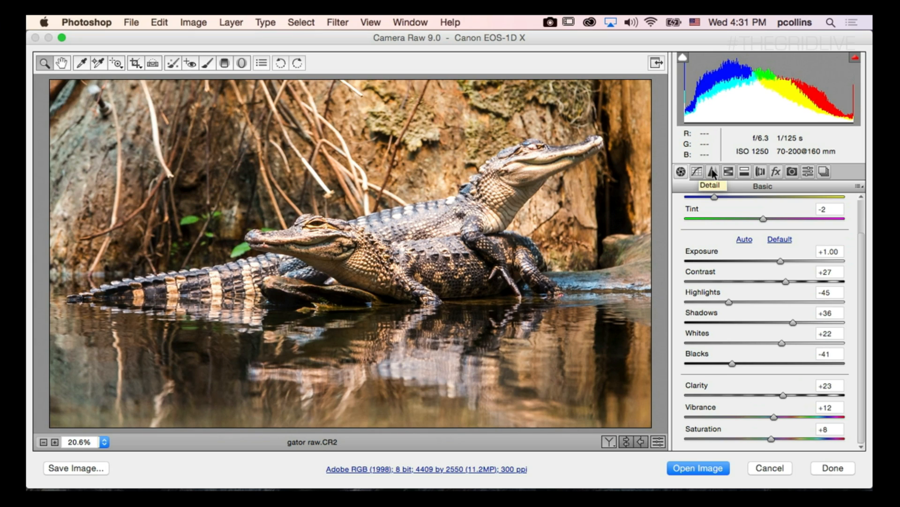
# Add a Highlight Priority post-crop vignette to the alligator photo with an Amount of -11.
pyautogui.click(772, 173)
pyautogui.moveTo(768, 348); pyautogui.dragTo(752, 345)
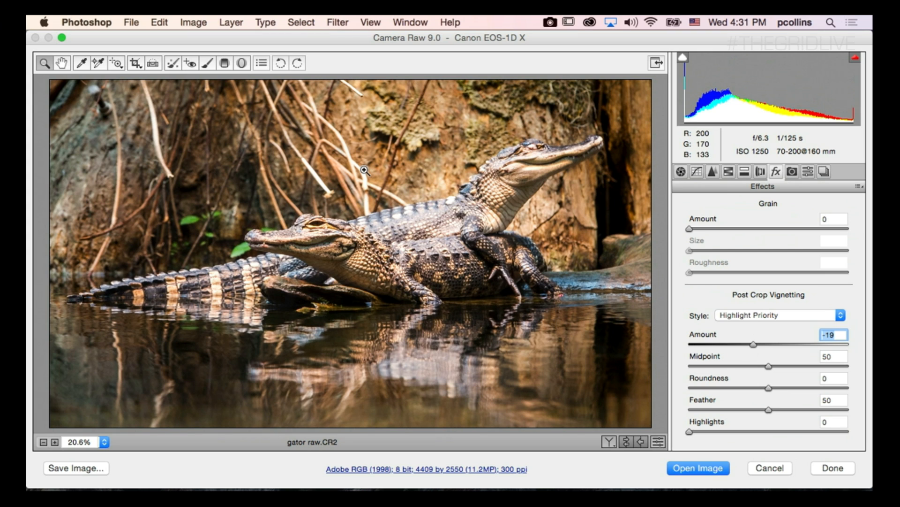
pyautogui.moveTo(753, 344); pyautogui.dragTo(759, 344)
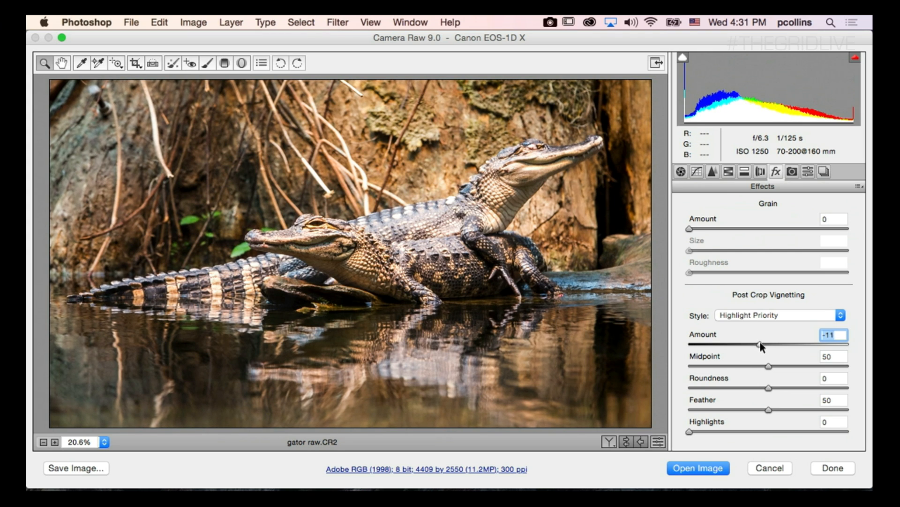
# Open the edited raw photo as a Photoshop document and add a Black & White adjustment layer above the background.
pyautogui.click(709, 467)
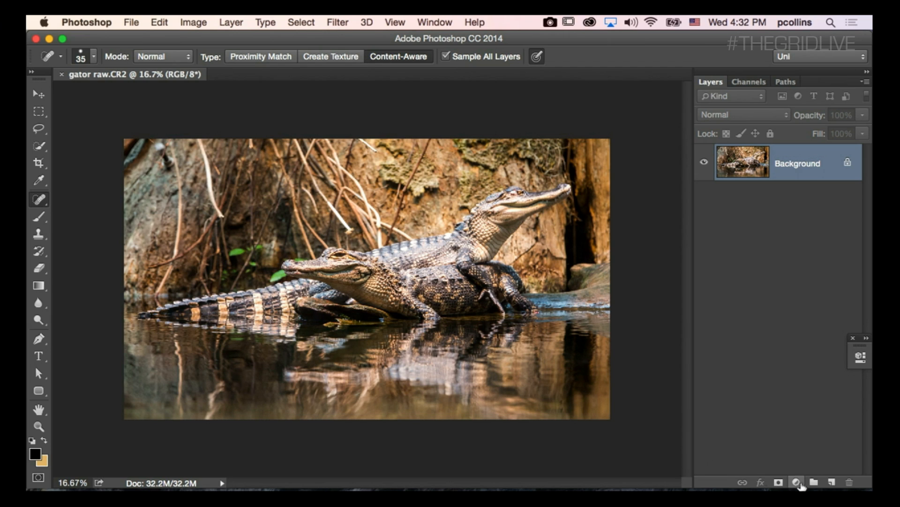
pyautogui.click(796, 482)
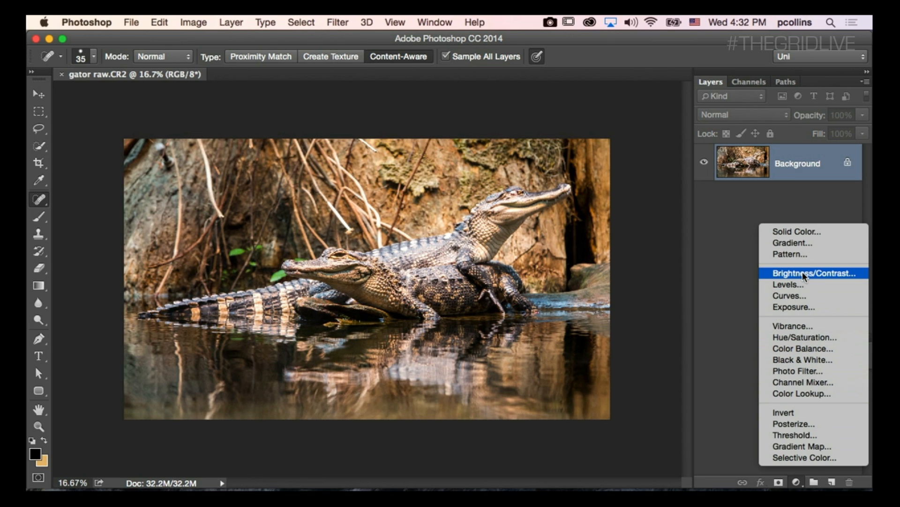
pyautogui.click(808, 364)
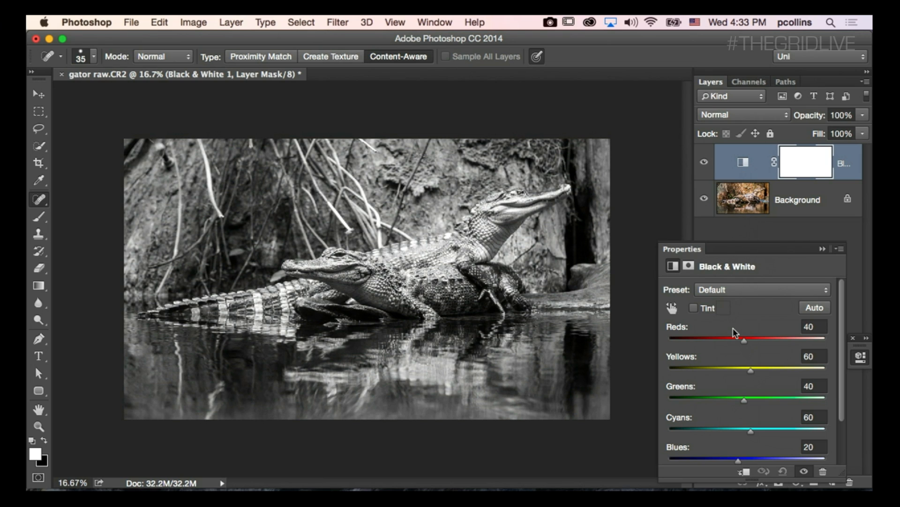
# Collapse the Black & White adjustment settings, switch to Adobe Bridge and open gators copy.psd in Photoshop.
pyautogui.moveTo(746, 340); pyautogui.dragTo(756, 421)
pyautogui.click(823, 249)
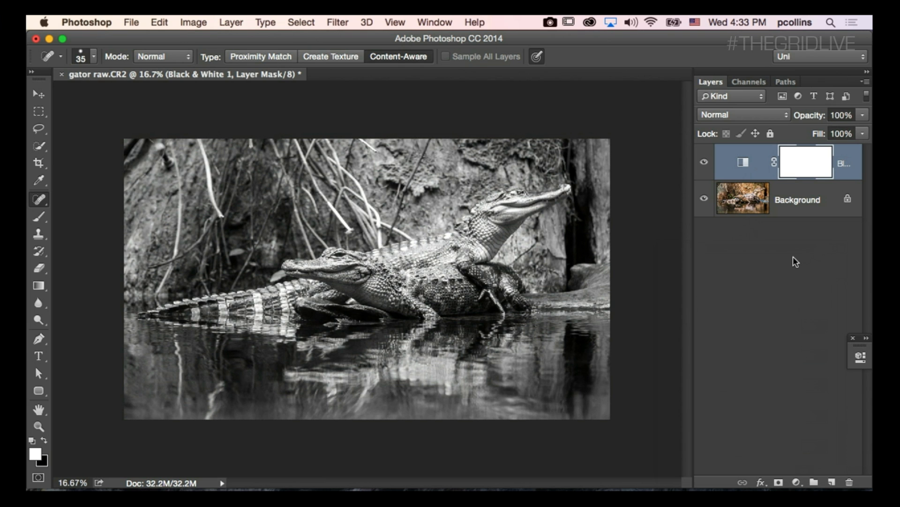
pyautogui.moveTo(319, 488)
pyautogui.click(291, 466)
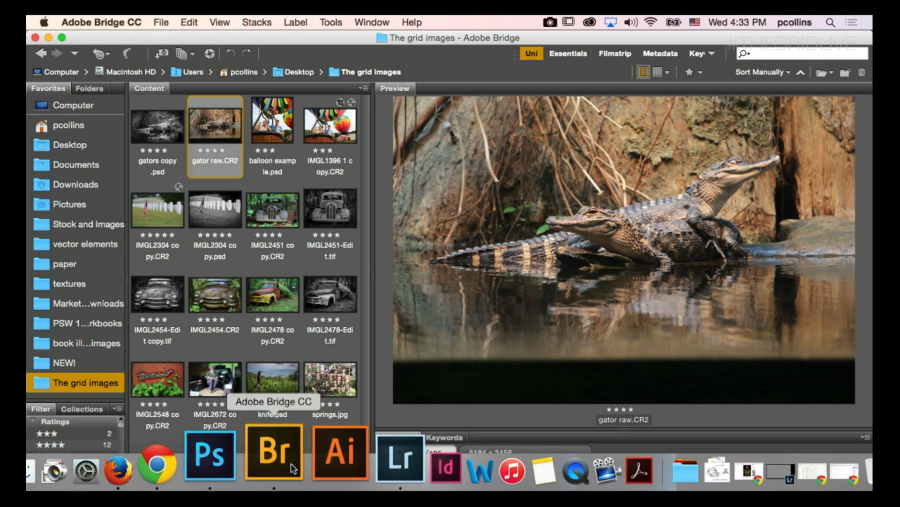
pyautogui.doubleClick(171, 134)
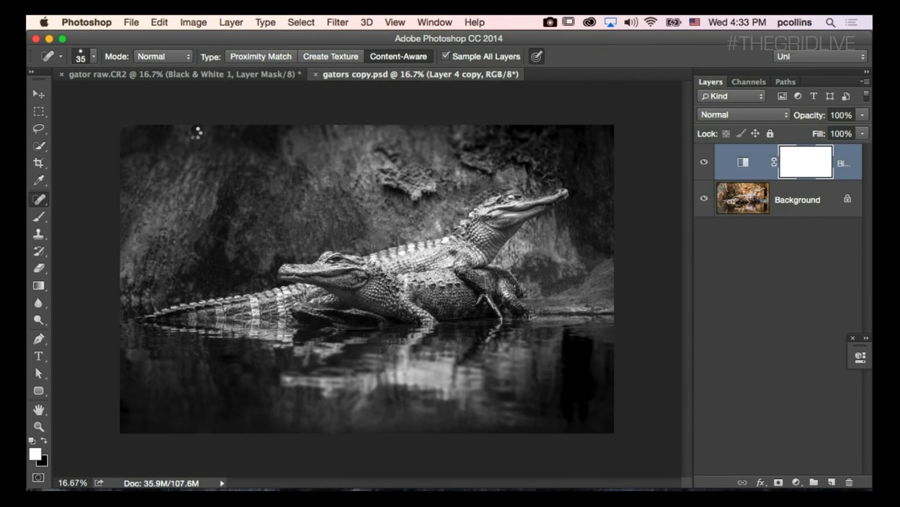
# Hide Layer 4 copy 3 and Layer 4 copy so that only Layer 0 shows, and activate the Move tool.
pyautogui.click(704, 161)
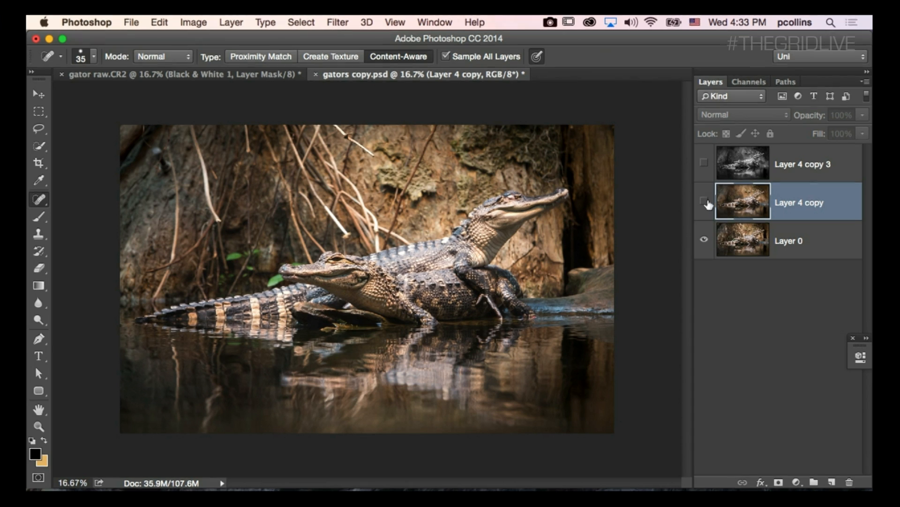
pyautogui.click(704, 201)
pyautogui.click(40, 94)
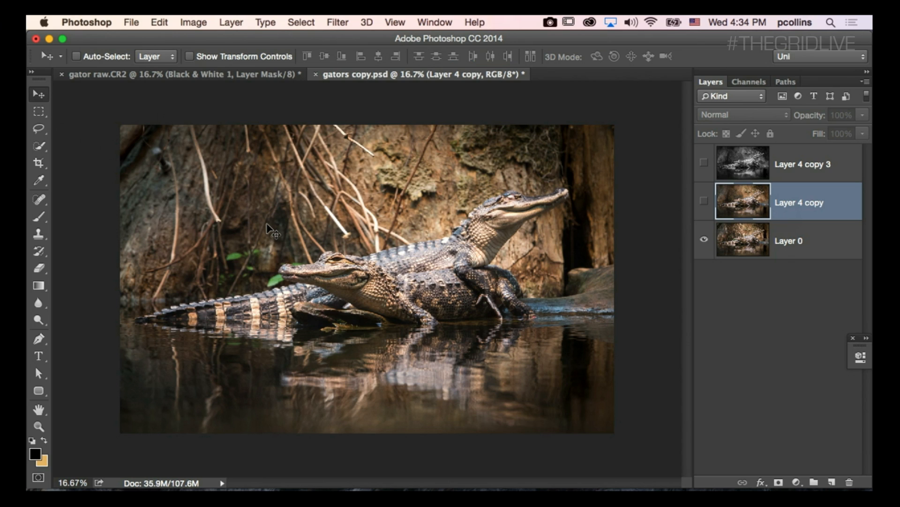
# Show and hide Layer 4 copy repeatedly to compare the cleaned-up color version with Layer 0, leaving it hidden.
pyautogui.click(704, 202)
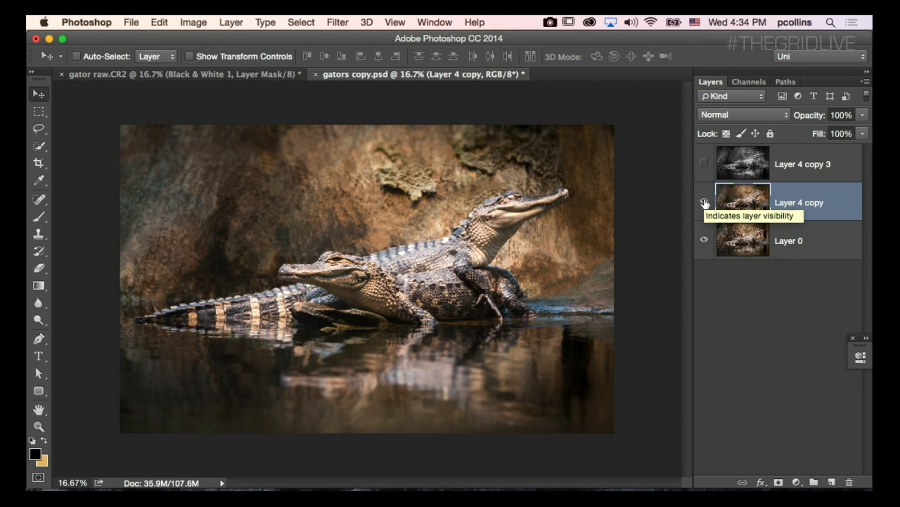
pyautogui.click(704, 202)
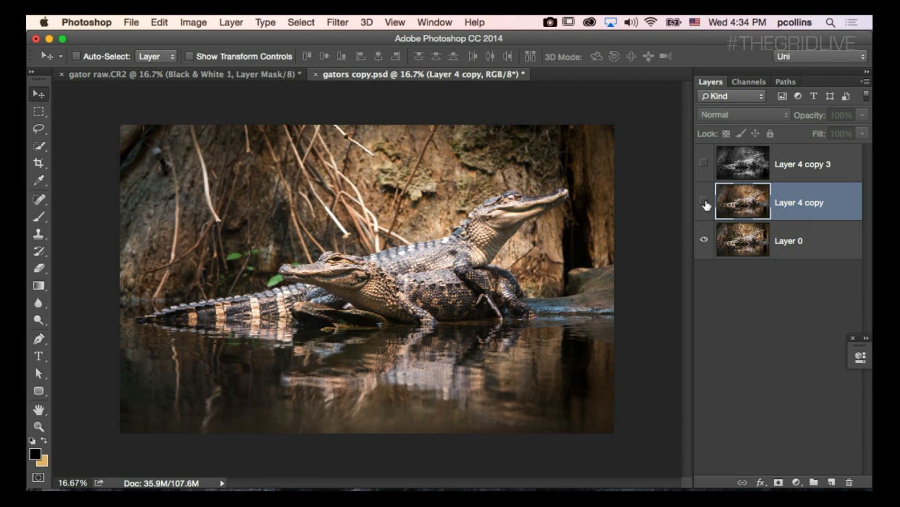
pyautogui.click(704, 203)
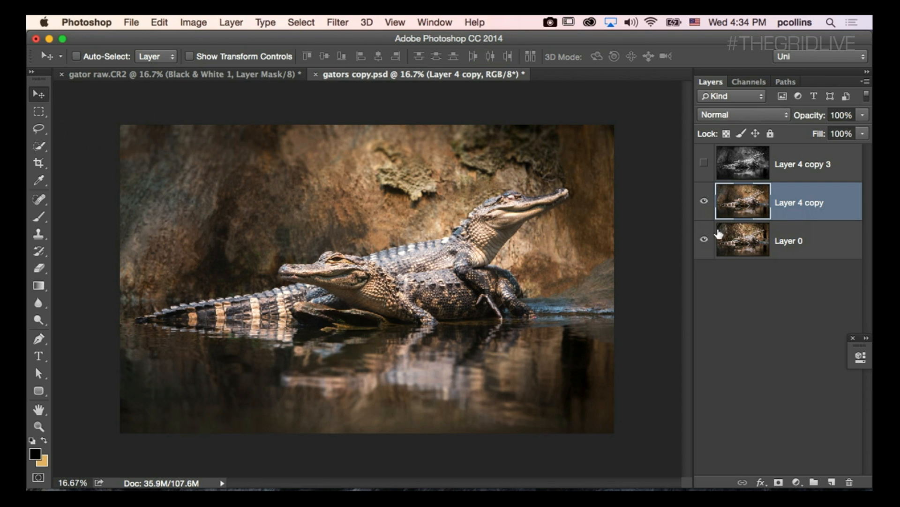
pyautogui.click(705, 203)
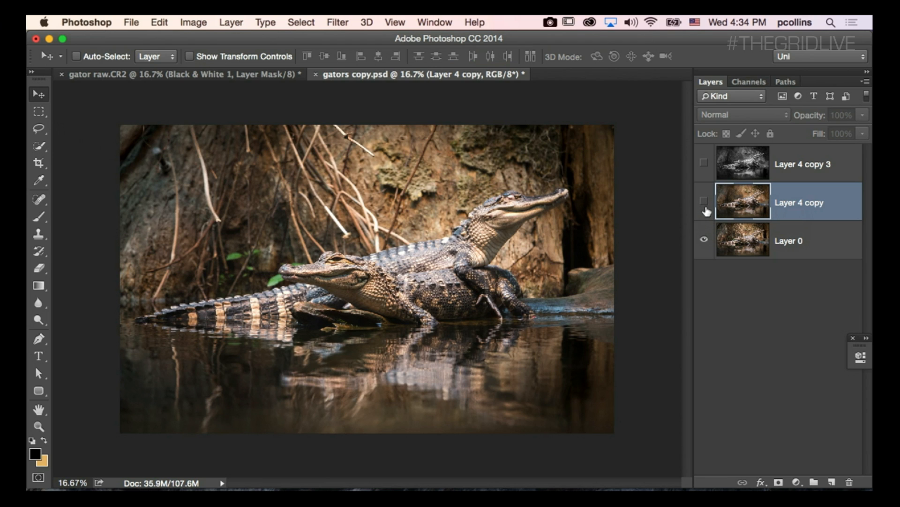
# Duplicate Layer 0 and paint out the roots near the photo's upper-left area on the copy with a size 70 Spot Healing Brush.
pyautogui.click(800, 243)
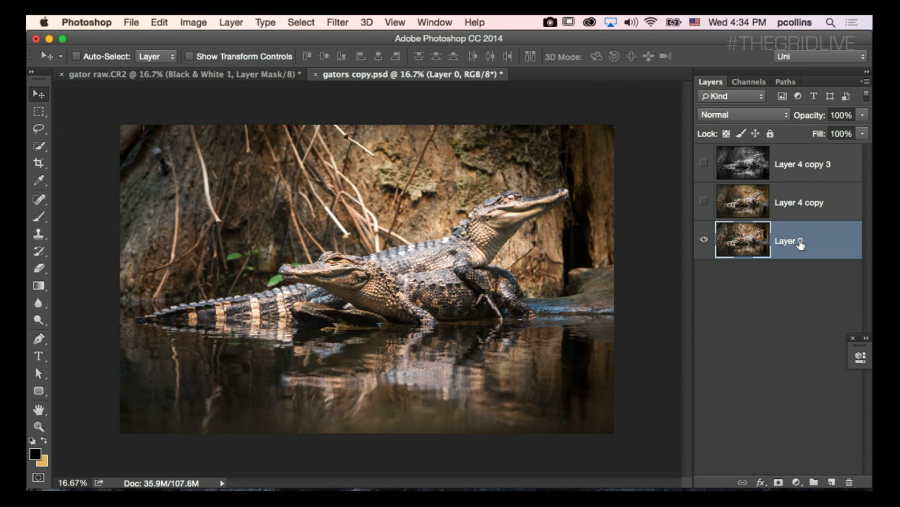
pyautogui.press('super+j')
pyautogui.click(39, 202)
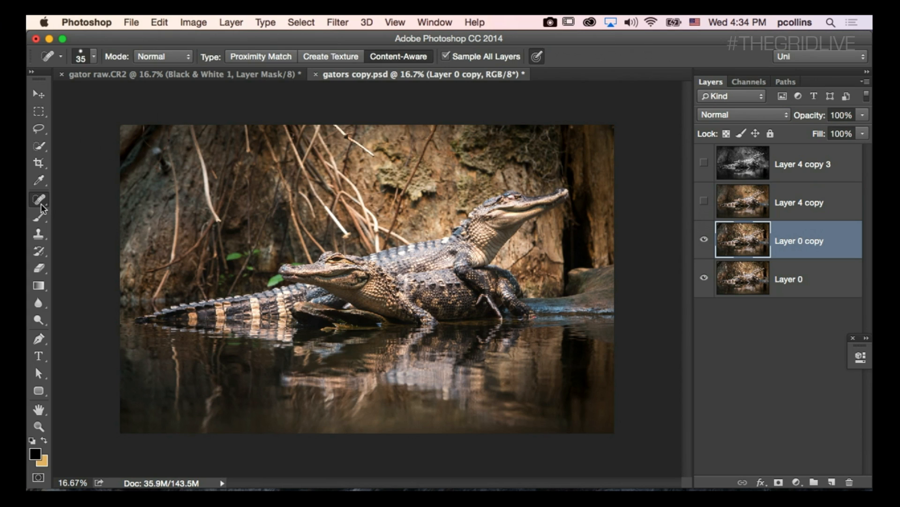
pyautogui.press(']')
pyautogui.press(']')
pyautogui.press(']')
pyautogui.press(']')
pyautogui.moveTo(192, 127); pyautogui.dragTo(220, 224)
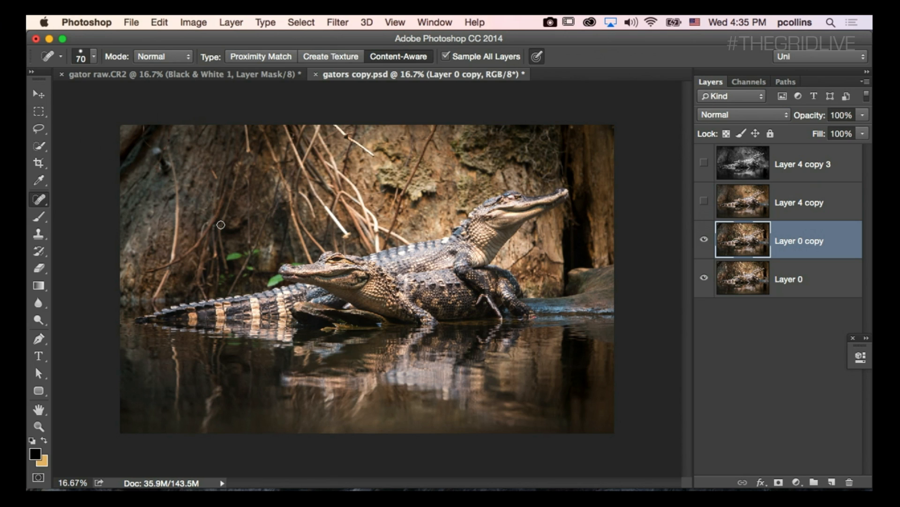
pyautogui.moveTo(166, 143)
pyautogui.mouseDown()
pyautogui.moveTo(176, 224)
pyautogui.moveTo(155, 297)
pyautogui.mouseUp()
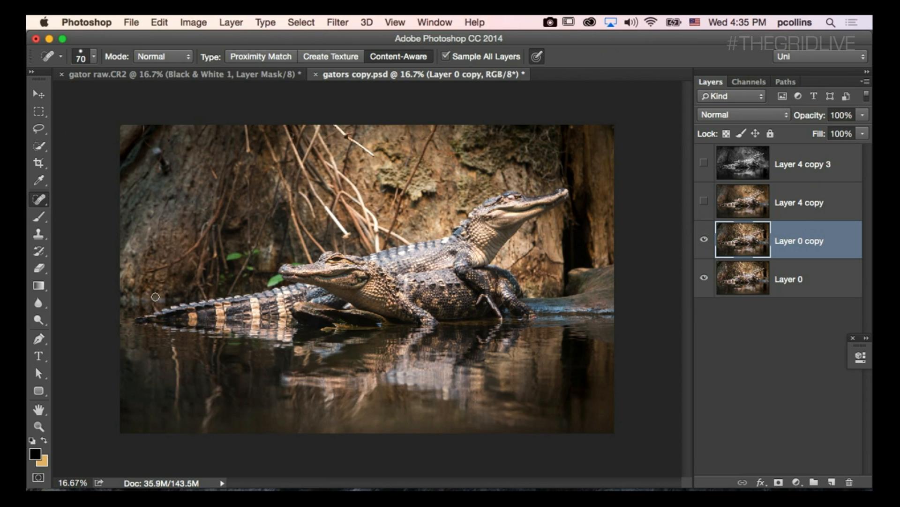
pyautogui.moveTo(154, 163)
pyautogui.mouseDown()
pyautogui.moveTo(159, 151)
pyautogui.moveTo(179, 165)
pyautogui.mouseUp()
# Heal away several hanging roots above the alligators and the blemish along the photo's upper-left edge with the Spot Healing Brush.
pyautogui.moveTo(329, 127); pyautogui.dragTo(376, 161)
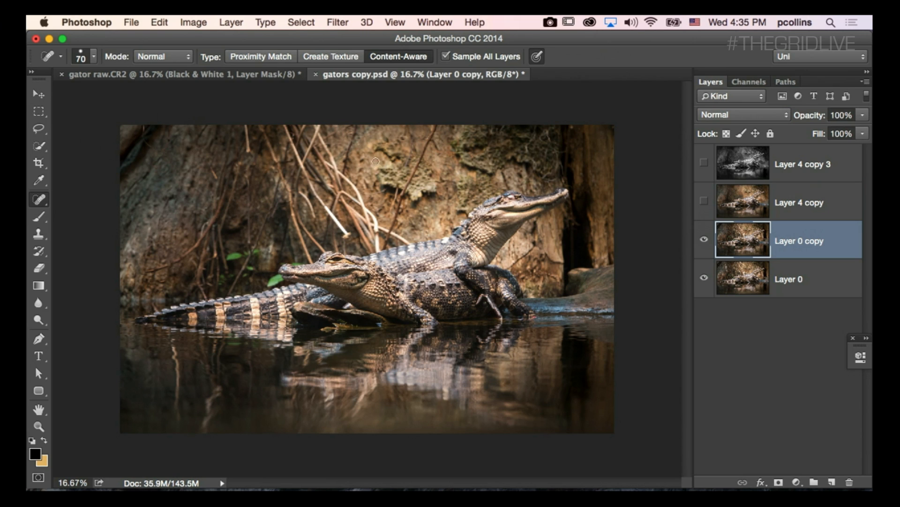
pyautogui.moveTo(319, 125); pyautogui.dragTo(305, 162)
pyautogui.moveTo(287, 128)
pyautogui.mouseDown()
pyautogui.moveTo(324, 210)
pyautogui.moveTo(350, 236)
pyautogui.mouseUp()
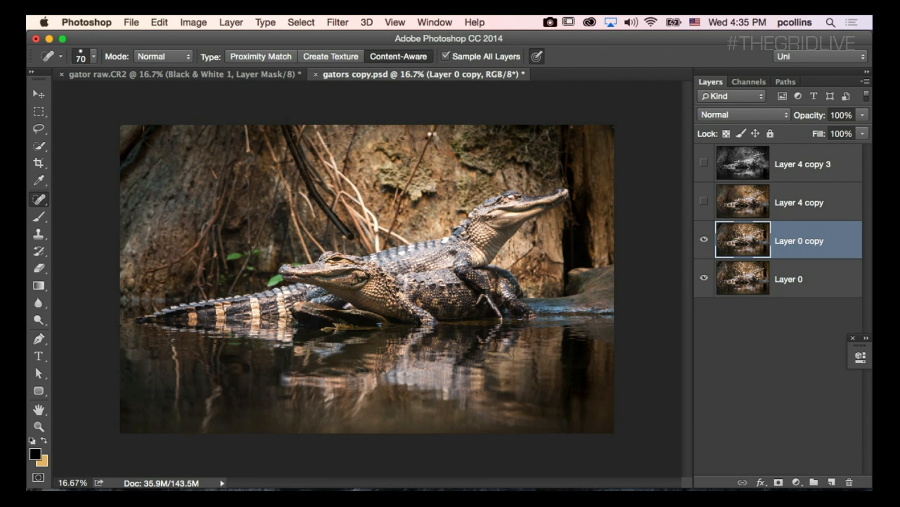
pyautogui.moveTo(436, 125); pyautogui.dragTo(383, 240)
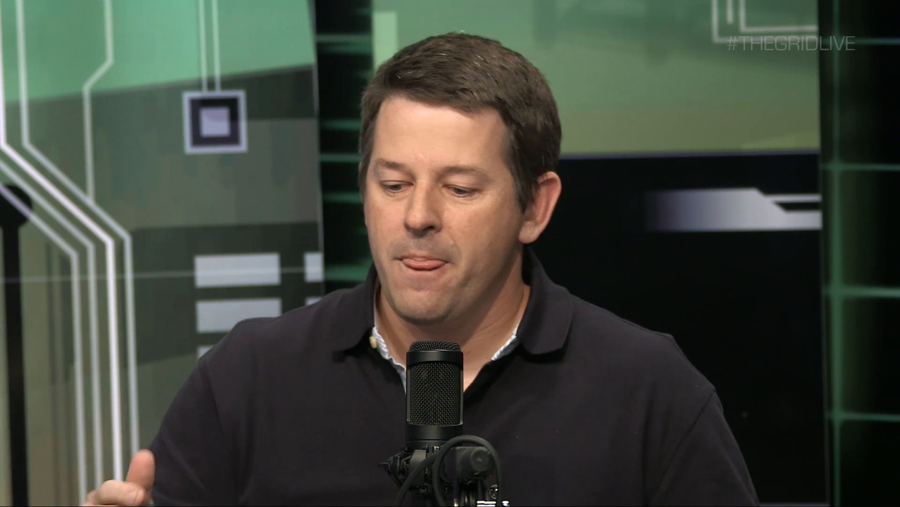
pyautogui.moveTo(128, 178)
pyautogui.mouseDown()
pyautogui.moveTo(135, 141)
pyautogui.moveTo(146, 152)
pyautogui.moveTo(162, 126)
pyautogui.moveTo(119, 140)
pyautogui.moveTo(126, 127)
pyautogui.mouseUp()
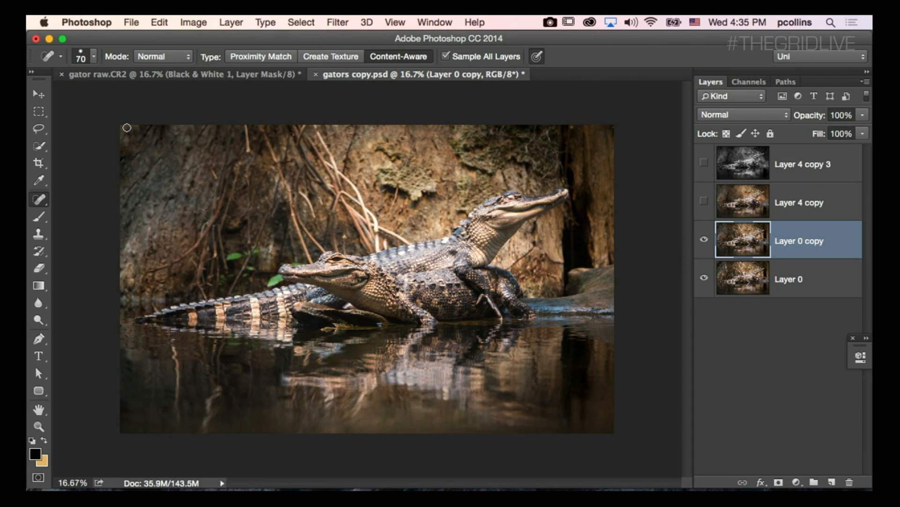
# Draw a lasso selection around the upper-left corner of the photo on Layer 0 copy.
pyautogui.click(41, 129)
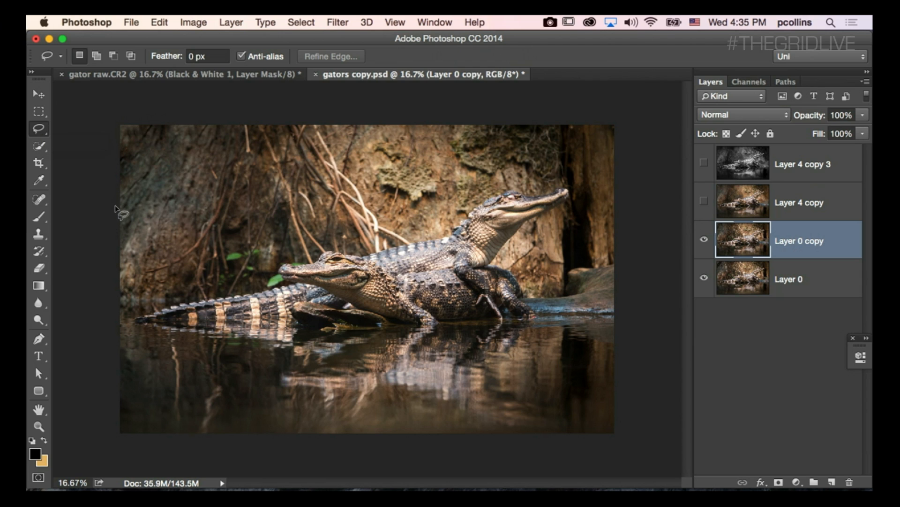
pyautogui.moveTo(157, 185)
pyautogui.mouseDown()
pyautogui.moveTo(141, 197)
pyautogui.moveTo(167, 179)
pyautogui.moveTo(190, 122)
pyautogui.moveTo(149, 190)
pyautogui.moveTo(165, 104)
pyautogui.moveTo(116, 224)
pyautogui.moveTo(140, 194)
pyautogui.mouseUp()
pyautogui.press('super+d')
pyautogui.moveTo(187, 127)
pyautogui.mouseDown()
pyautogui.moveTo(142, 107)
pyautogui.moveTo(103, 165)
pyautogui.moveTo(140, 200)
pyautogui.mouseUp()
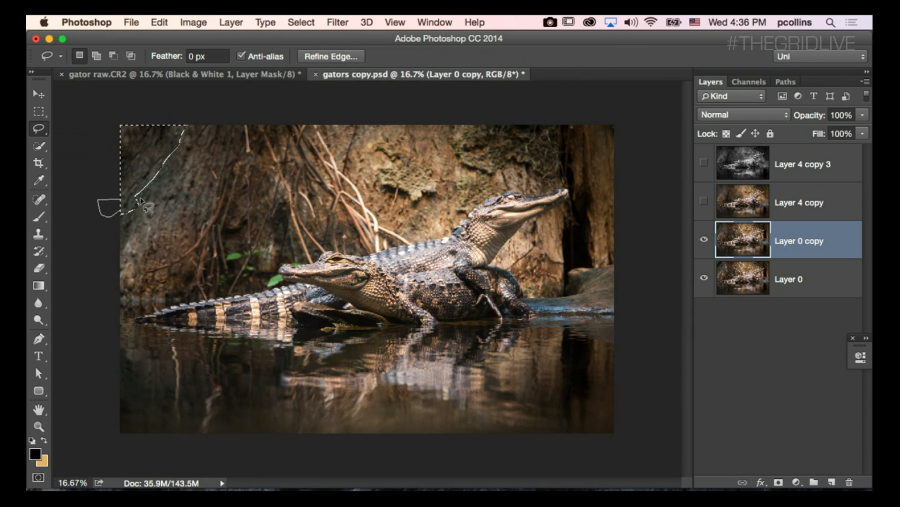
# Fill the selected corner with Content-Aware contents at 100% opacity, save the document and deselect.
pyautogui.press('shift')
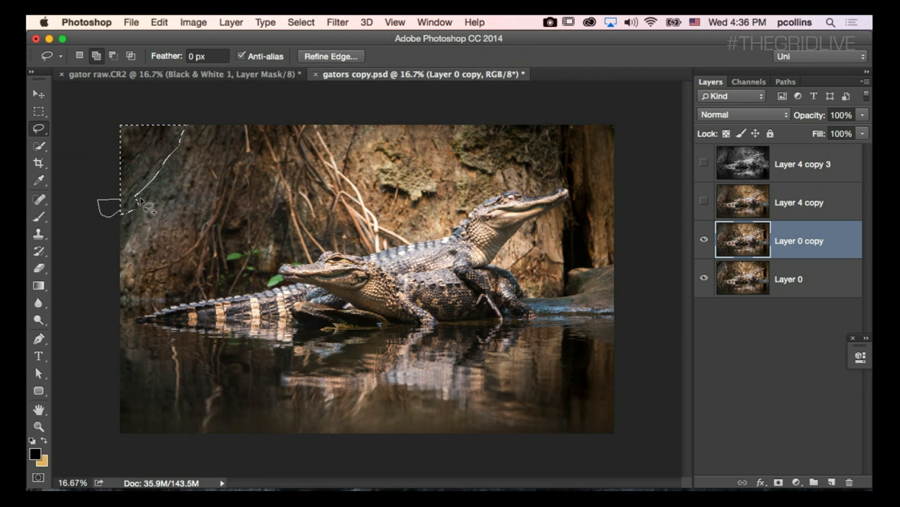
pyautogui.hotkey('shift', 'BackSpace')
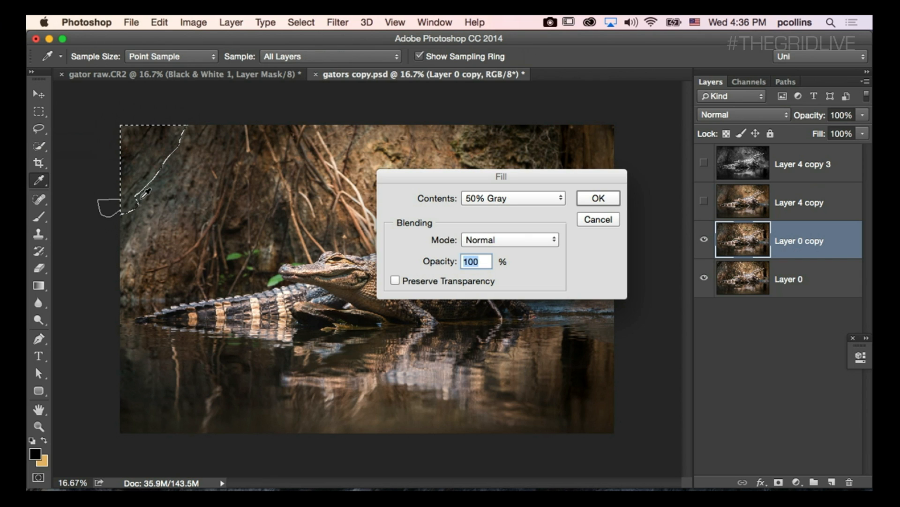
pyautogui.click(560, 199)
pyautogui.click(501, 142)
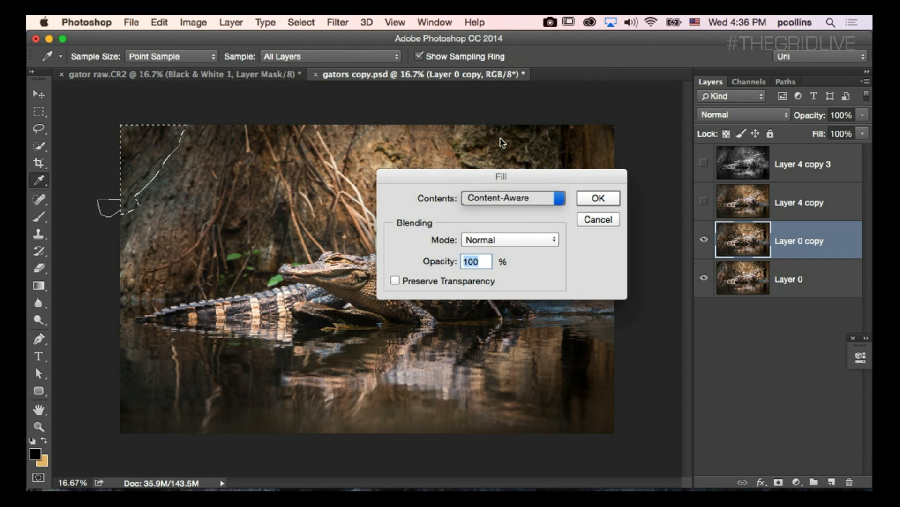
pyautogui.click(594, 197)
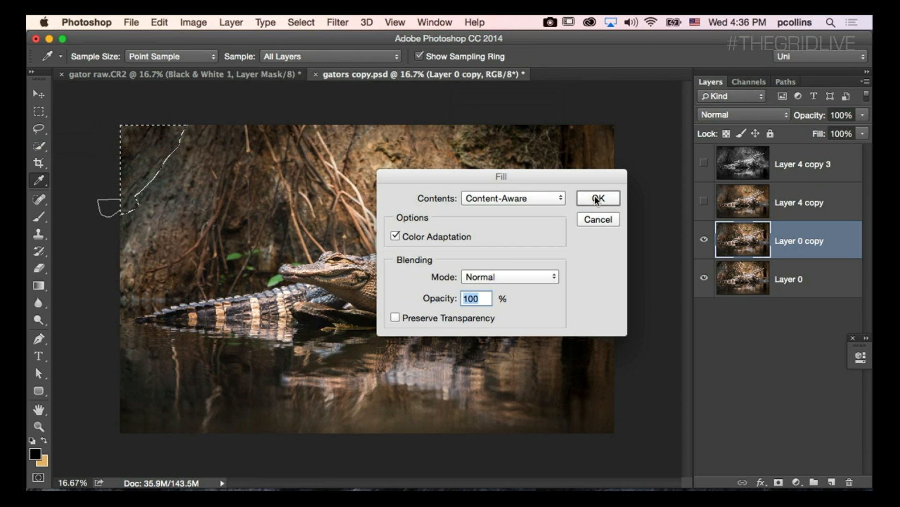
pyautogui.press('l')
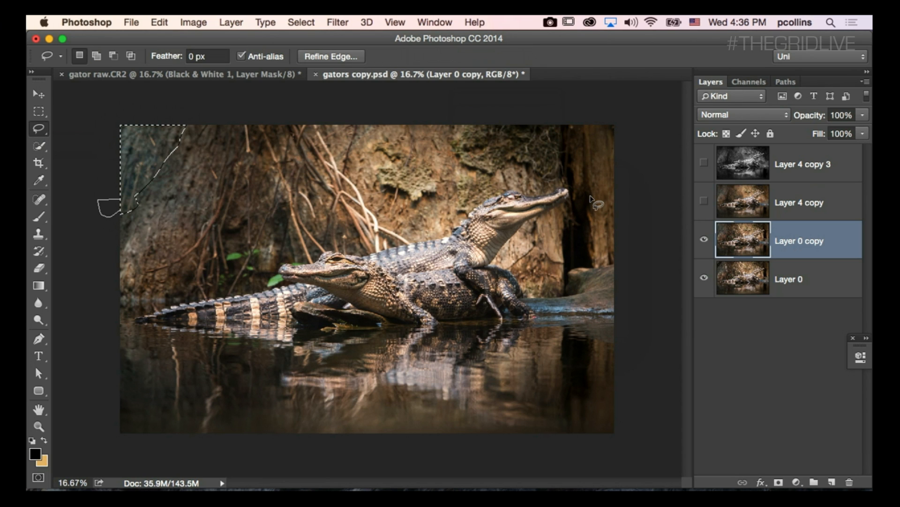
pyautogui.press('super+s')
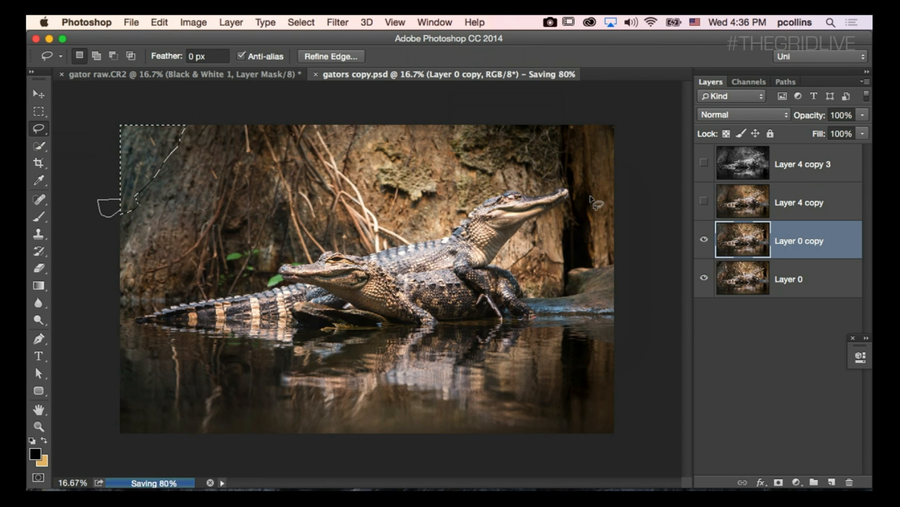
pyautogui.press('super+d')
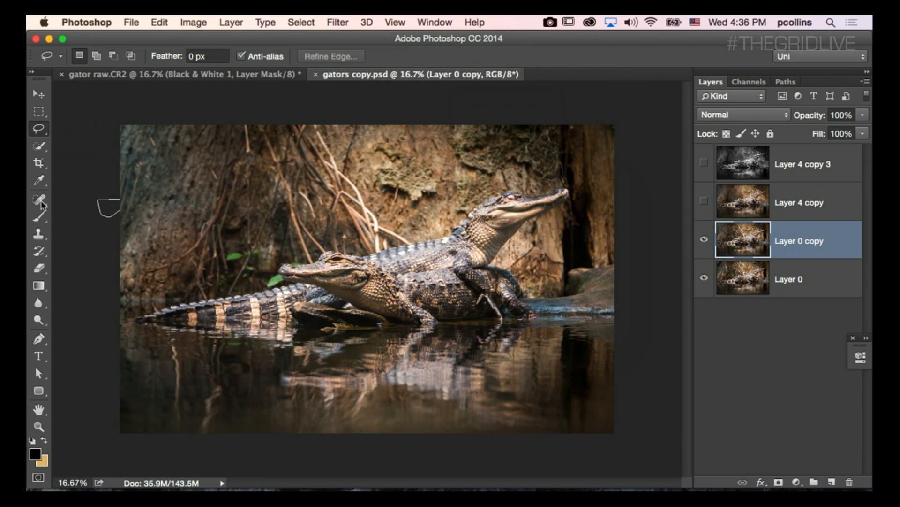
# Heal away the reflected root streaks in the water at the photo's lower left with the Spot Healing Brush.
pyautogui.press('j')
pyautogui.moveTo(174, 342); pyautogui.dragTo(177, 412)
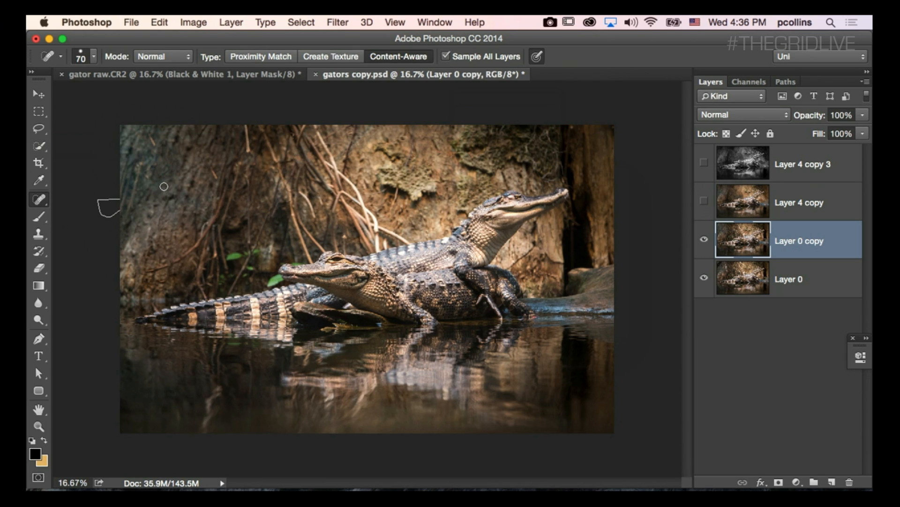
pyautogui.moveTo(221, 390); pyautogui.dragTo(199, 426)
# Hide Layer 0 copy and toggle Layer 4 copy to compare the finished retouch with Layer 0, leaving Layer 4 copy shown.
pyautogui.click(705, 202)
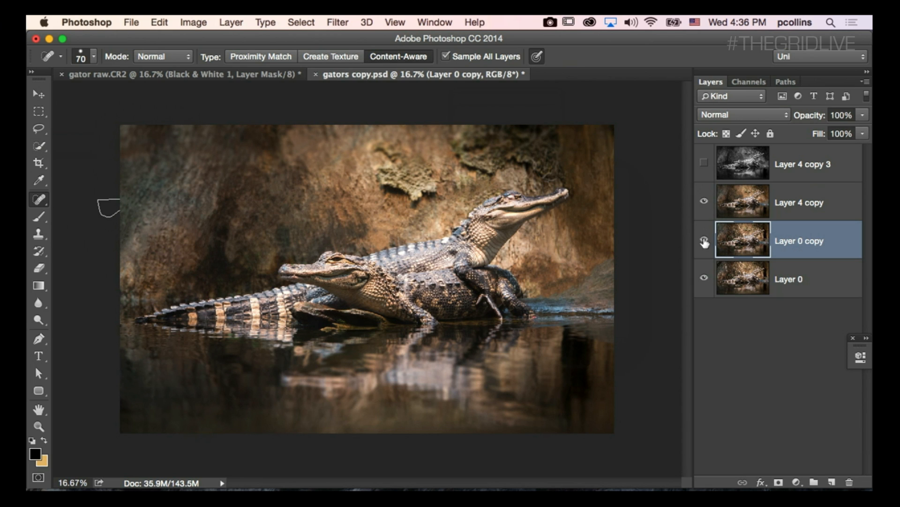
pyautogui.click(704, 239)
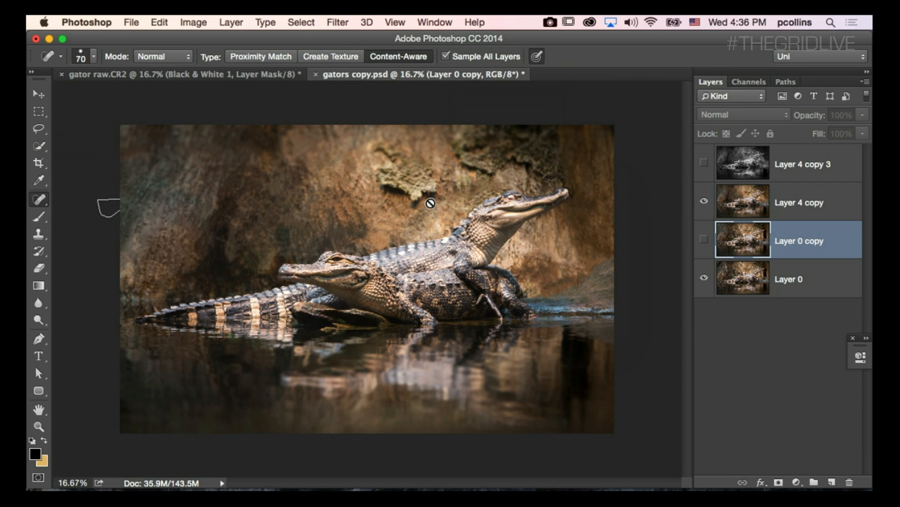
pyautogui.click(704, 203)
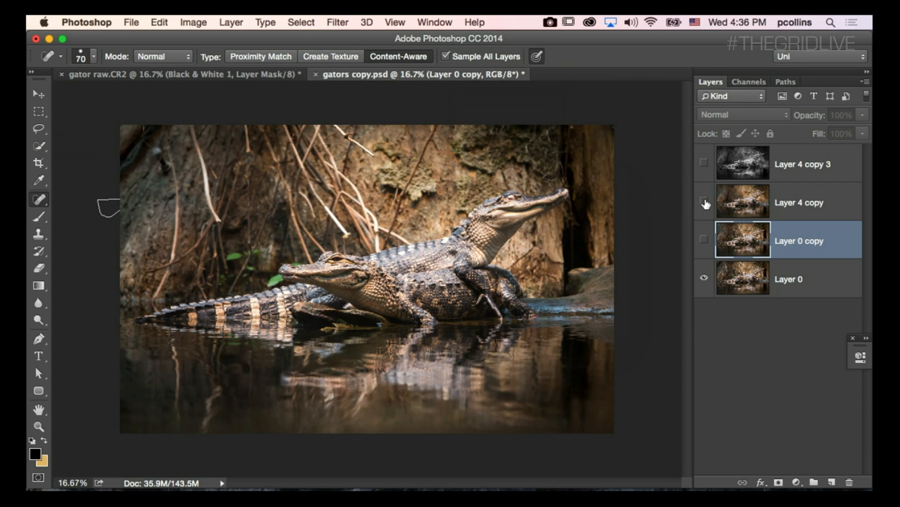
pyautogui.click(705, 203)
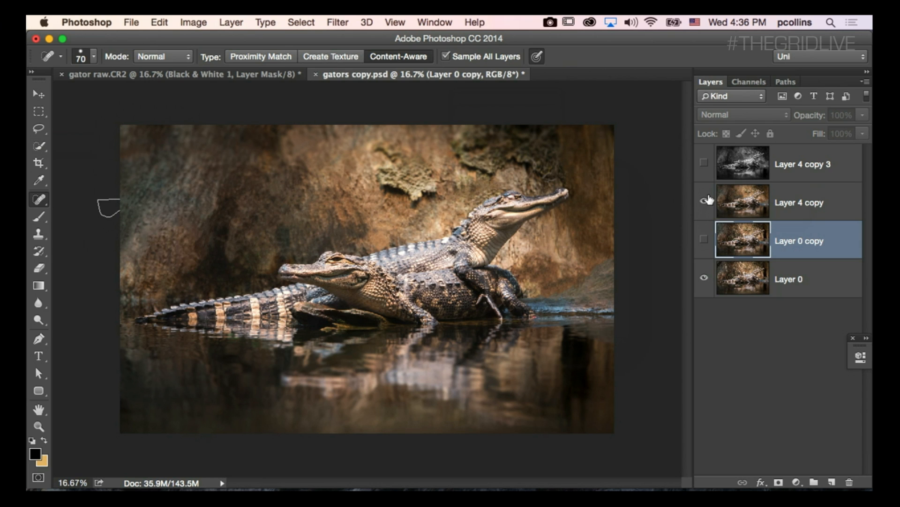
pyautogui.click(705, 202)
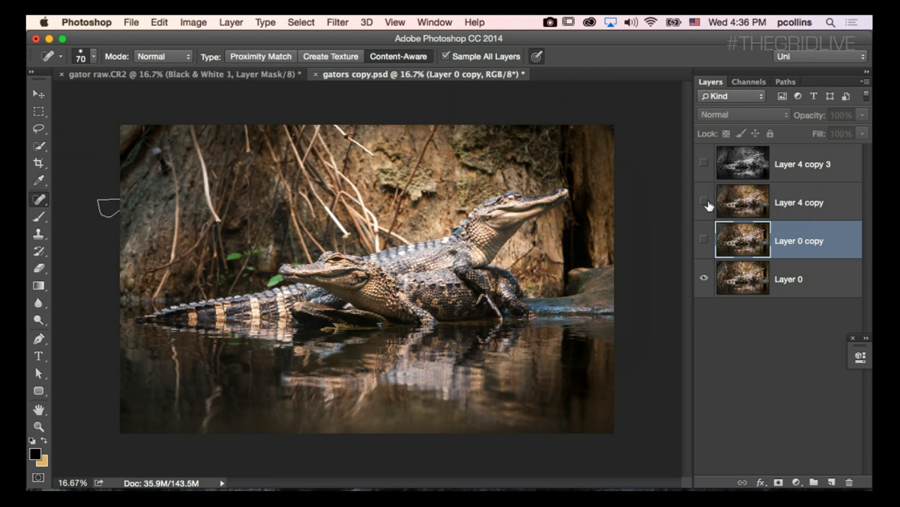
pyautogui.click(705, 203)
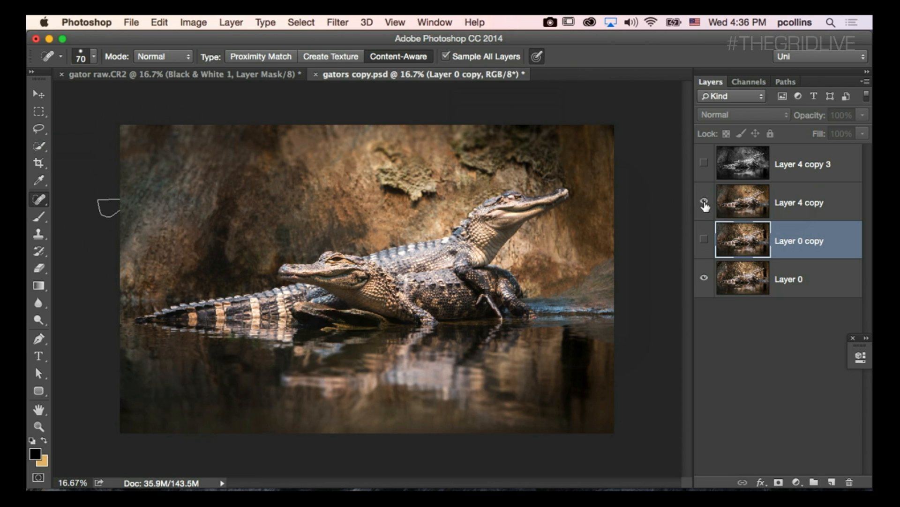
# Toggle Layer 4 copy 3 to compare the black-and-white version with the color retouch, leaving it shown.
pyautogui.click(703, 163)
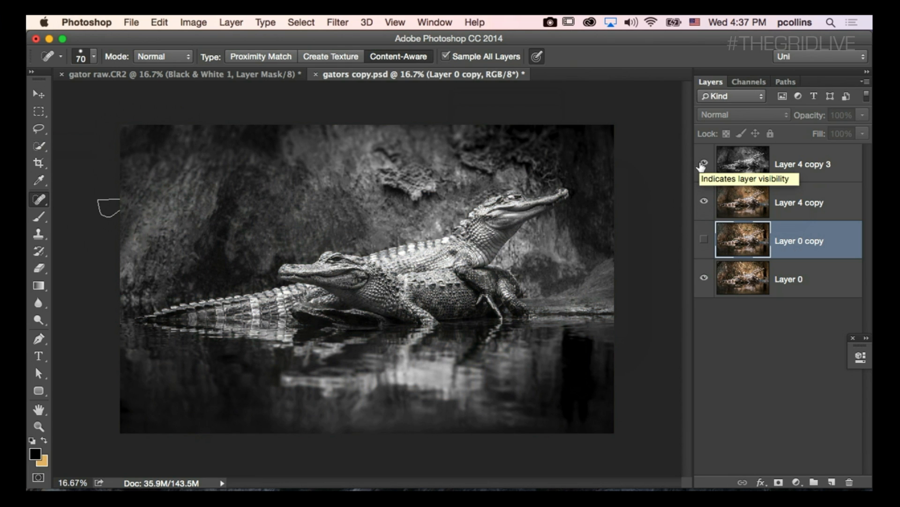
pyautogui.click(703, 164)
pyautogui.click(704, 164)
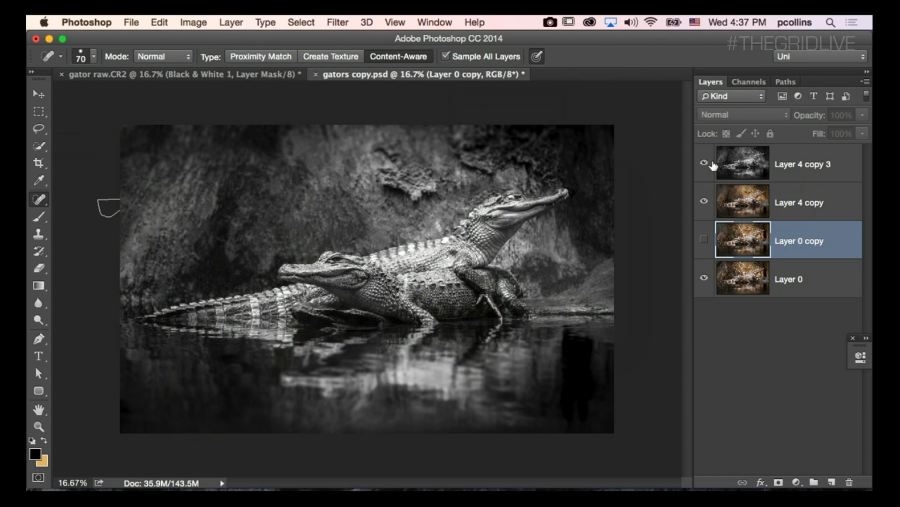
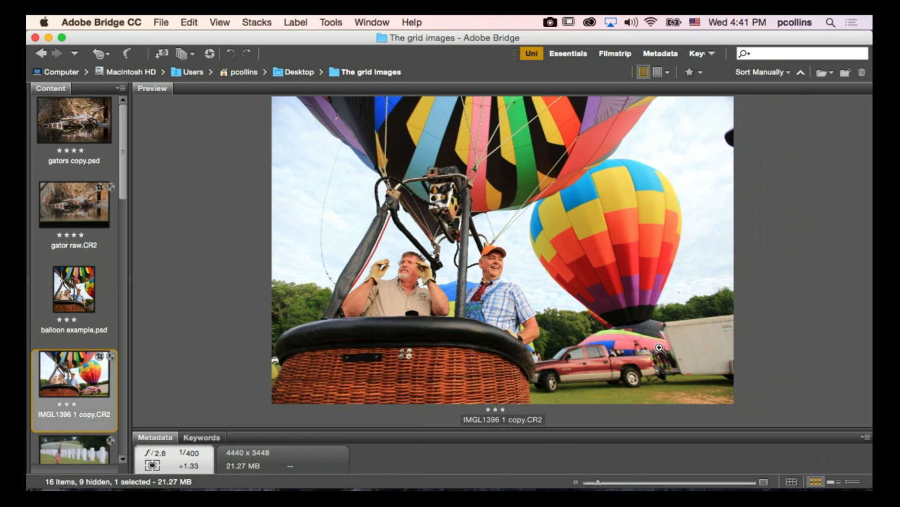
# Compare the finished balloon example.psd with its raw photo IMGL1396 1 copy.CR2 in the preview.
pyautogui.press('Up')
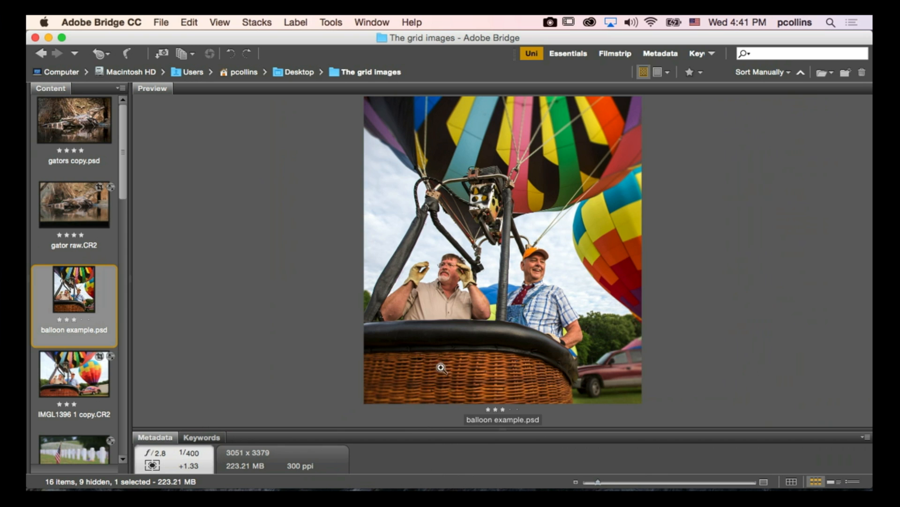
pyautogui.press('Down')
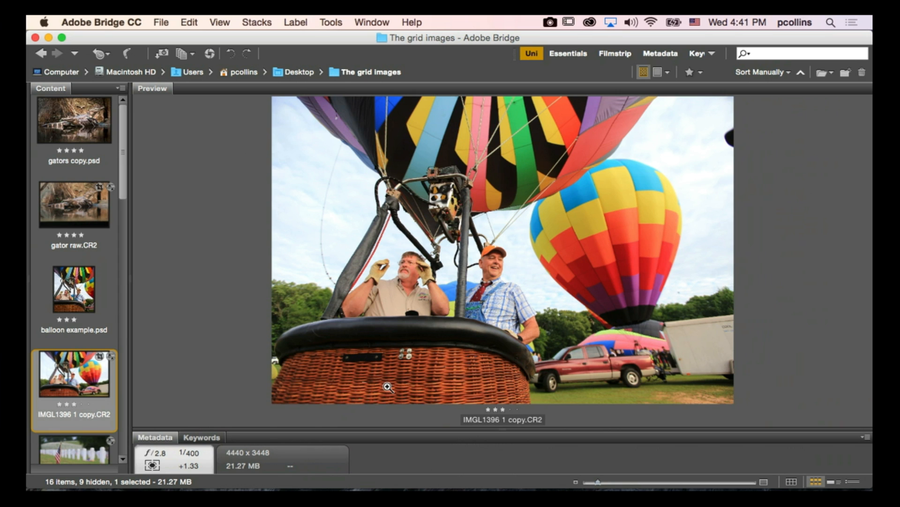
pyautogui.press('Up')
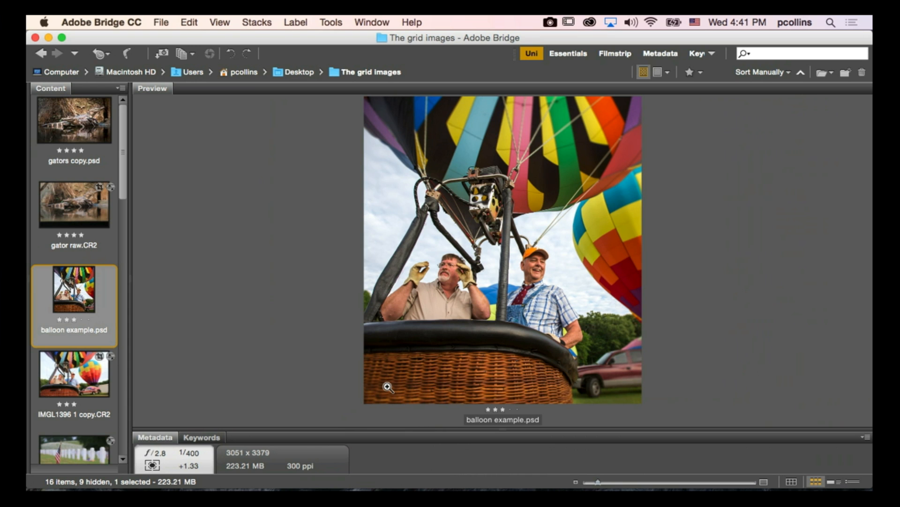
pyautogui.press('Down')
pyautogui.press('Down')
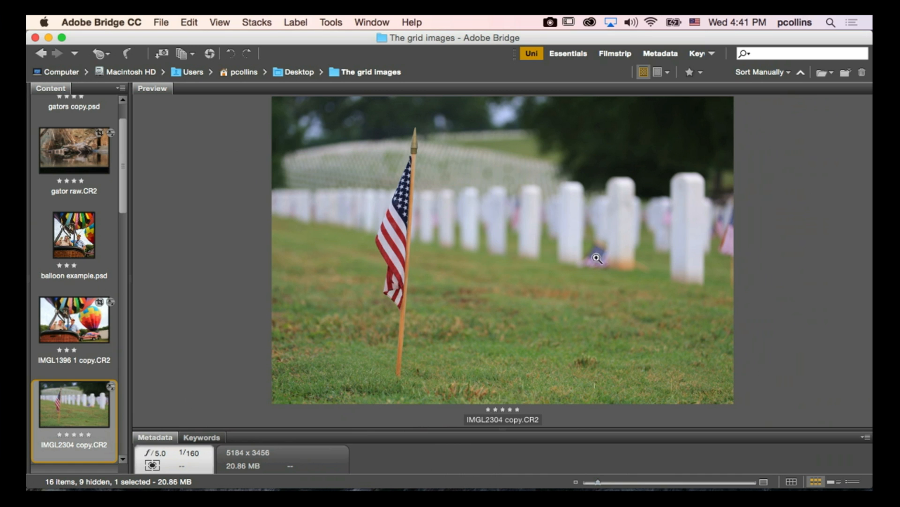
# Compare the cemetery flag photo IMGL2304 copy.CR2 with its black-and-white version IMGL2304 copy.psd.
pyautogui.press('Down')
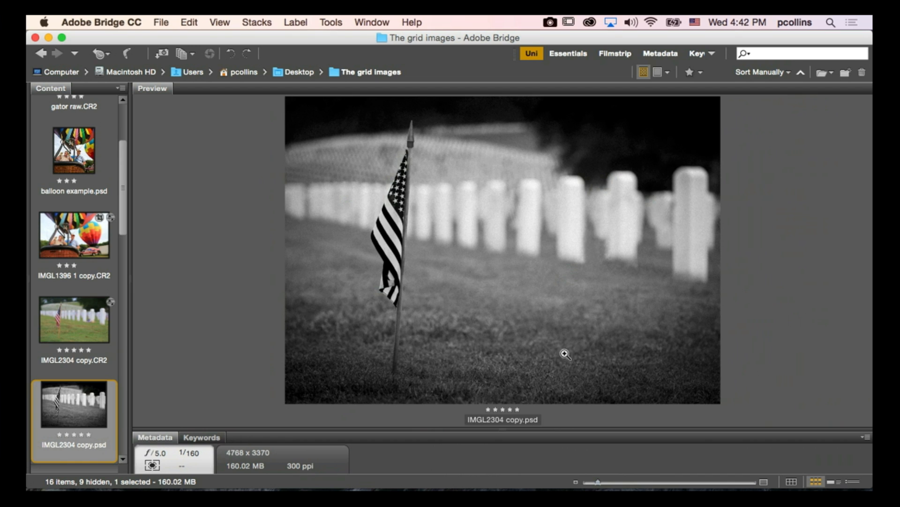
pyautogui.press('Up')
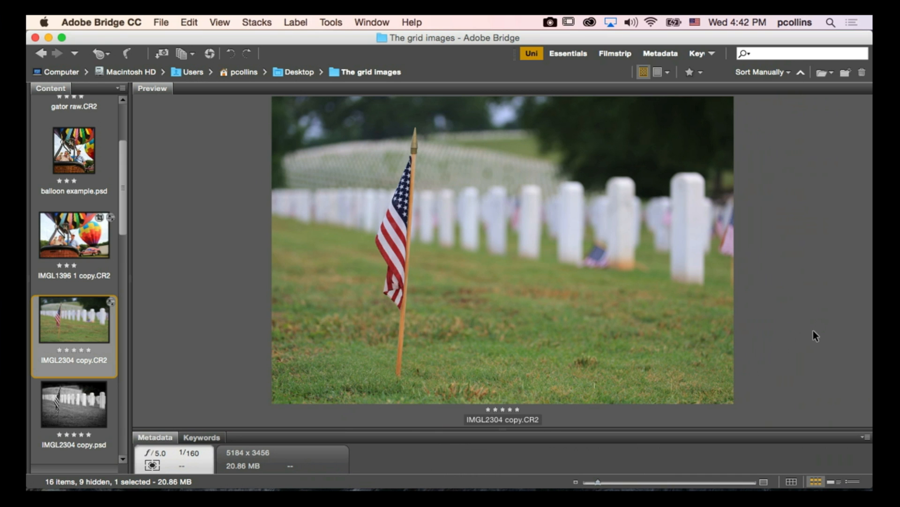
pyautogui.press('Down')
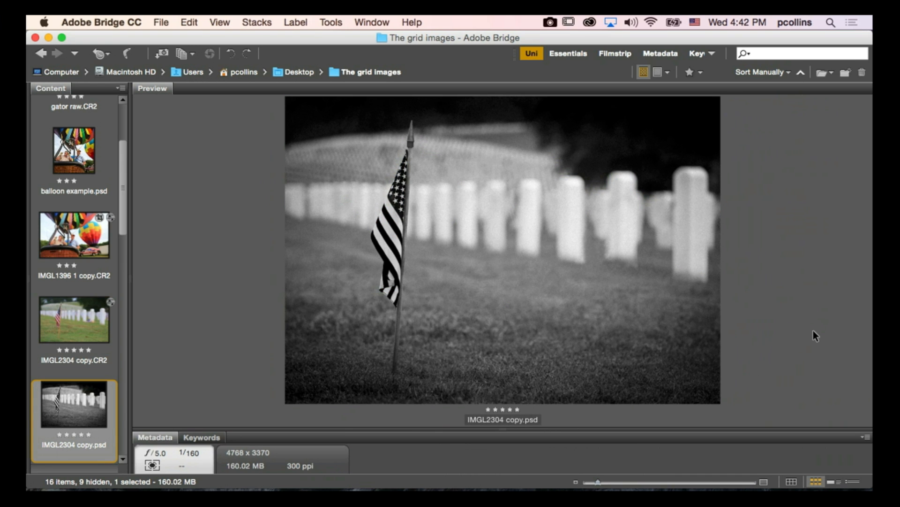
pyautogui.press('Up')
pyautogui.press('Down')
pyautogui.press('Down')
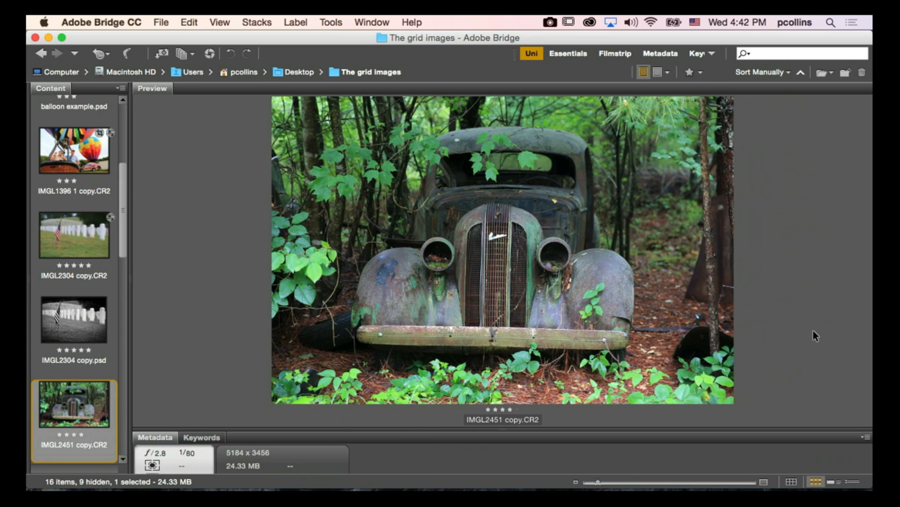
# Compare the old car photo IMGL2451 copy.CR2 with its black-and-white edit IMGL2451-Edit.tif.
pyautogui.press('Down')
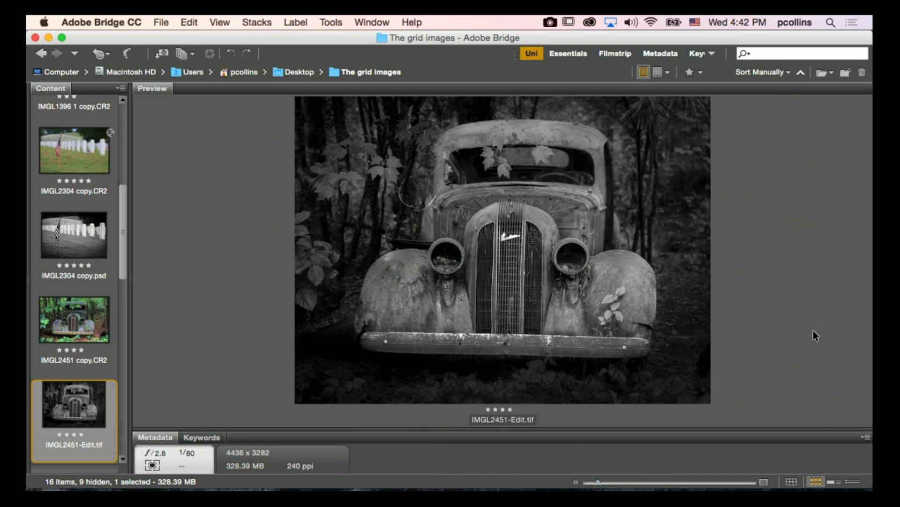
pyautogui.press('Up')
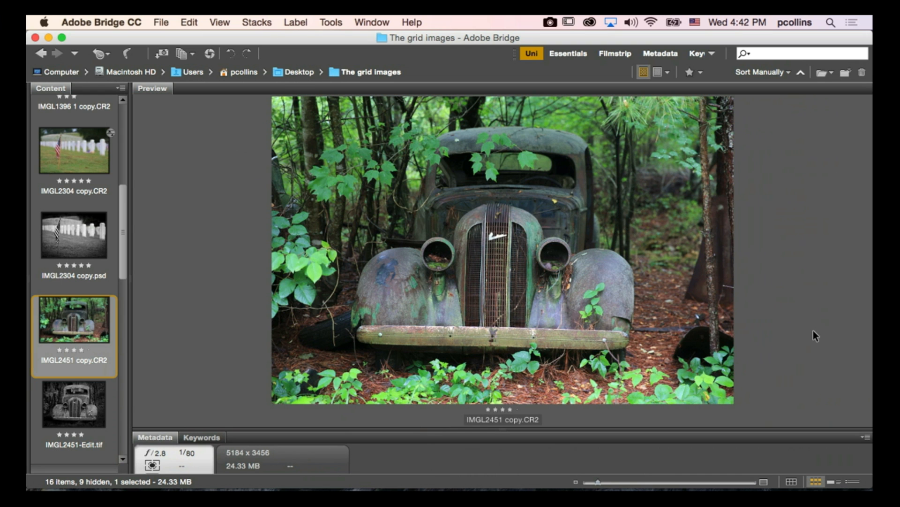
pyautogui.press('Down')
pyautogui.press('Down')
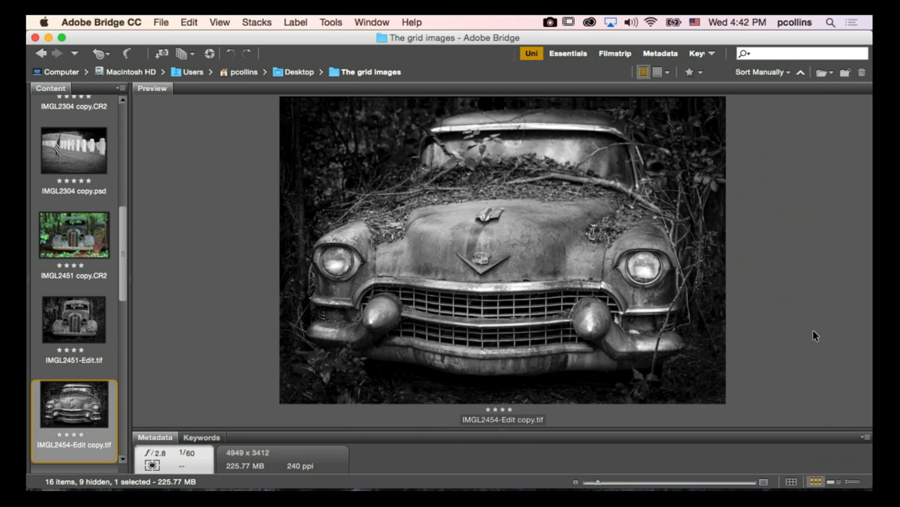
# Compare the black-and-white IMGL2454-Edit copy.tif with the original color photo IMGL2454.CR2.
pyautogui.press('Down')
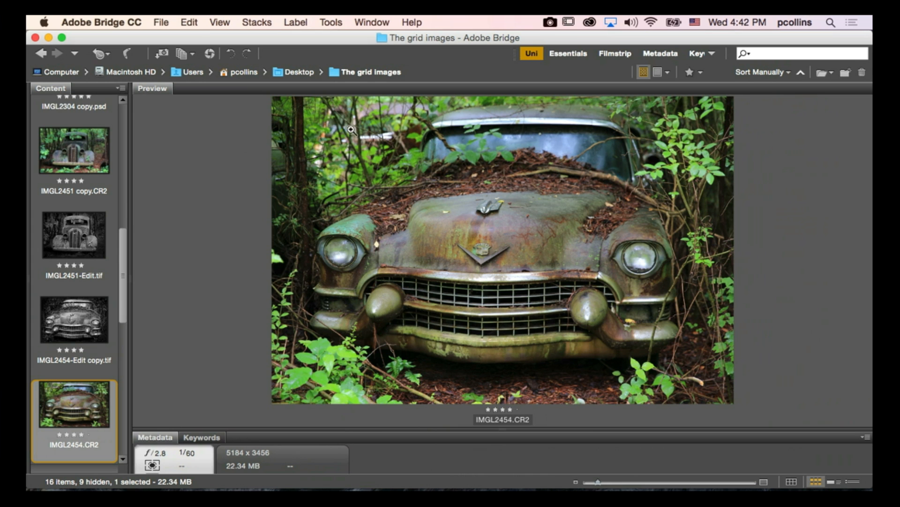
pyautogui.press('Up')
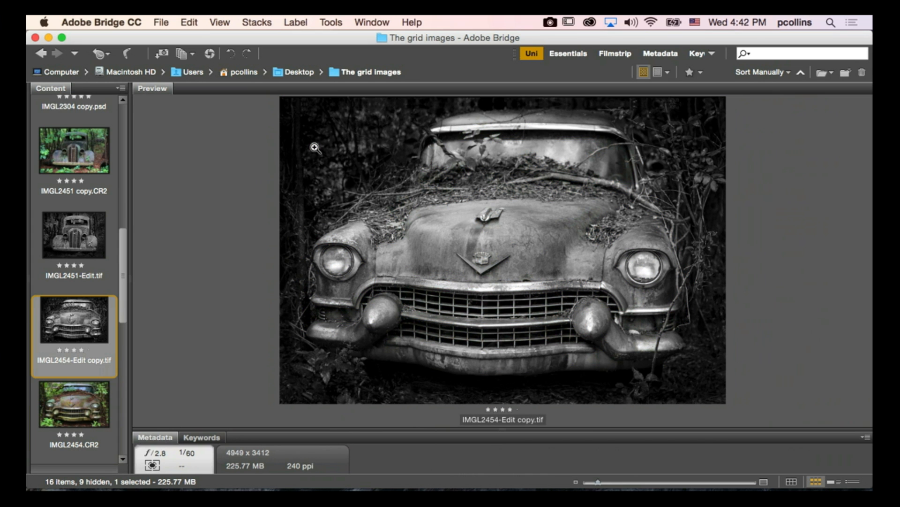
pyautogui.press('Down')
pyautogui.press('Down')
pyautogui.press('Down')
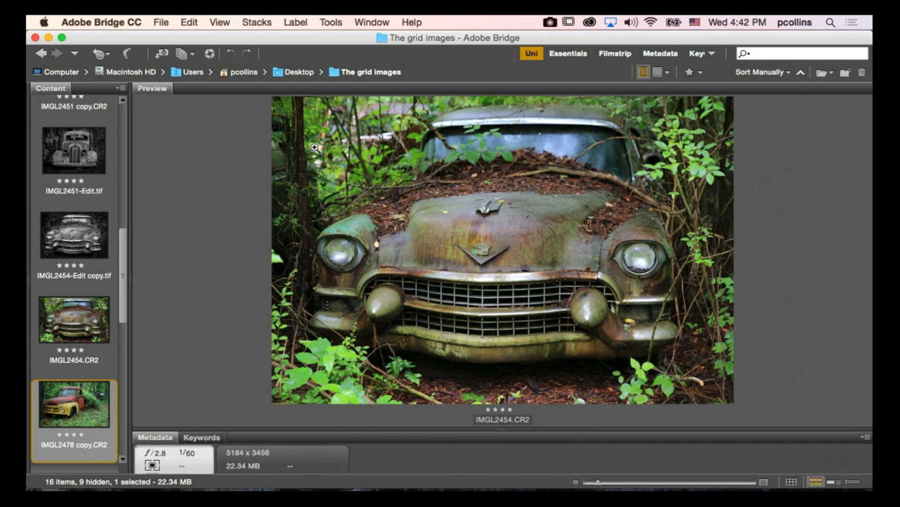
# Compare the red and yellow truck photo IMGL2478 copy.CR2 with its black-and-white edit IMGL2478-Edit.tif.
pyautogui.press('Up')
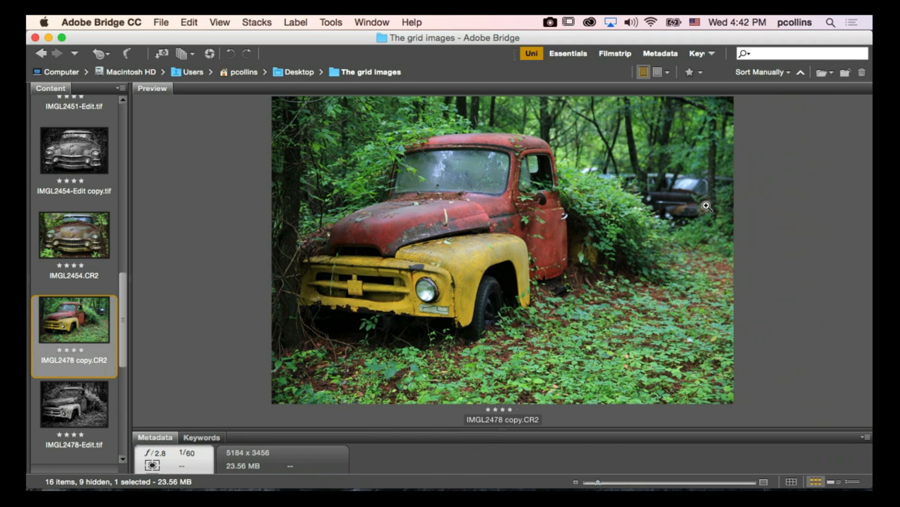
pyautogui.press('Down')
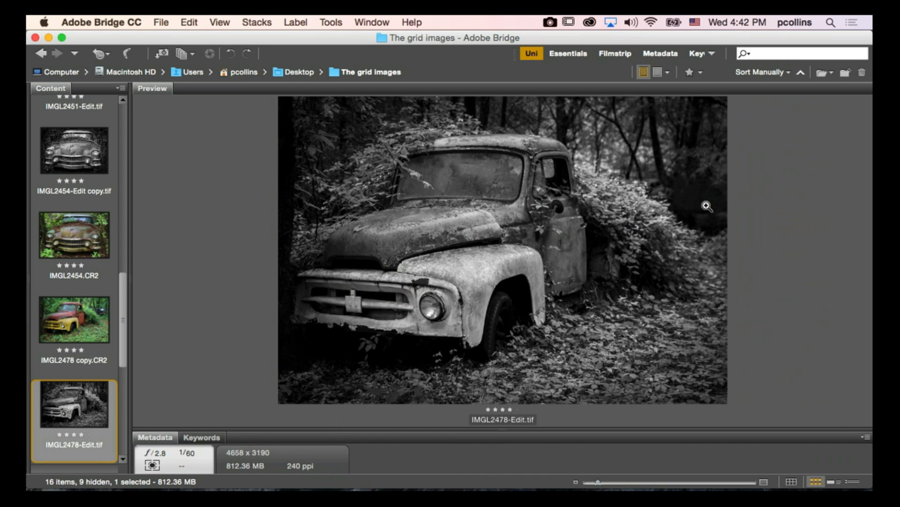
# Open IMGL2672 copy.CR2, the photo of the seated man in the truck bed, in Camera Raw.
pyautogui.press('Down')
pyautogui.press('Down')
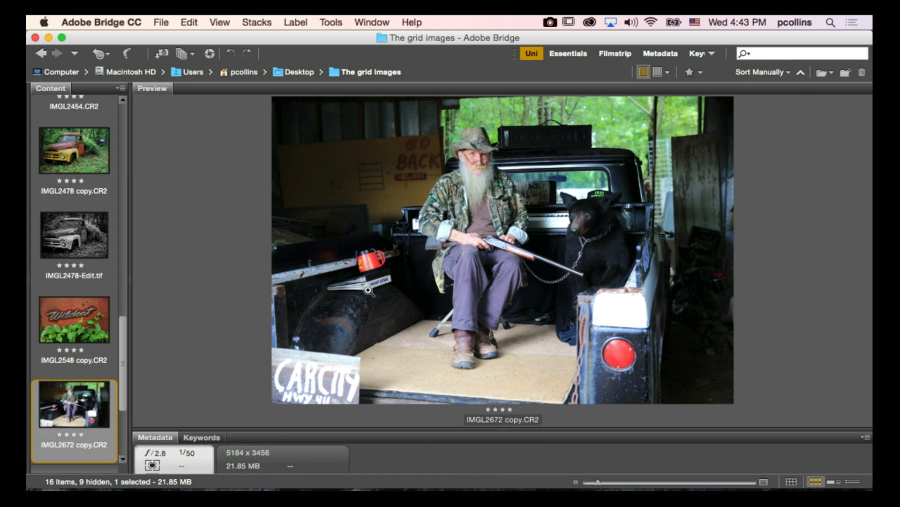
pyautogui.doubleClick(83, 404)
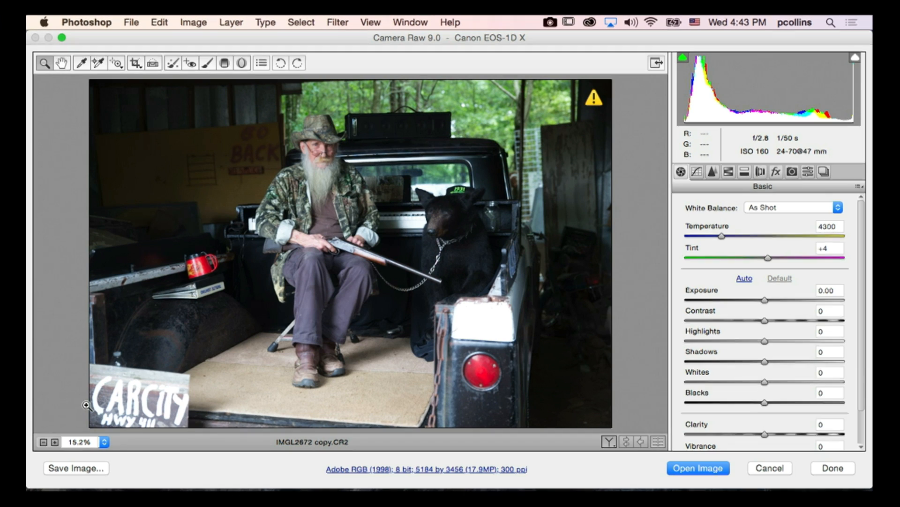
# Try a crop of about 2819 by 3056 pixels around the seated man and the bear, and discard the Camera Raw changes.
pyautogui.press('c')
pyautogui.moveTo(234, 112)
pyautogui.mouseDown()
pyautogui.moveTo(339, 340)
pyautogui.moveTo(436, 412)
pyautogui.moveTo(515, 410)
pyautogui.mouseUp()
pyautogui.moveTo(374, 111); pyautogui.dragTo(375, 101)
pyautogui.moveTo(237, 254)
pyautogui.mouseDown()
pyautogui.moveTo(219, 262)
pyautogui.moveTo(234, 255)
pyautogui.mouseUp()
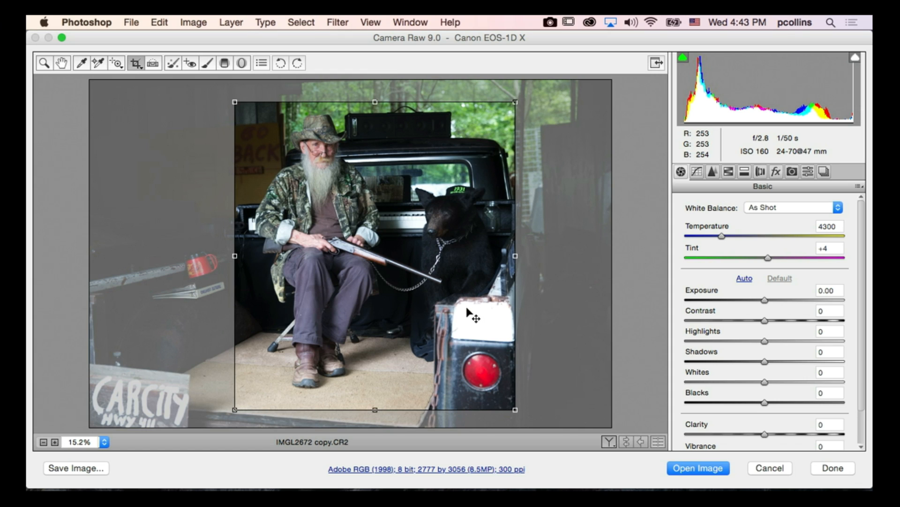
pyautogui.moveTo(516, 256); pyautogui.dragTo(519, 256)
pyautogui.moveTo(235, 256); pyautogui.dragTo(234, 255)
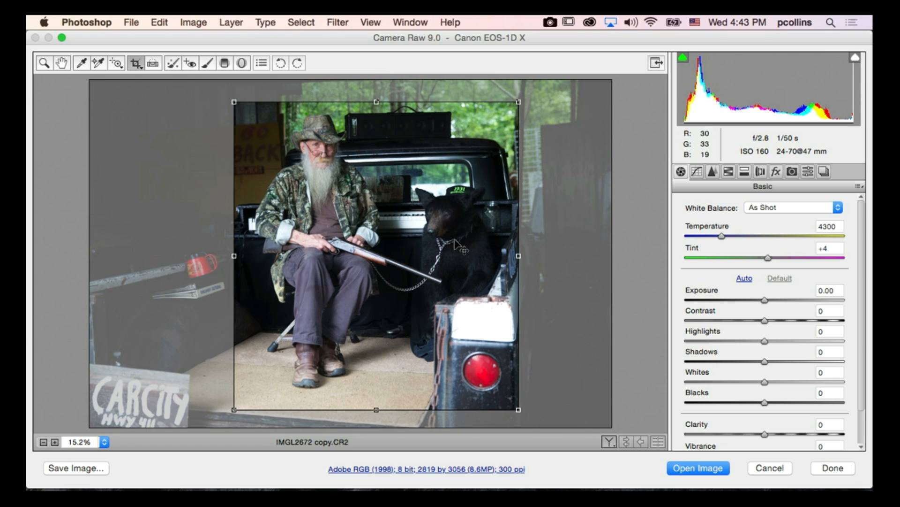
pyautogui.click(771, 469)
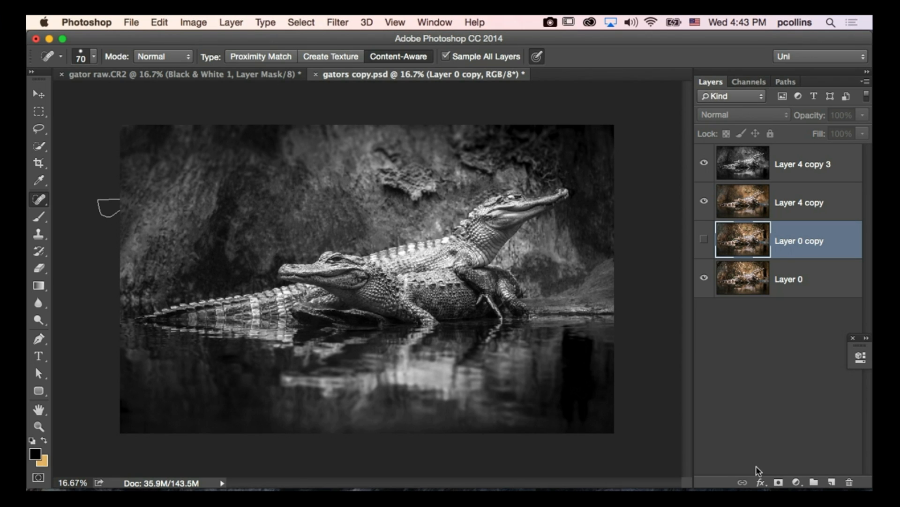
# Switch to Adobe Bridge and open knife.psd in Photoshop.
pyautogui.moveTo(282, 466)
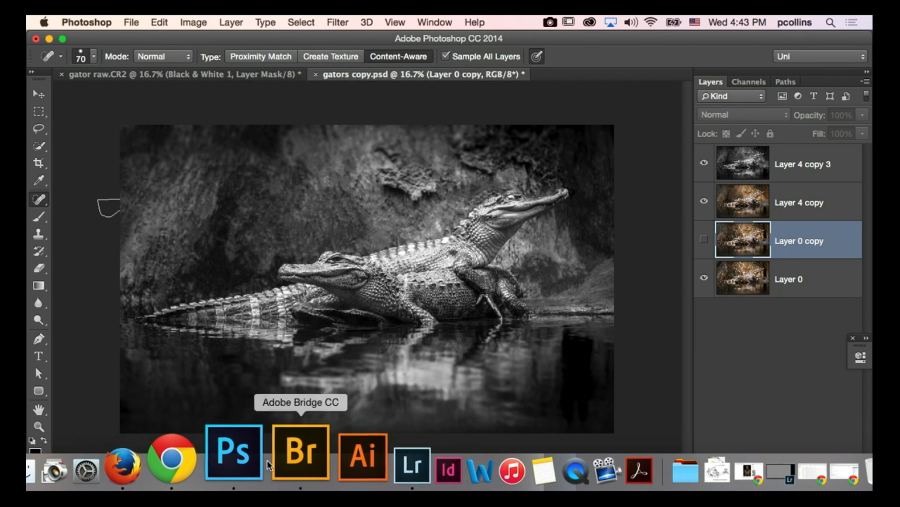
pyautogui.click(283, 457)
pyautogui.scroll(-5, 126, 412)
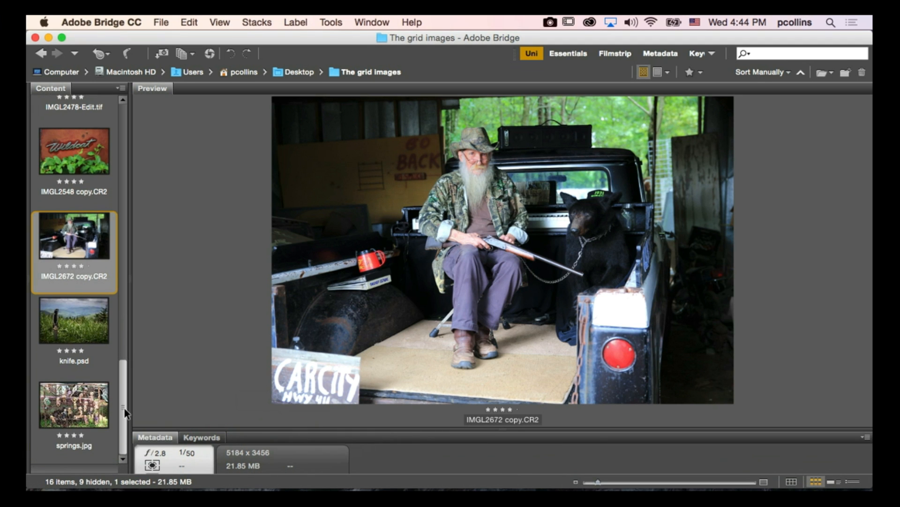
pyautogui.doubleClick(81, 331)
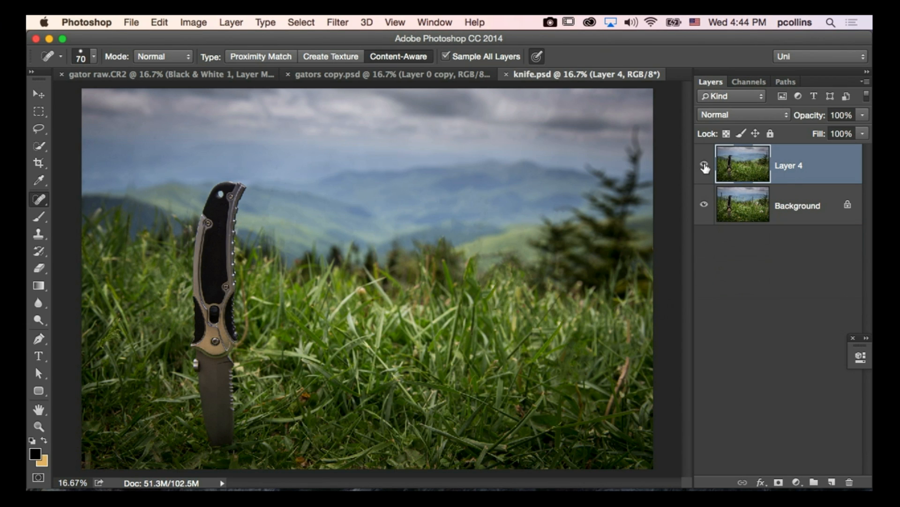
# Toggle Layer 4 to compare the cleaned-up grass around the knife with the Background original, leaving Layer 4 shown.
pyautogui.click(704, 165)
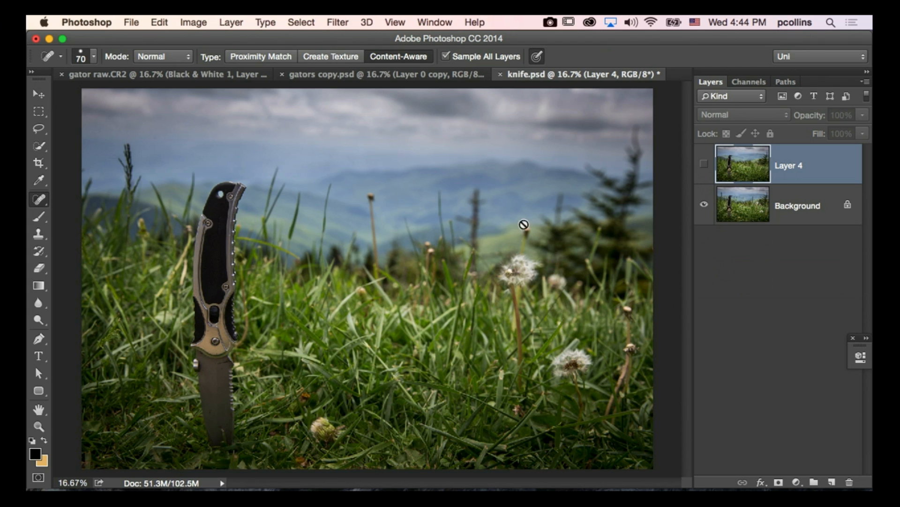
pyautogui.click(704, 165)
pyautogui.click(705, 166)
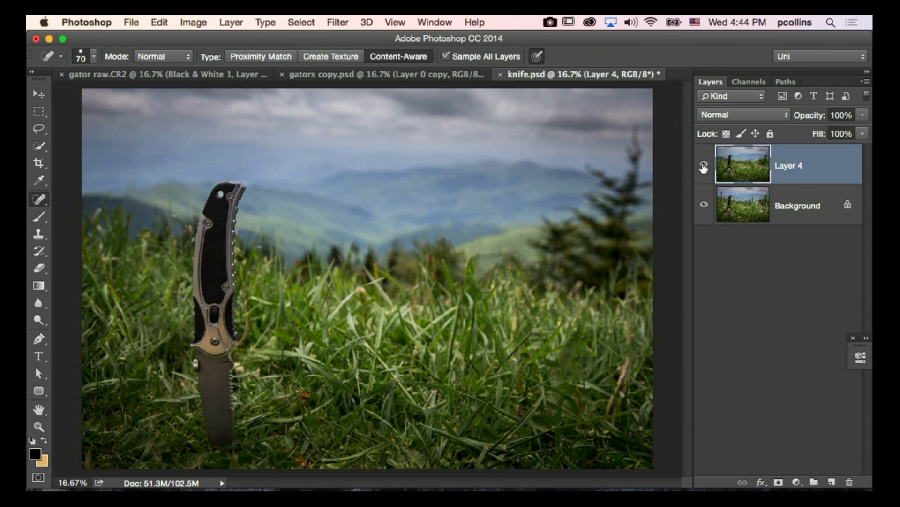
pyautogui.click(704, 165)
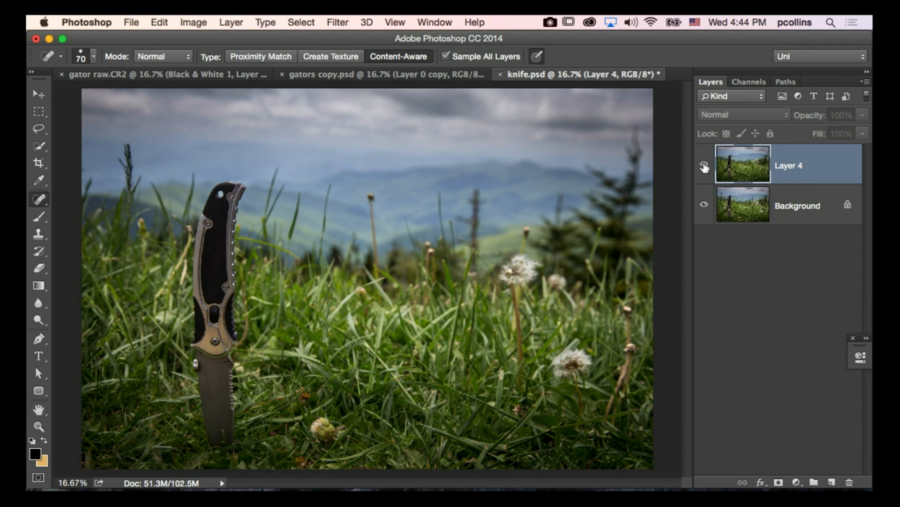
pyautogui.click(703, 165)
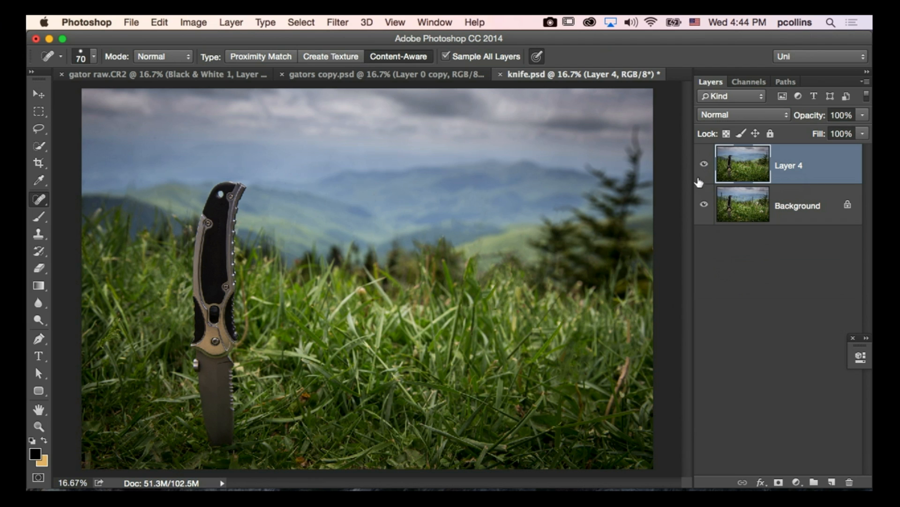
# Switch to Adobe Bridge, open springs.jpg in Photoshop and magnify it to 50%.
pyautogui.click(284, 467)
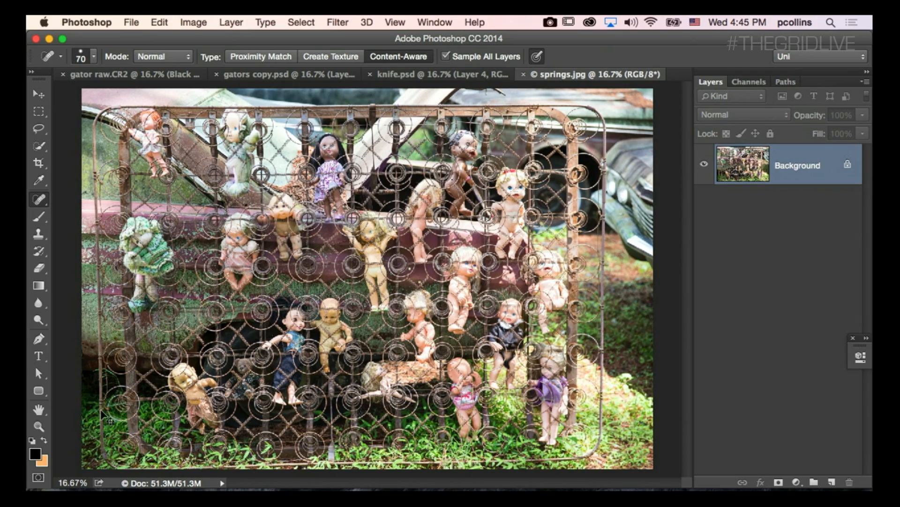
pyautogui.press('super+equal')
pyautogui.press('super+equal')
pyautogui.press('super+equal')
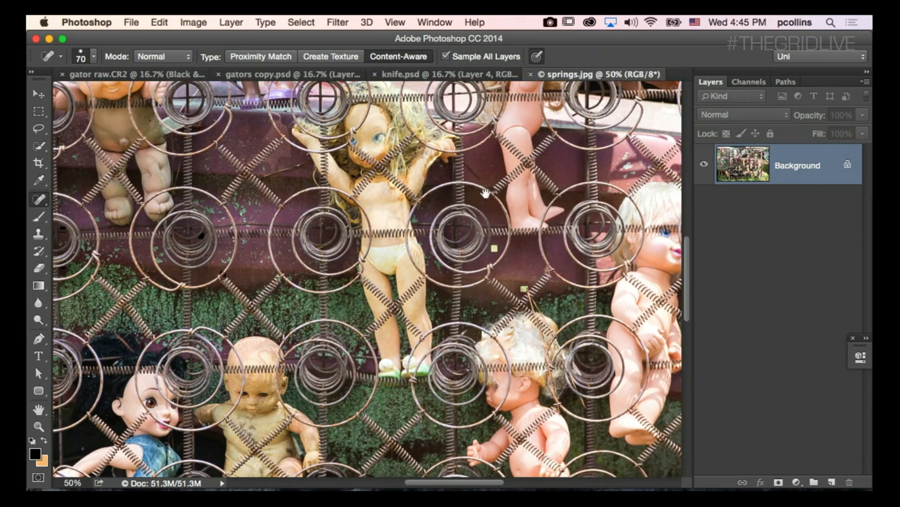
# Examine the dolls and bedsprings across springs.jpg up close, and minimize the Photoshop window to return to Adobe Bridge.
pyautogui.moveTo(474, 208); pyautogui.dragTo(446, 408)
pyautogui.moveTo(327, 337); pyautogui.dragTo(428, 396)
pyautogui.moveTo(368, 352); pyautogui.dragTo(510, 370)
pyautogui.moveTo(423, 283)
pyautogui.mouseDown()
pyautogui.moveTo(470, 326)
pyautogui.moveTo(483, 277)
pyautogui.moveTo(520, 216)
pyautogui.mouseUp()
pyautogui.moveTo(349, 435); pyautogui.dragTo(385, 304)
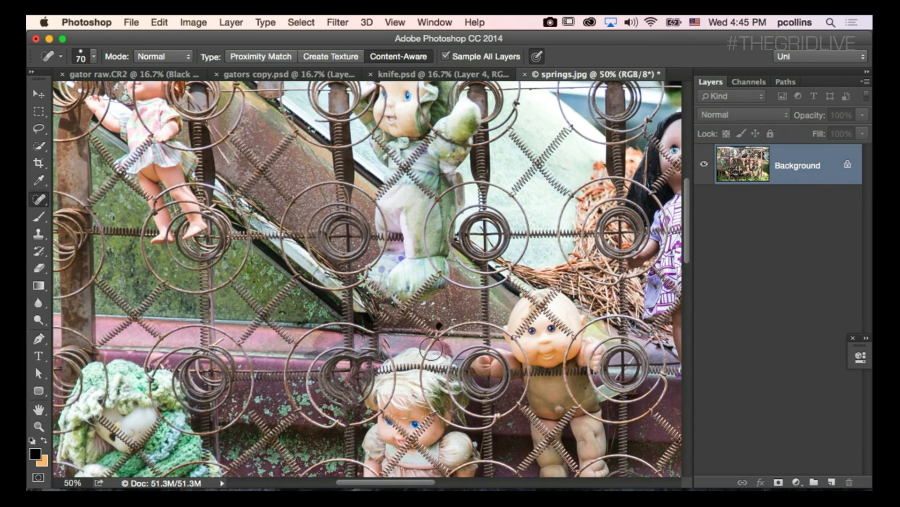
pyautogui.click(49, 39)
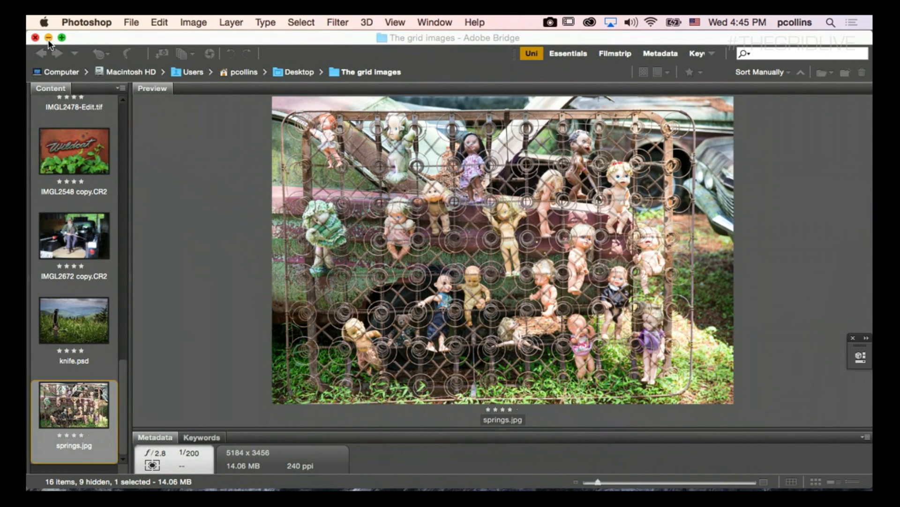